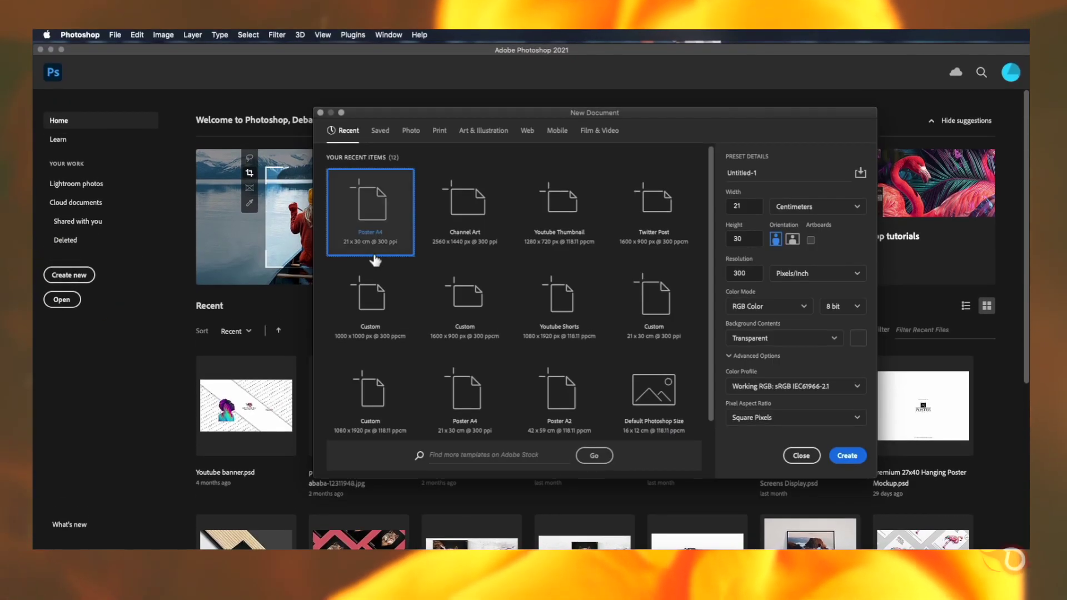
Create a transparent Poster A4 document, 21 x 30 cm at 300 ppi, and place the Pexels portrait photo numbered 9441918 in it
{"action": "left_click", "coordinate": [843, 455]}
{"action": "left_click", "coordinate": [955, 559]}
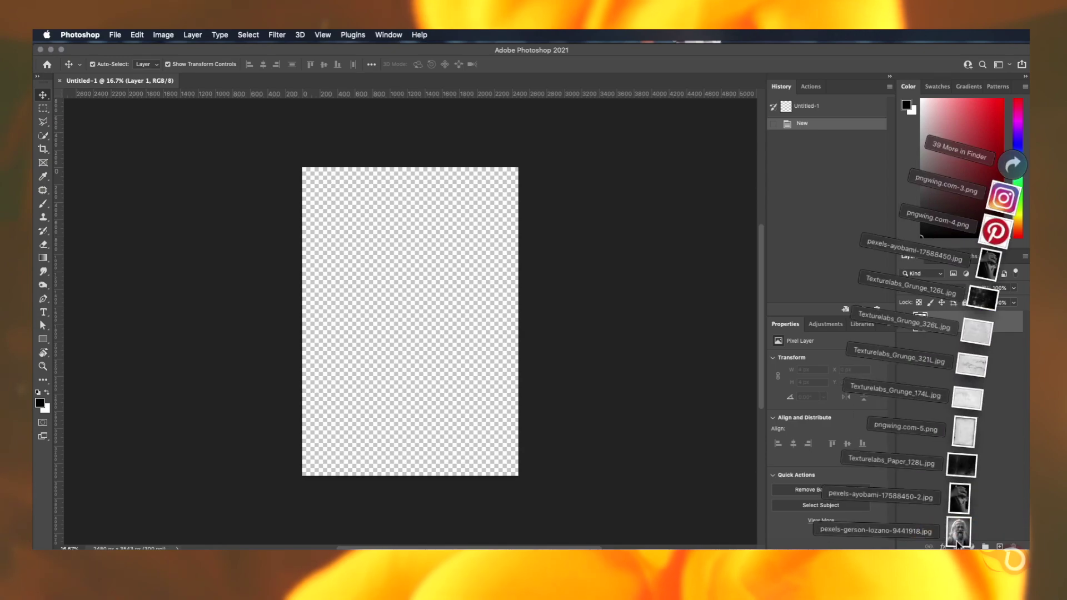
{"action": "left_click_drag", "start_coordinate": [957, 533], "coordinate": [423, 345]}
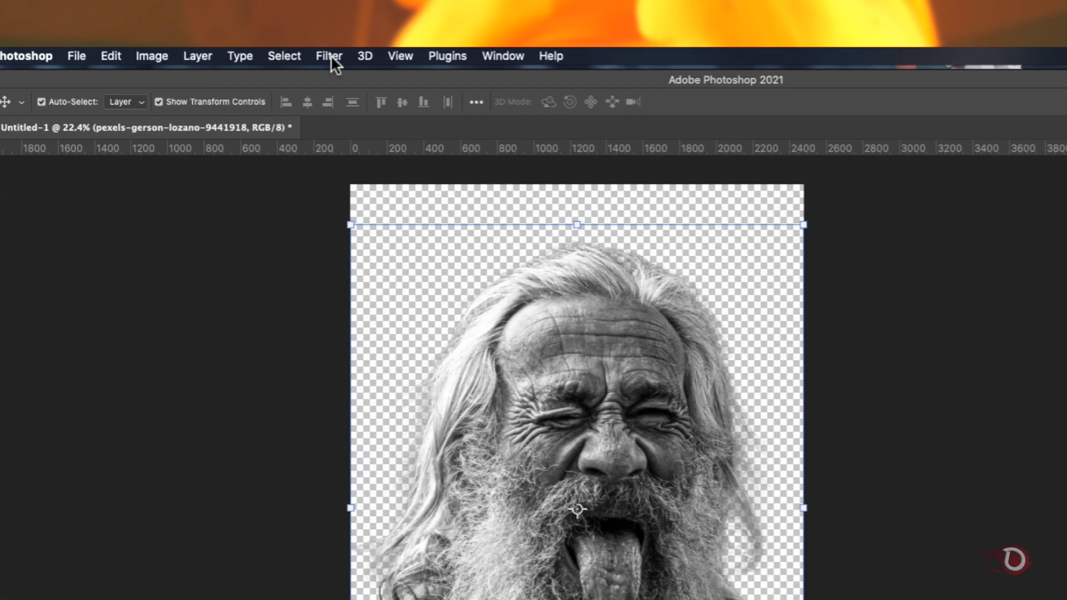
Open the portrait in the Filter Gallery and switch the effect to the Artistic Cutout filter
{"action": "left_click", "coordinate": [270, 31]}
{"action": "left_click", "coordinate": [363, 151]}
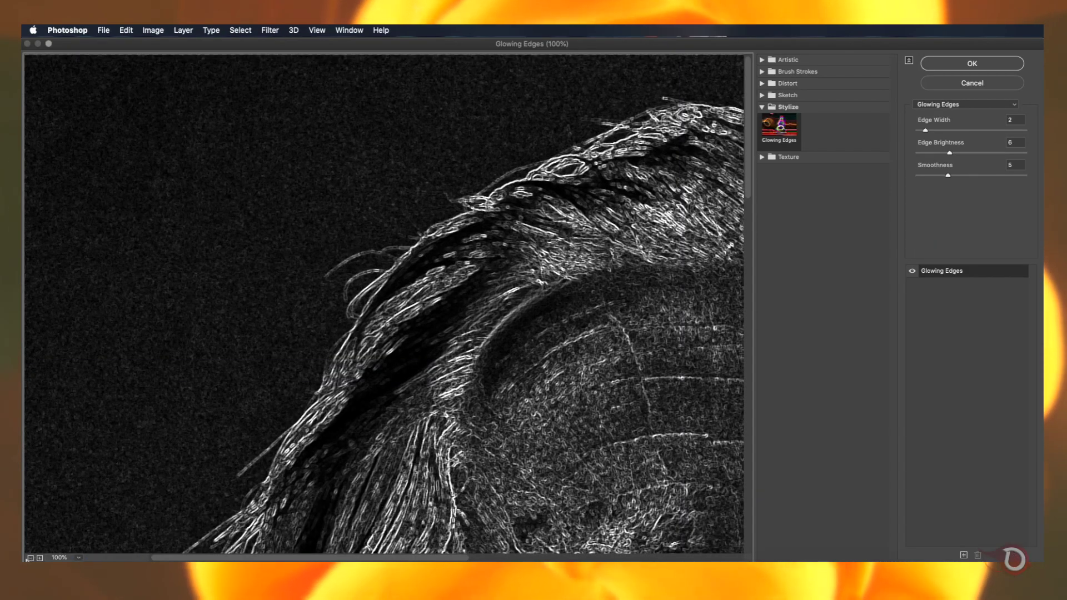
{"action": "left_click", "coordinate": [31, 558]}
{"action": "left_click", "coordinate": [30, 558]}
{"action": "left_click", "coordinate": [30, 558]}
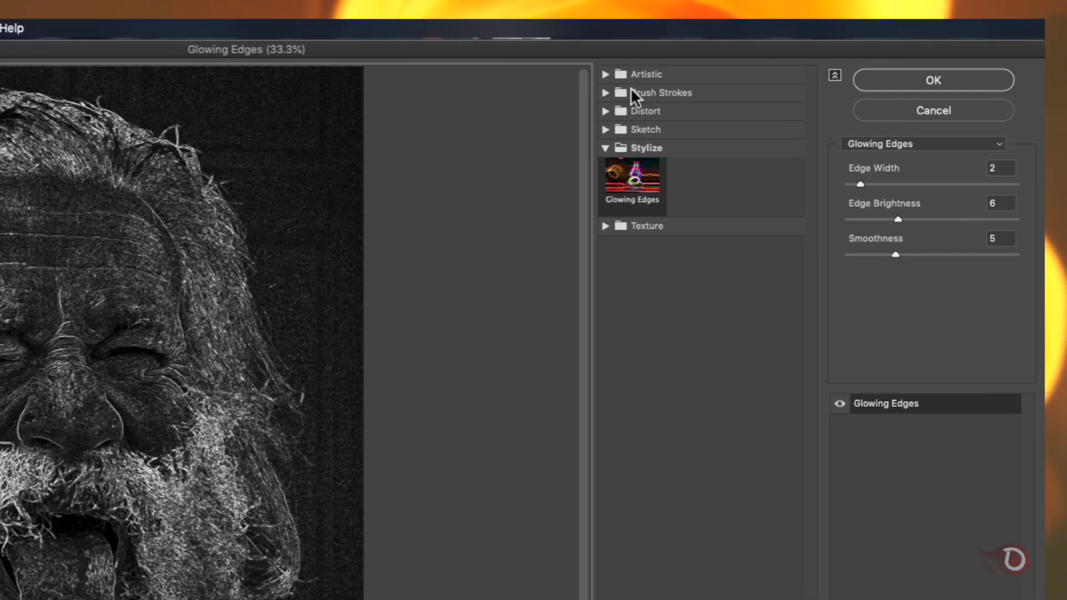
{"action": "left_click", "coordinate": [762, 60]}
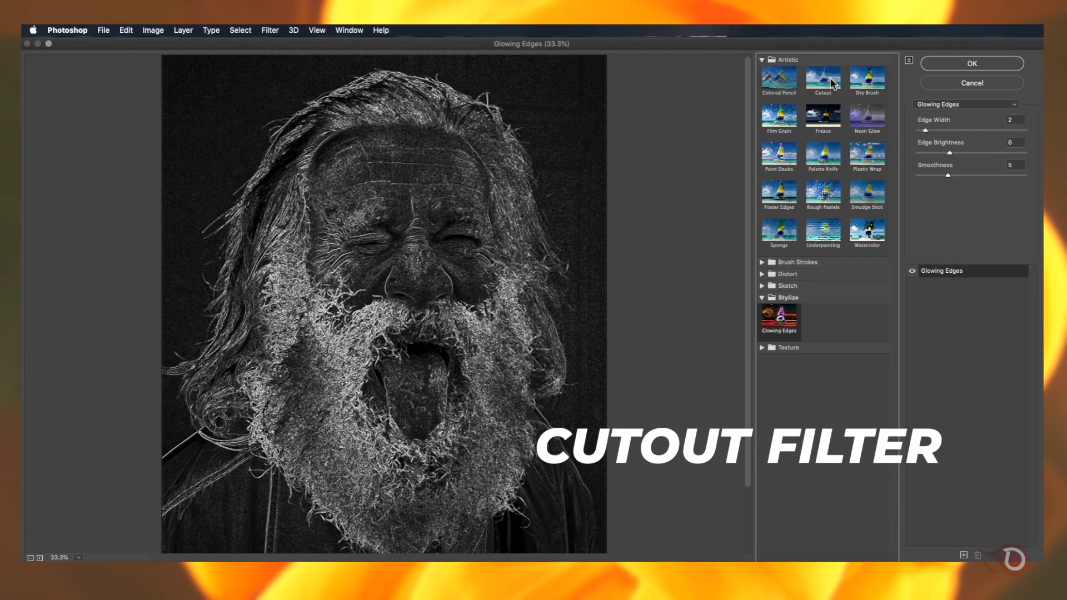
{"action": "left_click", "coordinate": [703, 102]}
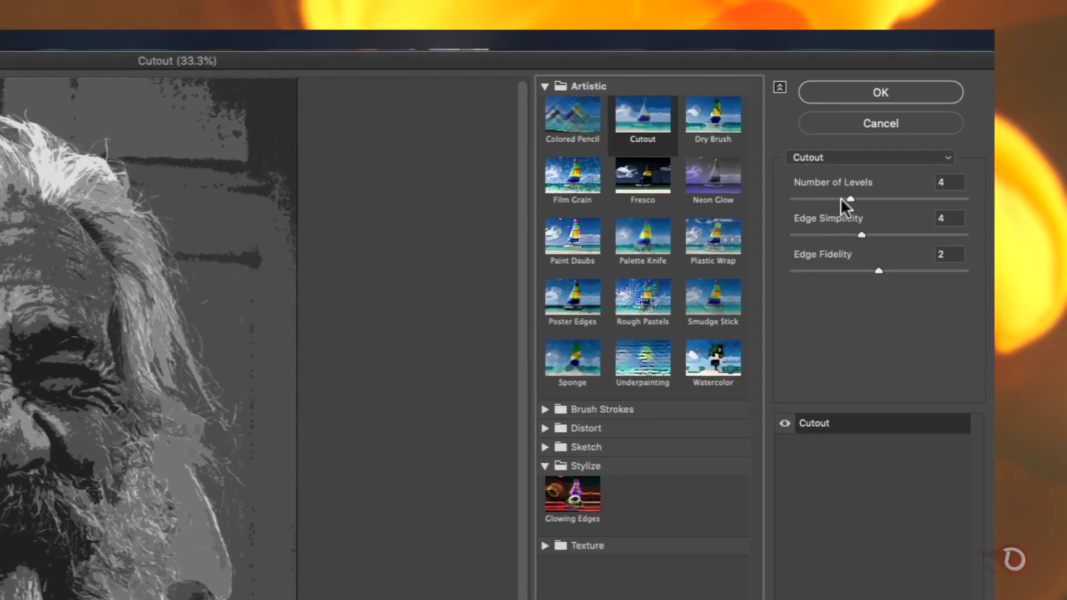
Set the Cutout filter to 3 levels, Edge Simplicity 0 and Edge Fidelity 1
{"action": "left_click_drag", "start_coordinate": [834, 199], "coordinate": [805, 198]}
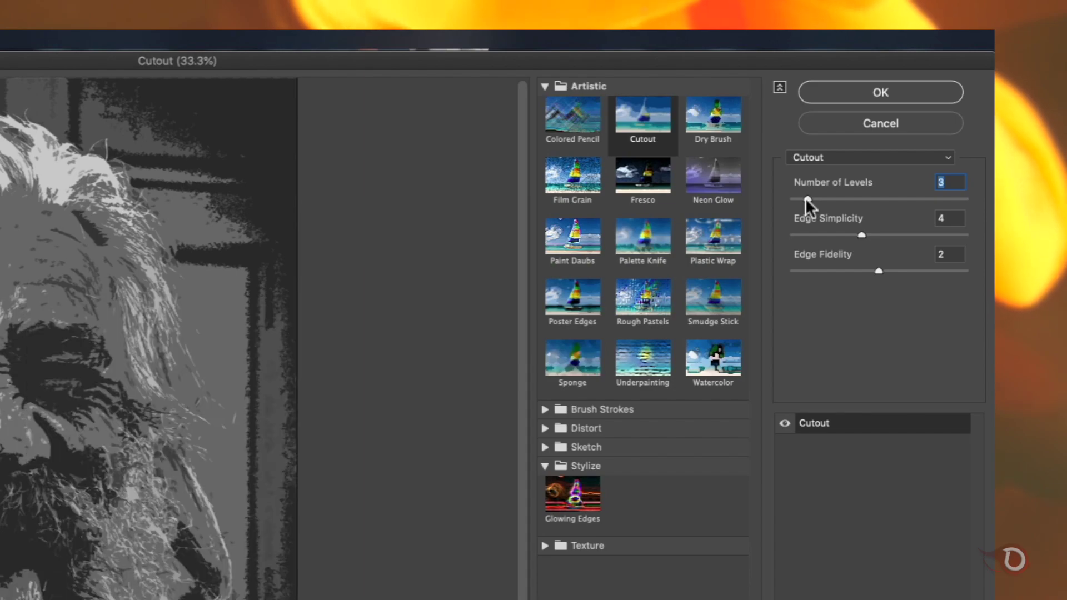
{"action": "left_click_drag", "start_coordinate": [838, 233], "coordinate": [831, 238]}
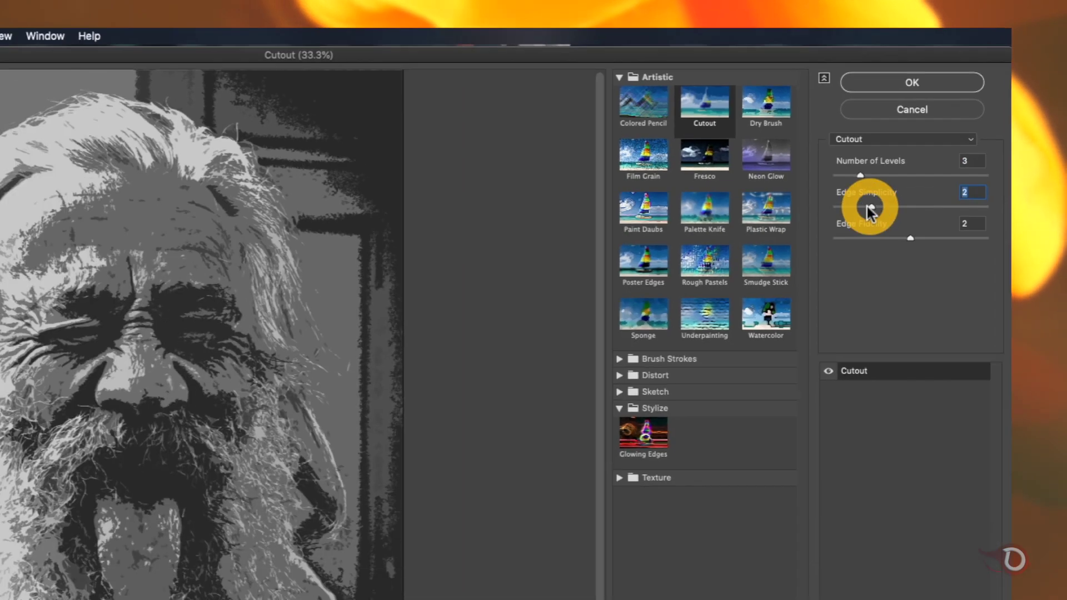
{"action": "left_click_drag", "start_coordinate": [868, 205], "coordinate": [866, 207]}
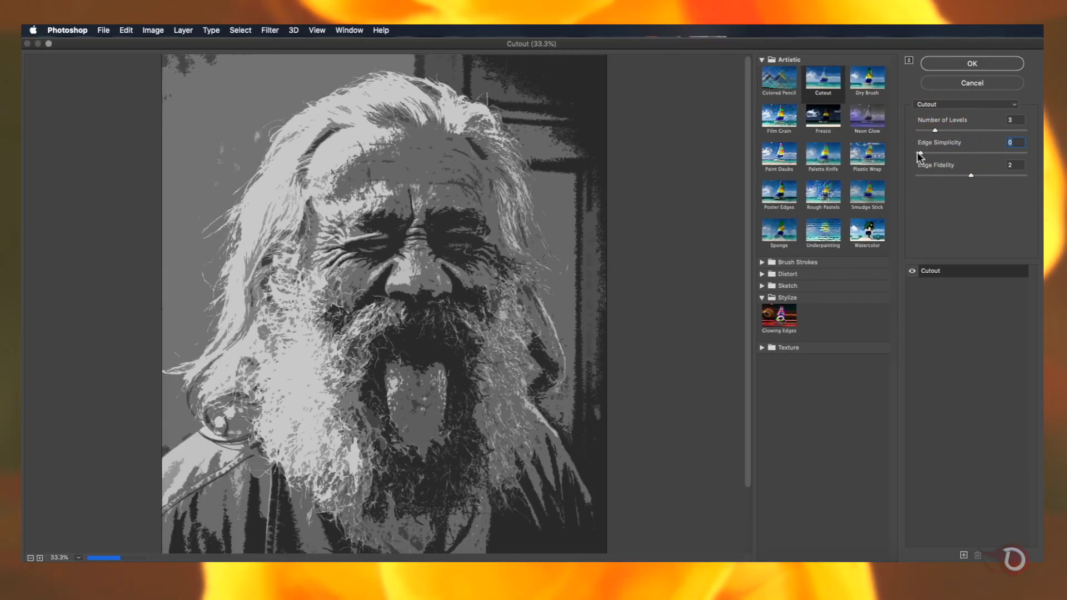
{"action": "left_click_drag", "start_coordinate": [971, 175], "coordinate": [928, 174]}
{"action": "left_click_drag", "start_coordinate": [935, 130], "coordinate": [928, 129]}
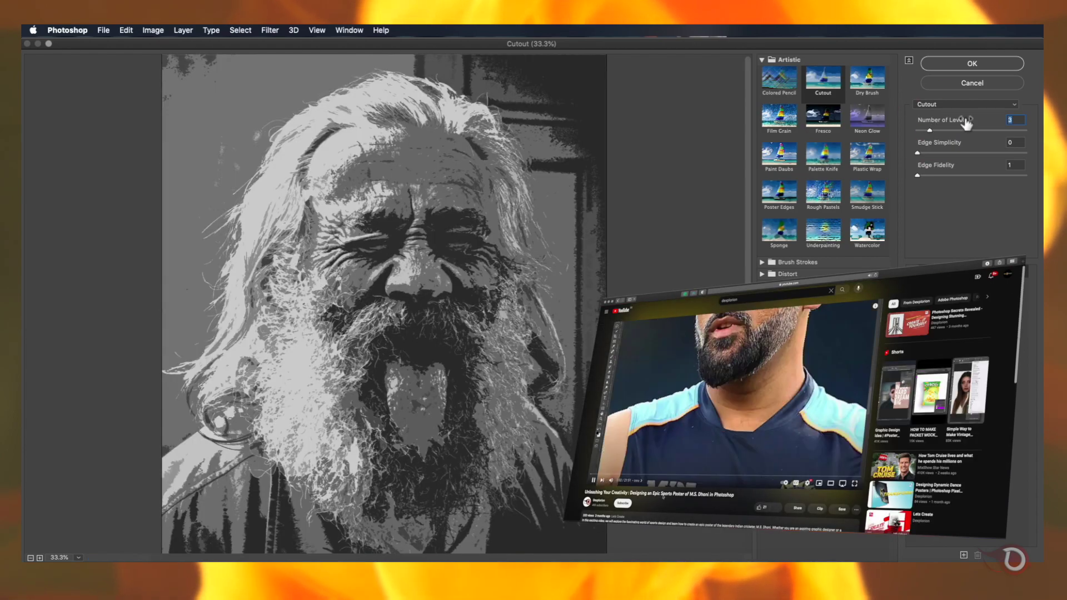
Compare the Cutout effect at 4 and 3 levels and at different Edge Fidelity settings
{"action": "left_click", "coordinate": [950, 129]}
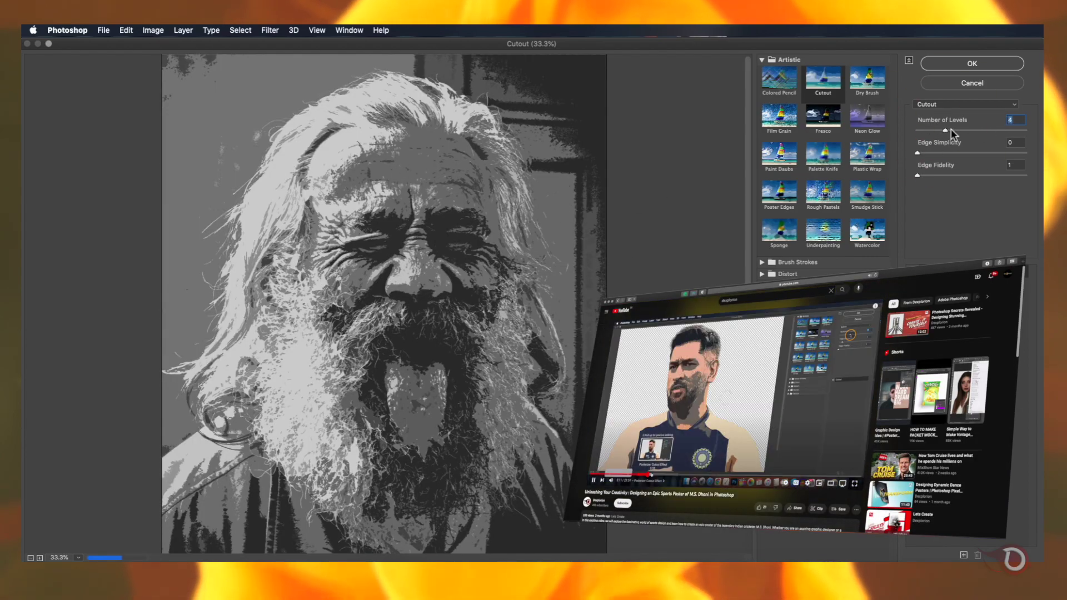
{"action": "left_click", "coordinate": [928, 129]}
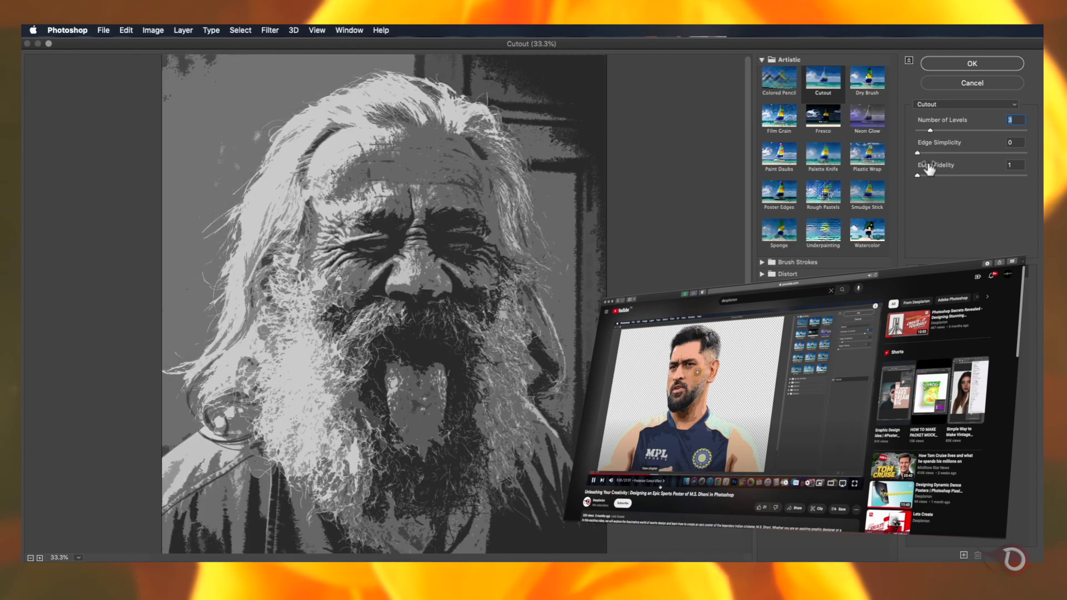
{"action": "left_click", "coordinate": [931, 175]}
{"action": "left_click_drag", "start_coordinate": [939, 176], "coordinate": [969, 174]}
{"action": "key", "text": "super+plus"}
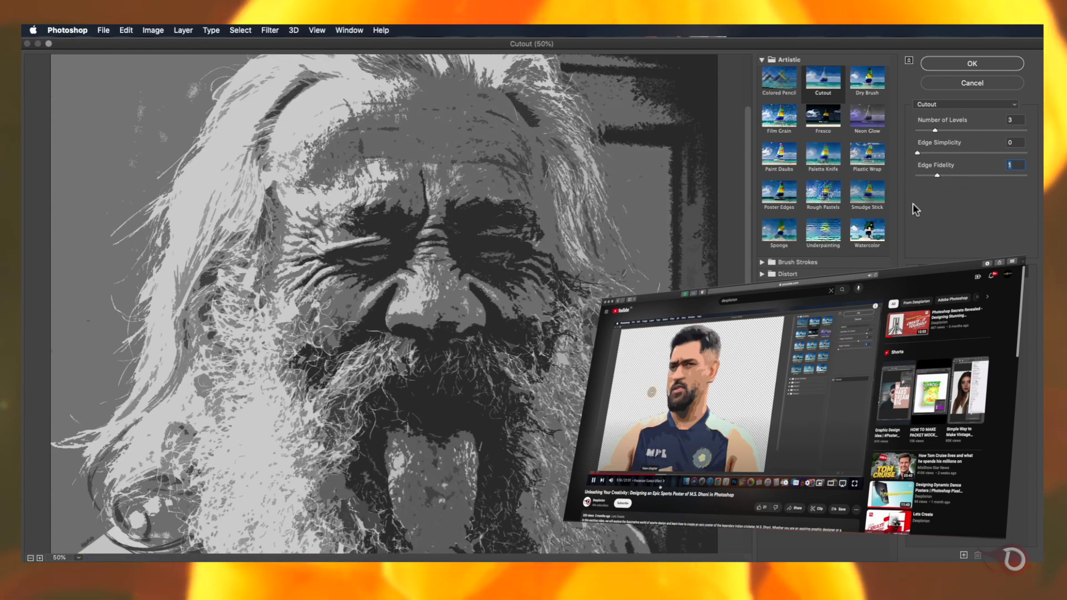
Set Edge Simplicity to 4 with Edge Fidelity at 1 and apply the Cutout filter to the portrait
{"action": "left_click", "coordinate": [919, 154]}
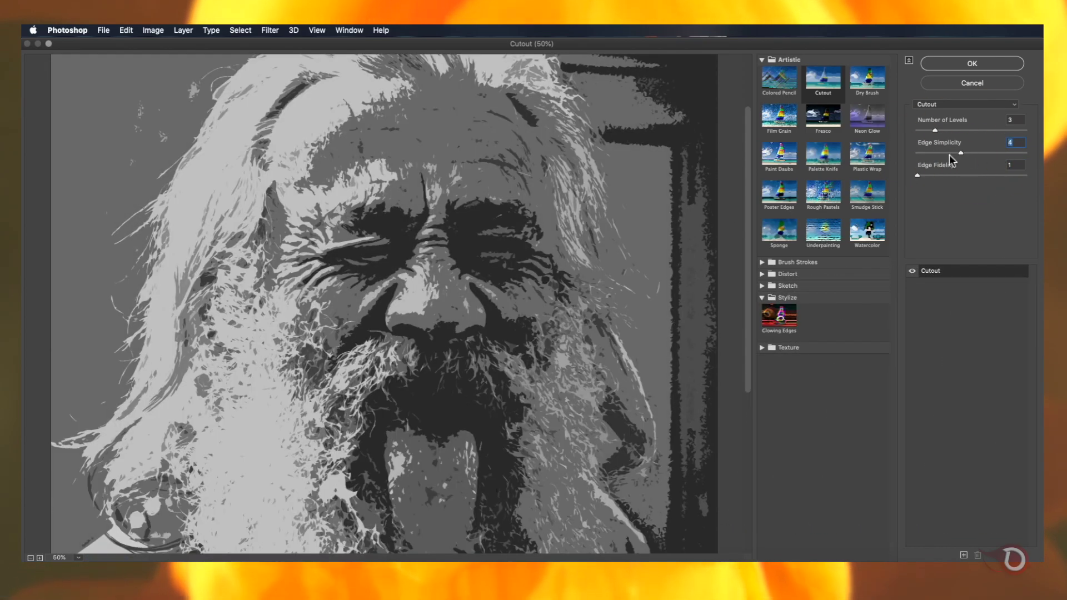
{"action": "left_click_drag", "start_coordinate": [950, 153], "coordinate": [929, 178]}
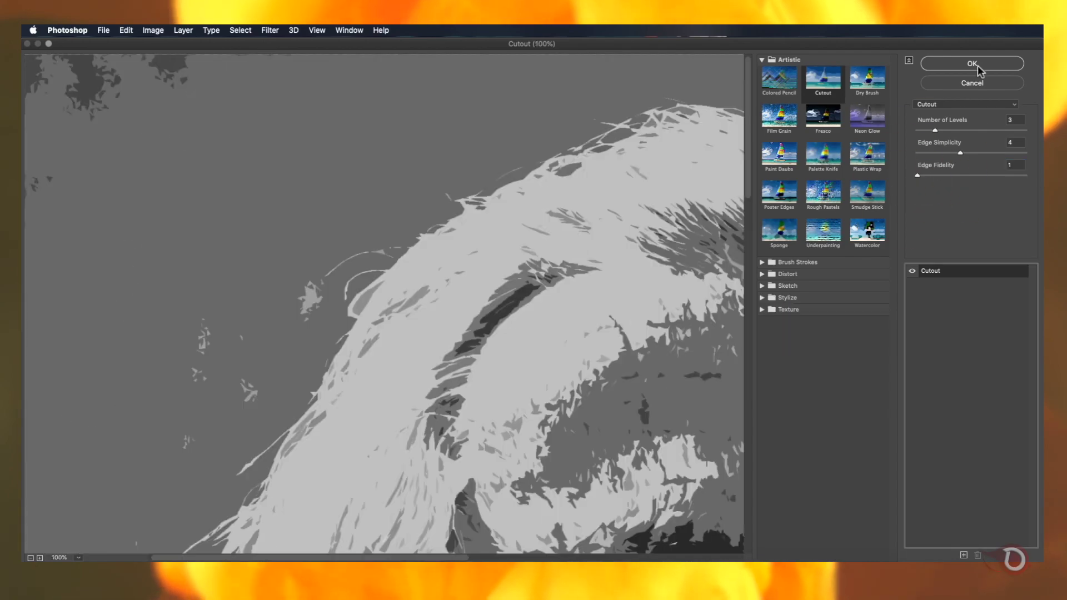
{"action": "left_click", "coordinate": [978, 67]}
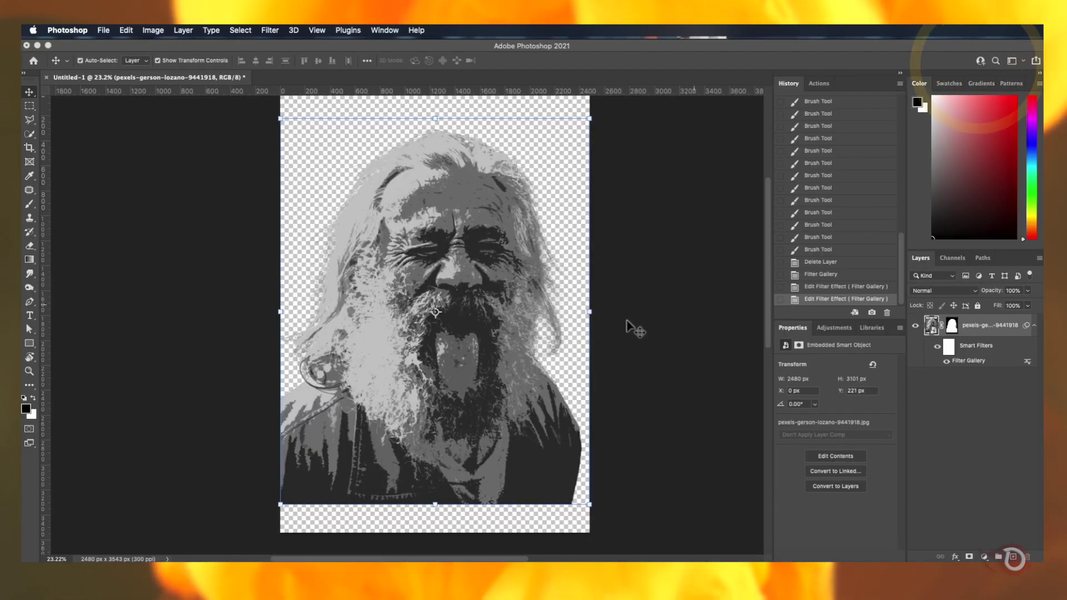
Examine the edges and tonal shapes of the filtered portrait's face and forehead up close
{"action": "scroll", "coordinate": [357, 248], "scroll_direction": "up", "scroll_amount": 6}
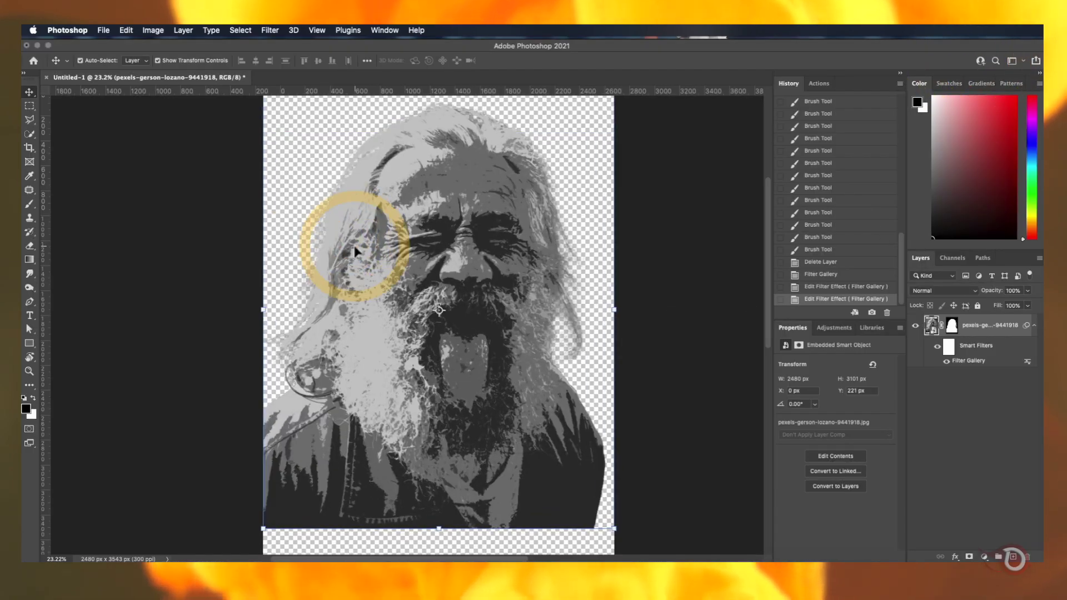
{"action": "scroll", "coordinate": [357, 250], "scroll_direction": "down", "scroll_amount": 4}
{"action": "scroll", "coordinate": [507, 285], "scroll_direction": "up", "scroll_amount": 2}
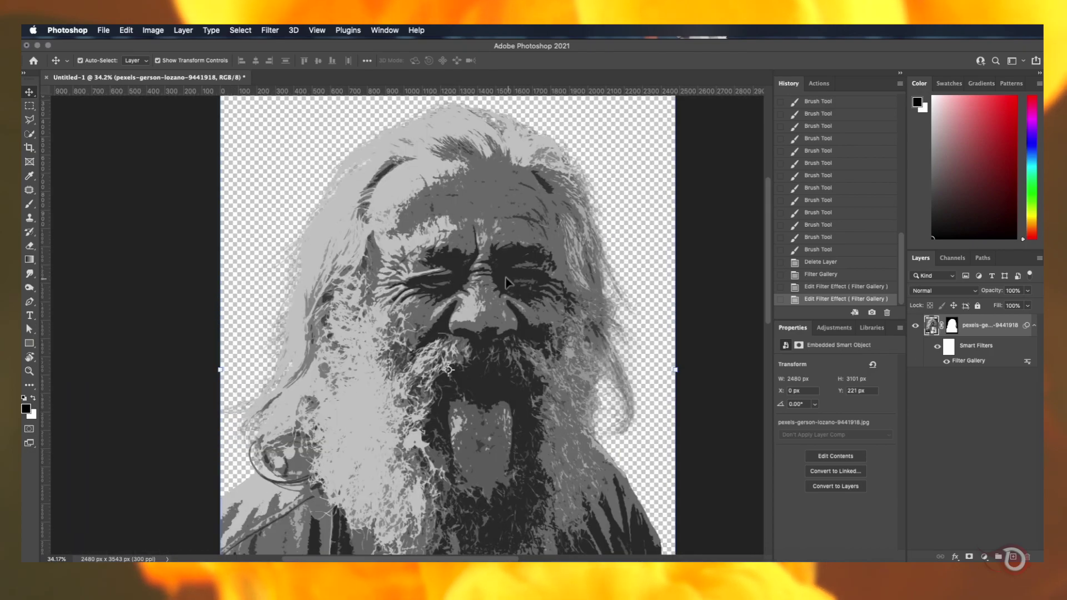
{"action": "scroll", "coordinate": [506, 278], "scroll_direction": "up", "scroll_amount": 4}
{"action": "scroll", "coordinate": [505, 277], "scroll_direction": "up", "scroll_amount": 3}
{"action": "scroll", "coordinate": [506, 276], "scroll_direction": "up", "scroll_amount": 3}
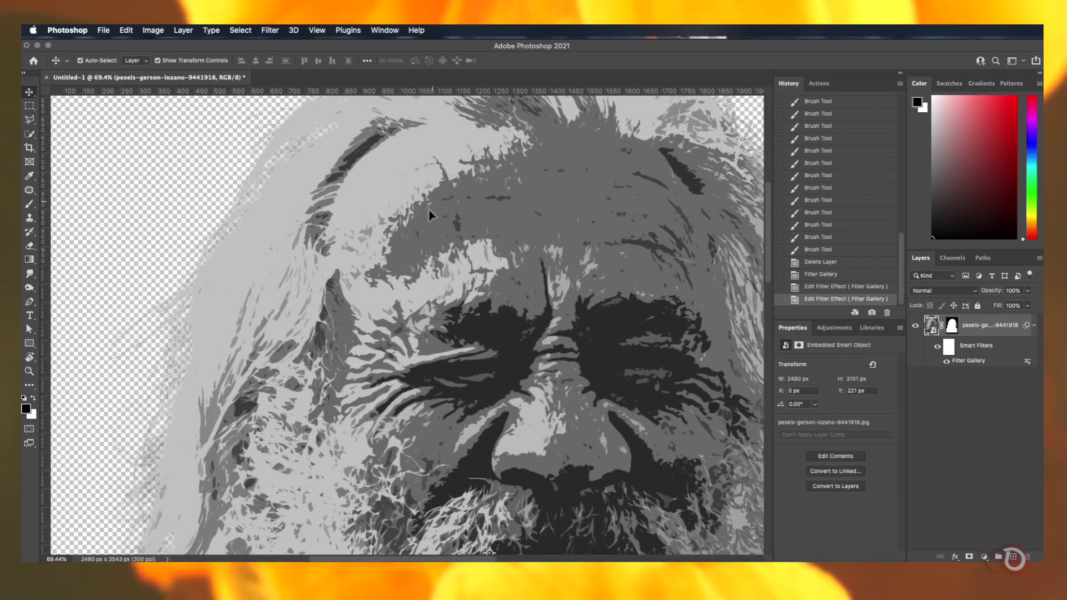
{"action": "scroll", "coordinate": [577, 333], "scroll_direction": "down", "scroll_amount": 4}
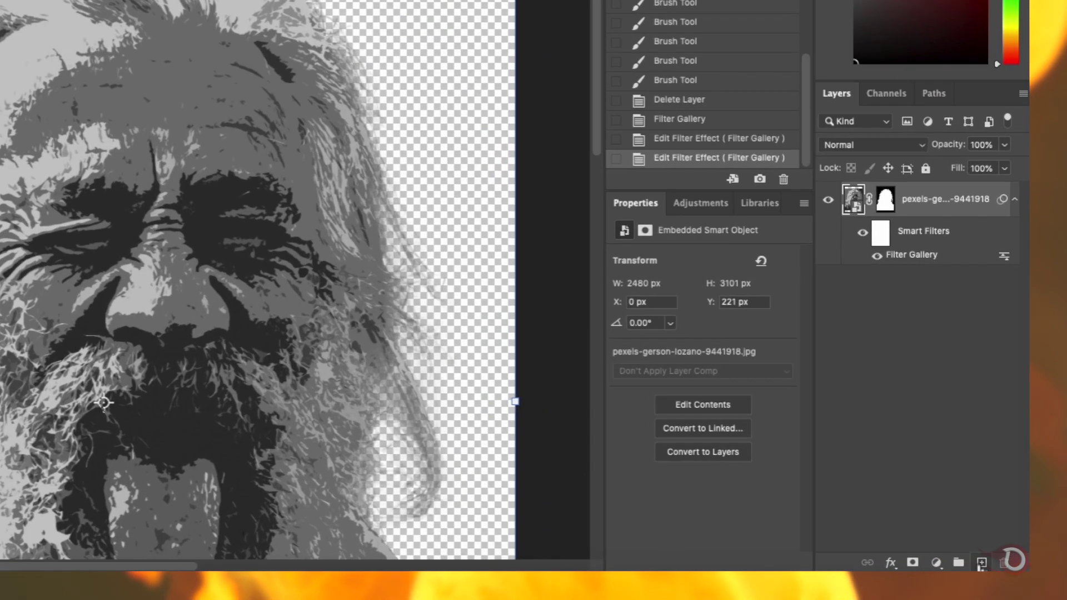
Add a new layer above the portrait and name it Edge Refine
{"action": "left_click", "coordinate": [1013, 556]}
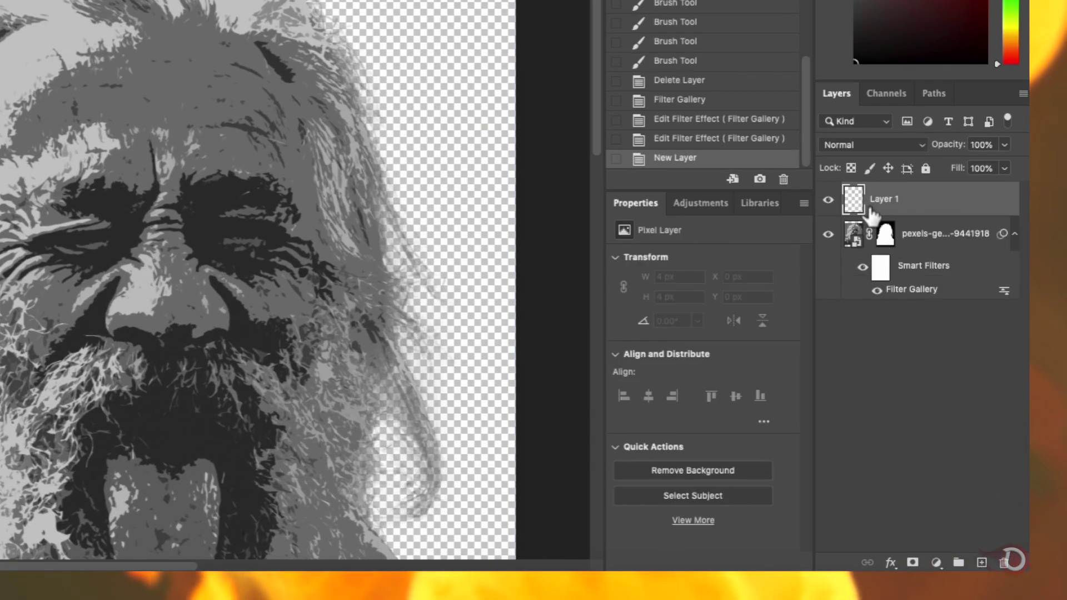
{"action": "double_click", "coordinate": [881, 201]}
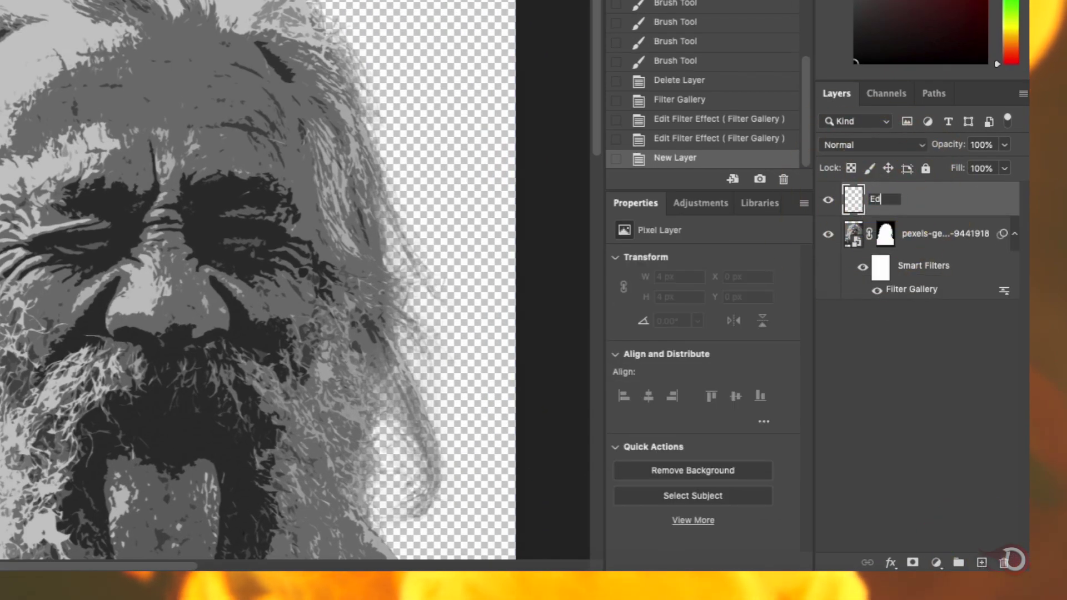
{"action": "type", "text": "Edge Refine"}
{"action": "key", "text": "Return"}
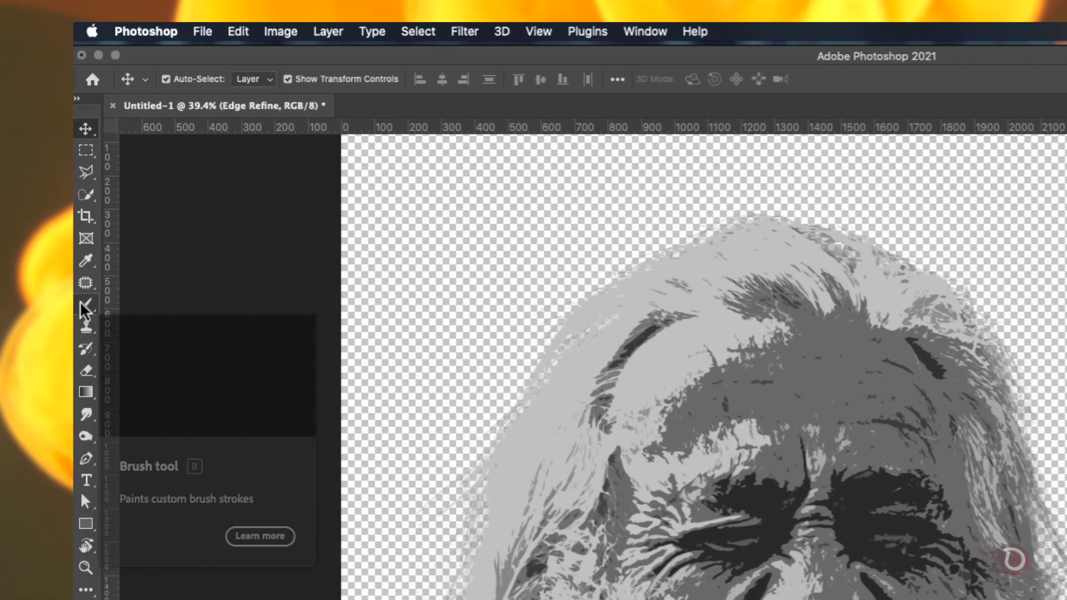
Smooth the ragged forehead shadow on the Edge Refine layer with mid-gray brush strokes, using brush sizes 30 and 20
{"action": "left_click", "coordinate": [28, 205]}
{"action": "scroll", "coordinate": [387, 271], "scroll_direction": "up", "scroll_amount": 5}
{"action": "scroll", "coordinate": [389, 271], "scroll_direction": "down", "scroll_amount": 1}
{"action": "scroll", "coordinate": [388, 273], "scroll_direction": "up", "scroll_amount": 2}
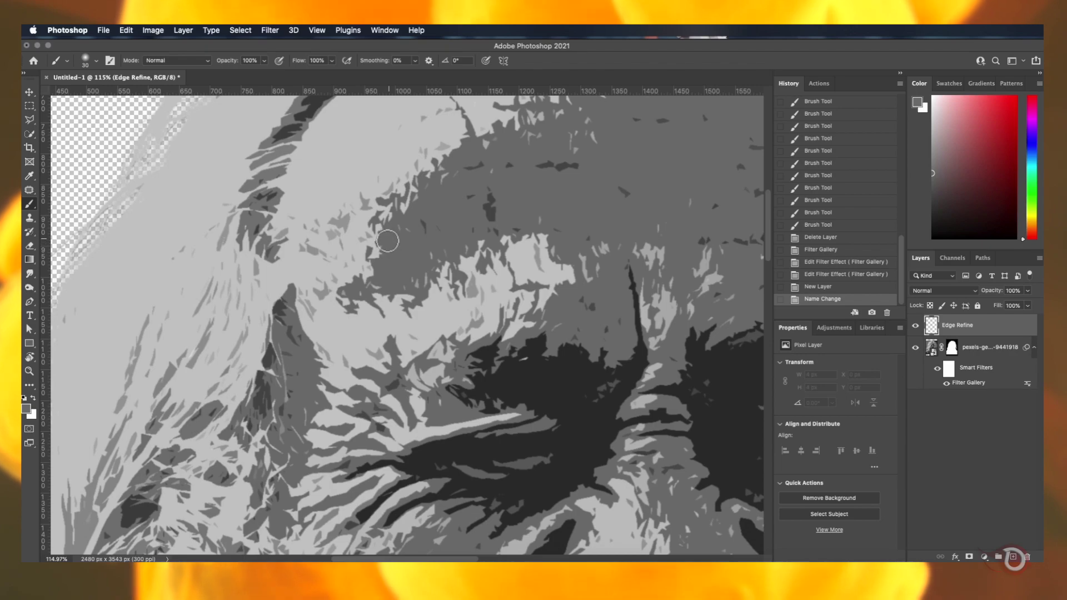
{"action": "right_click", "coordinate": [363, 222]}
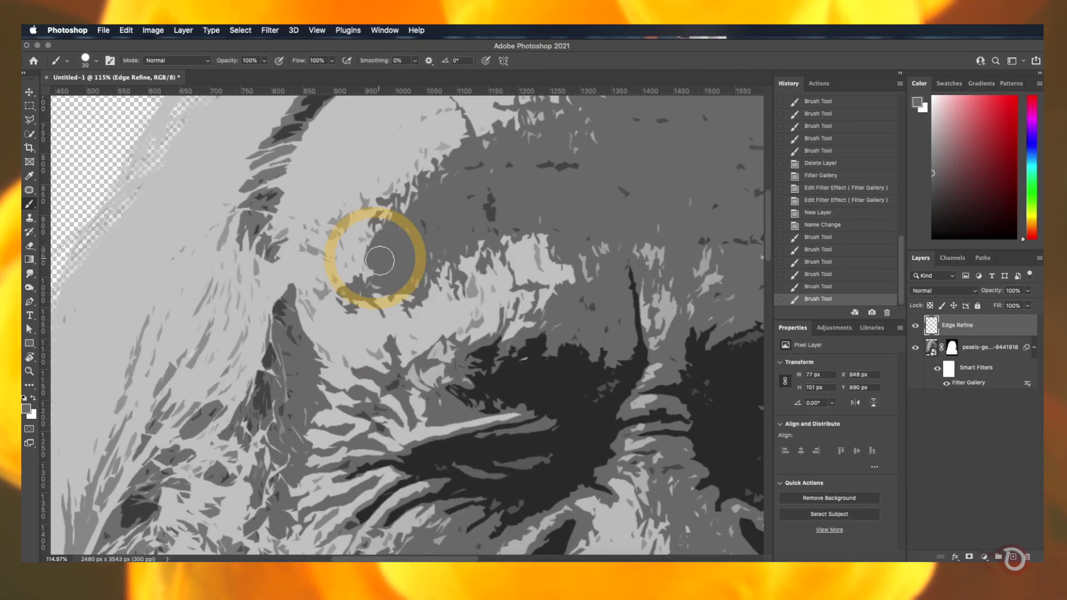
{"action": "mouse_move", "coordinate": [378, 259]}
{"action": "left_mouse_down"}
{"action": "mouse_move", "coordinate": [379, 293]}
{"action": "mouse_move", "coordinate": [440, 265]}
{"action": "left_mouse_up"}
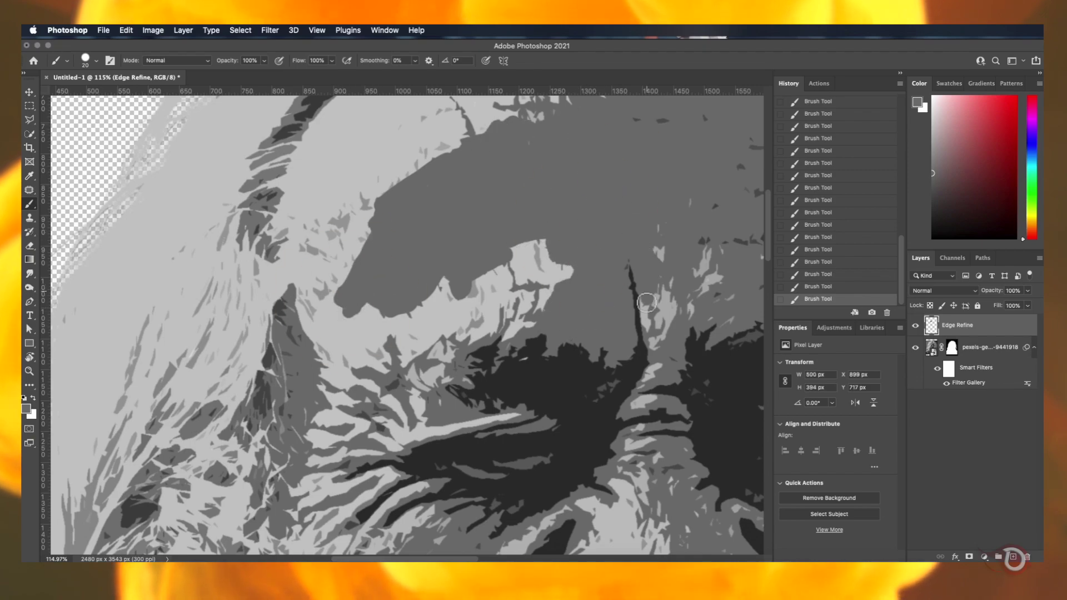
{"action": "left_click_drag", "start_coordinate": [646, 304], "coordinate": [666, 339]}
{"action": "left_click_drag", "start_coordinate": [590, 263], "coordinate": [610, 261]}
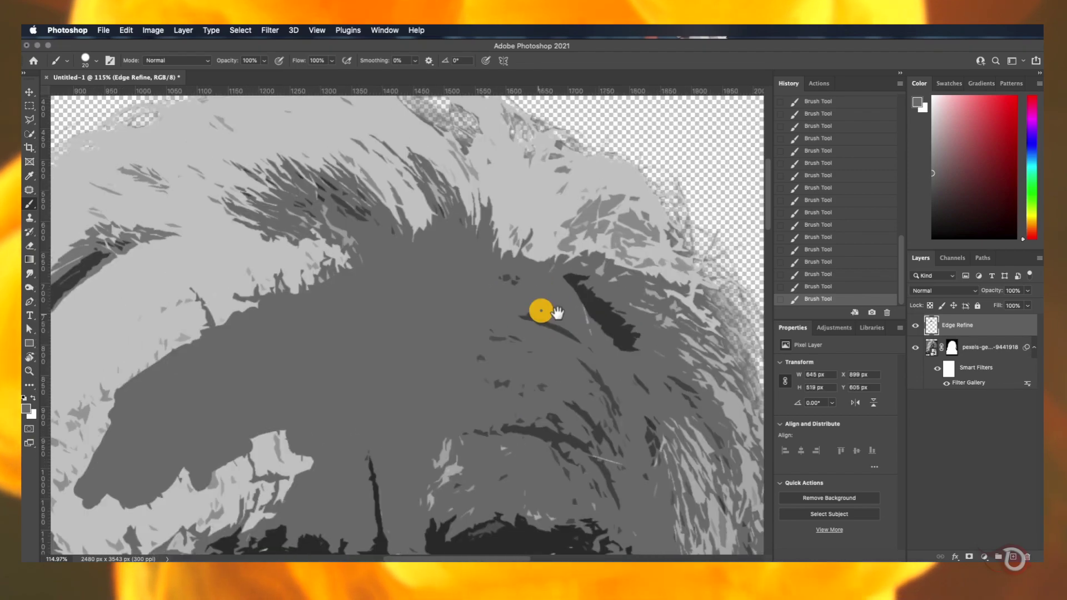
Repaint the dark patch near the hairline and the wrinkles above the right-hand eyebrow with smooth strokes in sampled dark grays
{"action": "left_click_drag", "start_coordinate": [541, 311], "coordinate": [555, 315]}
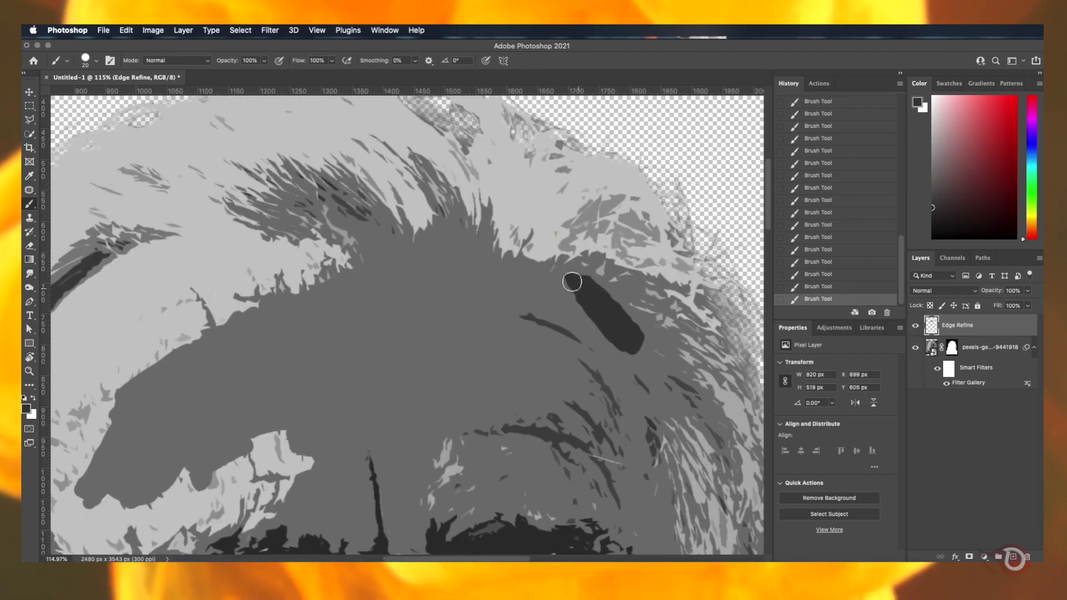
{"action": "left_click_drag", "start_coordinate": [479, 286], "coordinate": [471, 286]}
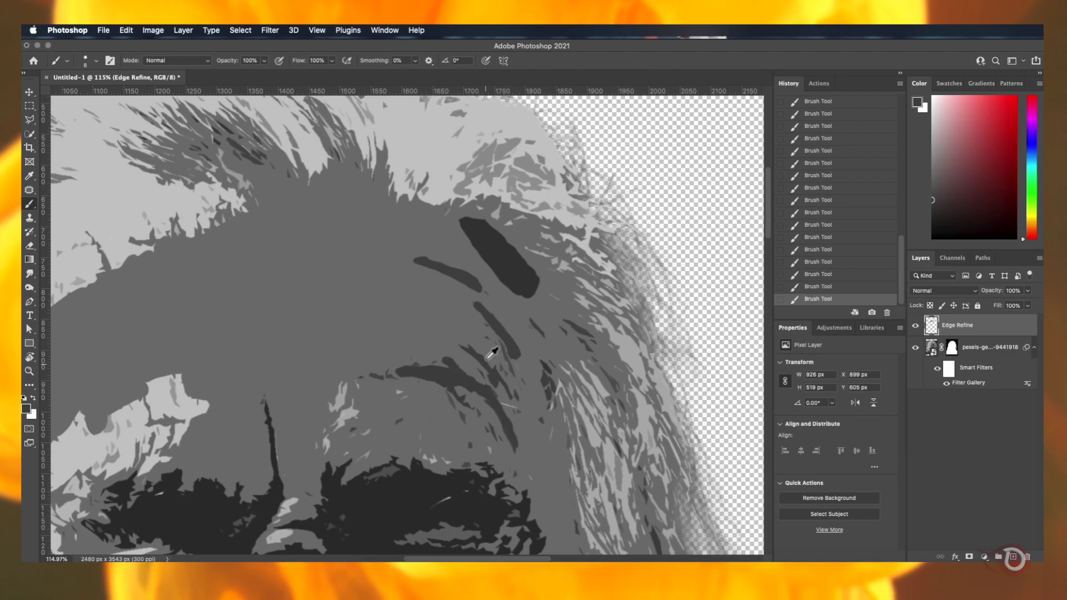
{"action": "left_click", "coordinate": [474, 358], "text": "alt"}
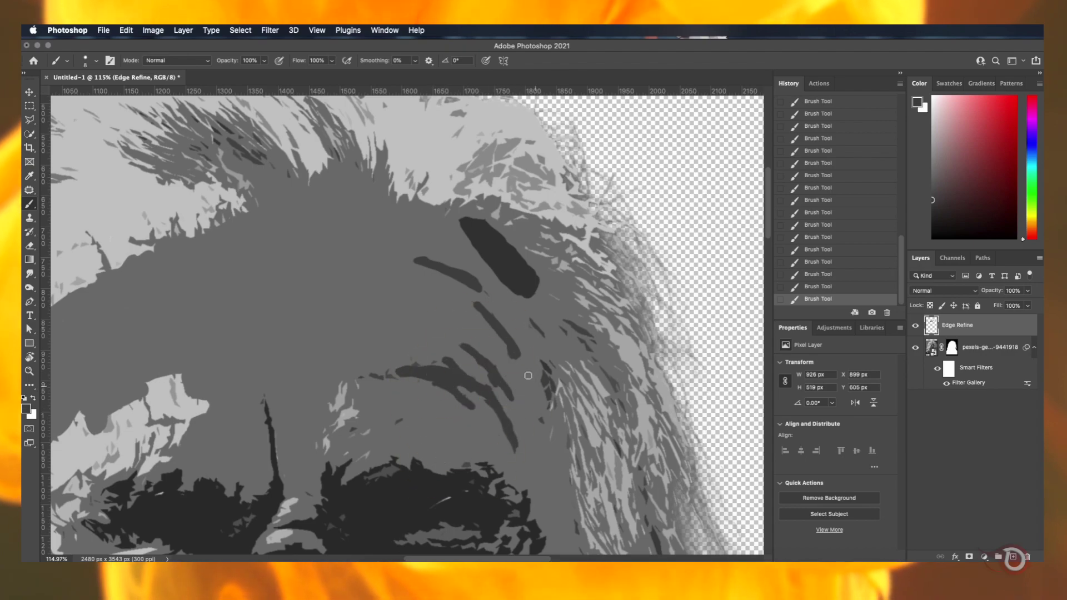
Clean up the light patch above the left-hand eyebrow and its neighbouring wrinkles with light-gray and mid-gray strokes
{"action": "scroll", "coordinate": [519, 376], "scroll_direction": "down", "scroll_amount": 2}
{"action": "scroll", "coordinate": [433, 356], "scroll_direction": "left", "scroll_amount": 5}
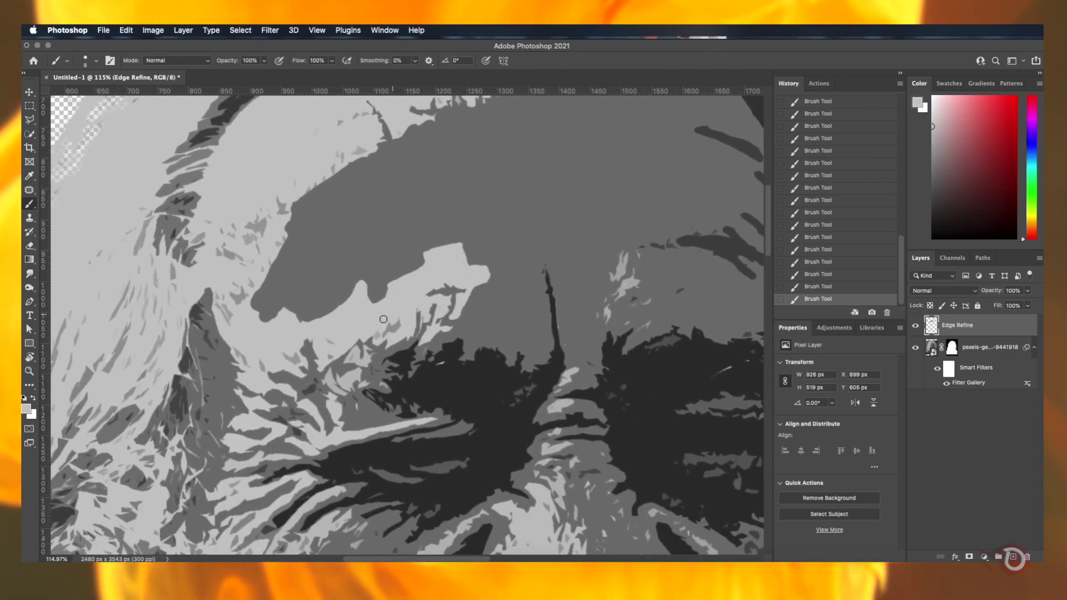
{"action": "scroll", "coordinate": [376, 337], "scroll_direction": "down", "scroll_amount": 2}
{"action": "scroll", "coordinate": [376, 337], "scroll_direction": "left", "scroll_amount": 1}
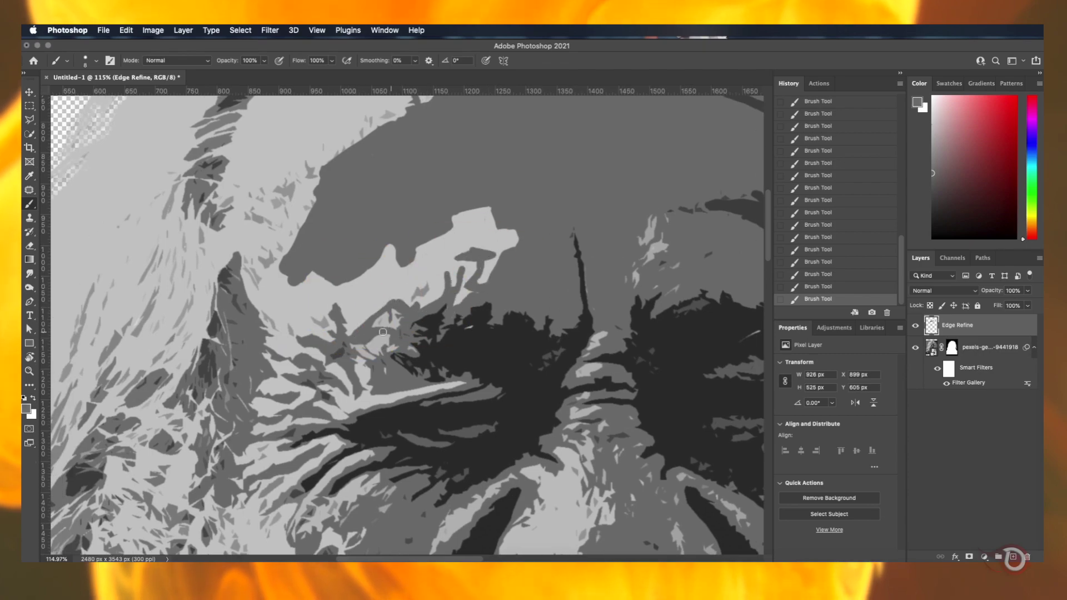
{"action": "left_click_drag", "start_coordinate": [390, 334], "coordinate": [383, 350]}
Smooth the nose highlight, frown line, eyebrow edges and eye details with brush strokes in sampled light, mid and dark grays
{"action": "scroll", "coordinate": [416, 319], "scroll_direction": "left", "scroll_amount": 3}
{"action": "scroll", "coordinate": [416, 319], "scroll_direction": "down", "scroll_amount": 1}
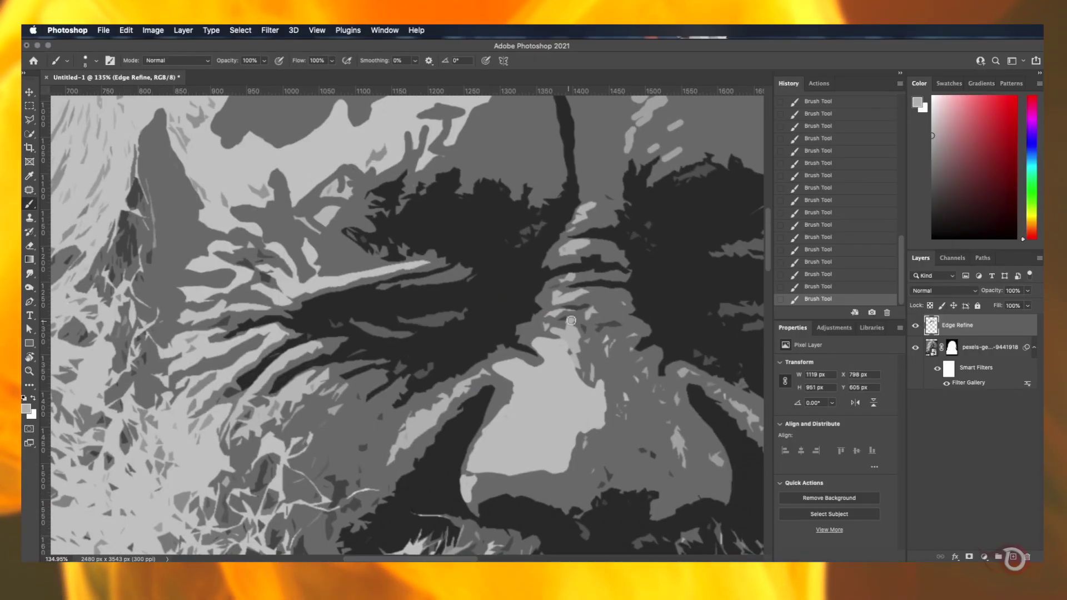
{"action": "left_click_drag", "start_coordinate": [636, 432], "coordinate": [664, 390]}
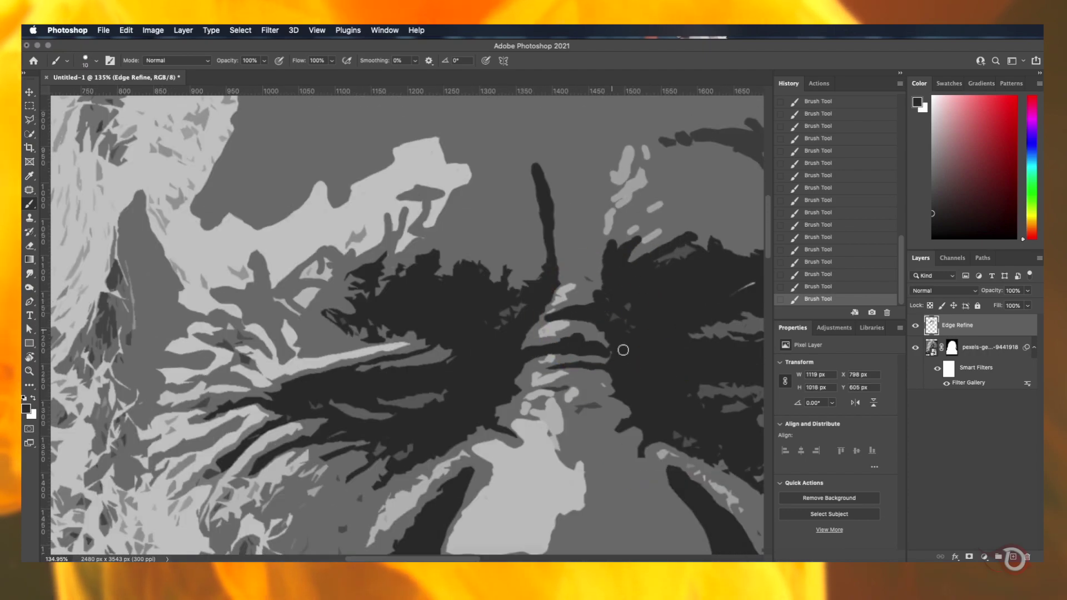
{"action": "left_click_drag", "start_coordinate": [640, 452], "coordinate": [666, 443]}
{"action": "key", "text": "super+minus"}
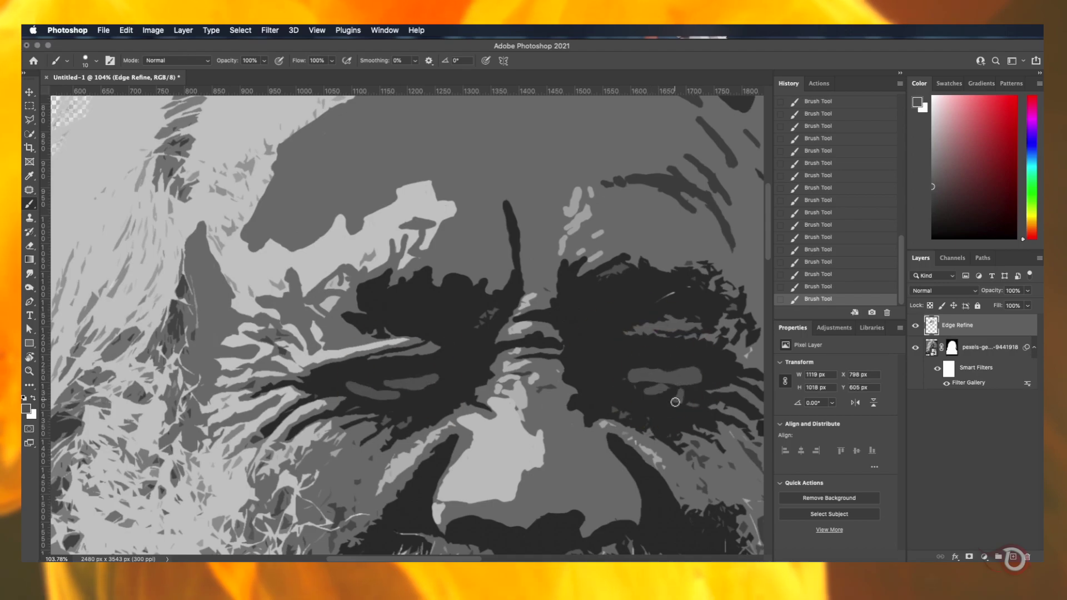
{"action": "left_click_drag", "start_coordinate": [589, 302], "coordinate": [609, 295]}
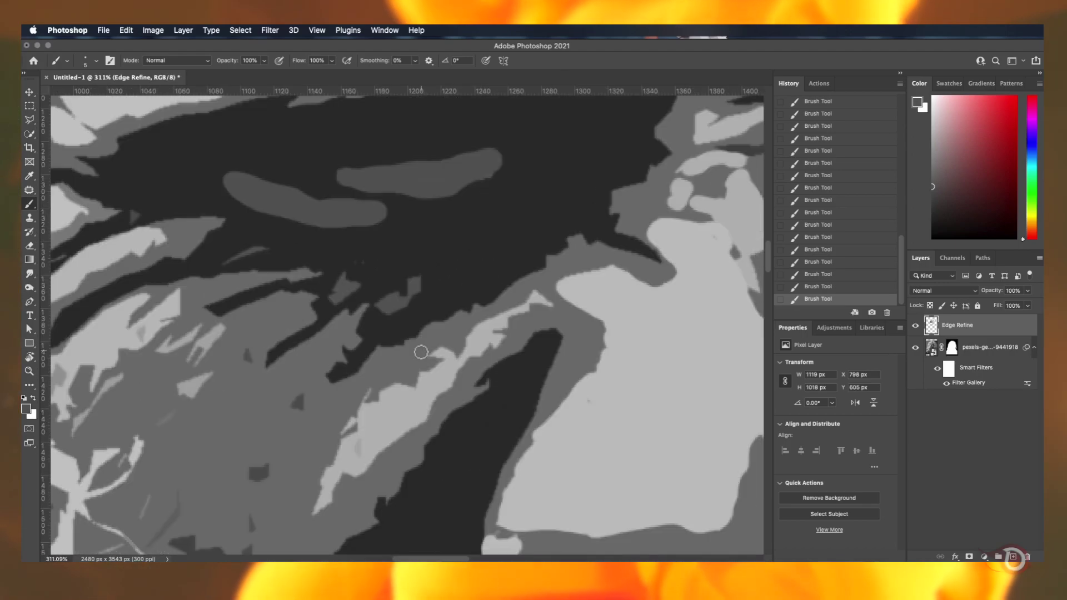
{"action": "key", "text": "super+0"}
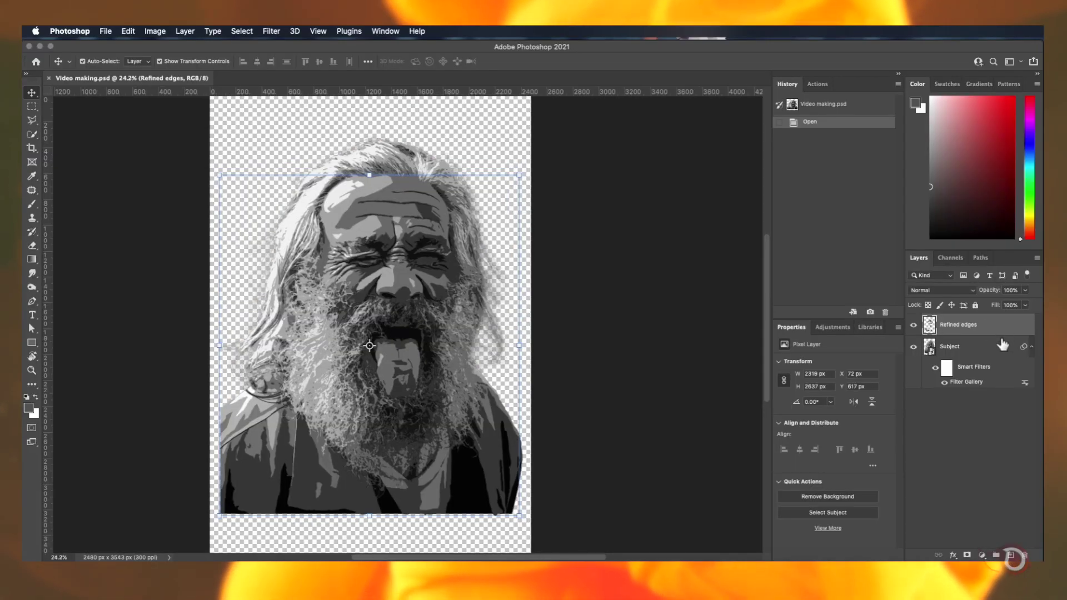
Convert the Refined edges and Subject layers together into one smart object and rename it Subject
{"action": "left_click", "coordinate": [1003, 345], "text": "shift"}
{"action": "right_click", "coordinate": [996, 345]}
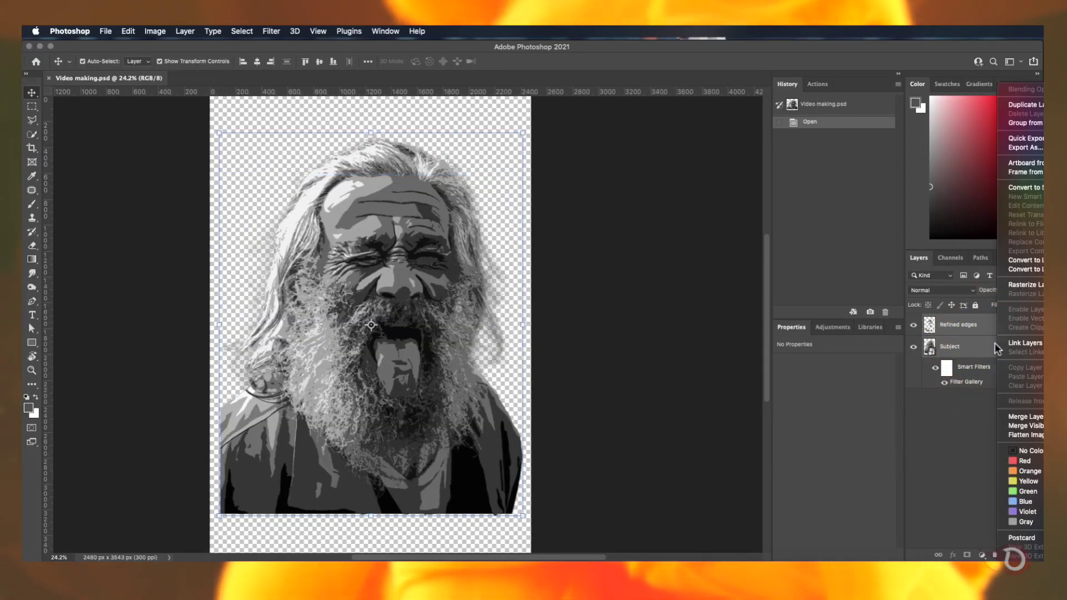
{"action": "left_click", "coordinate": [1015, 270]}
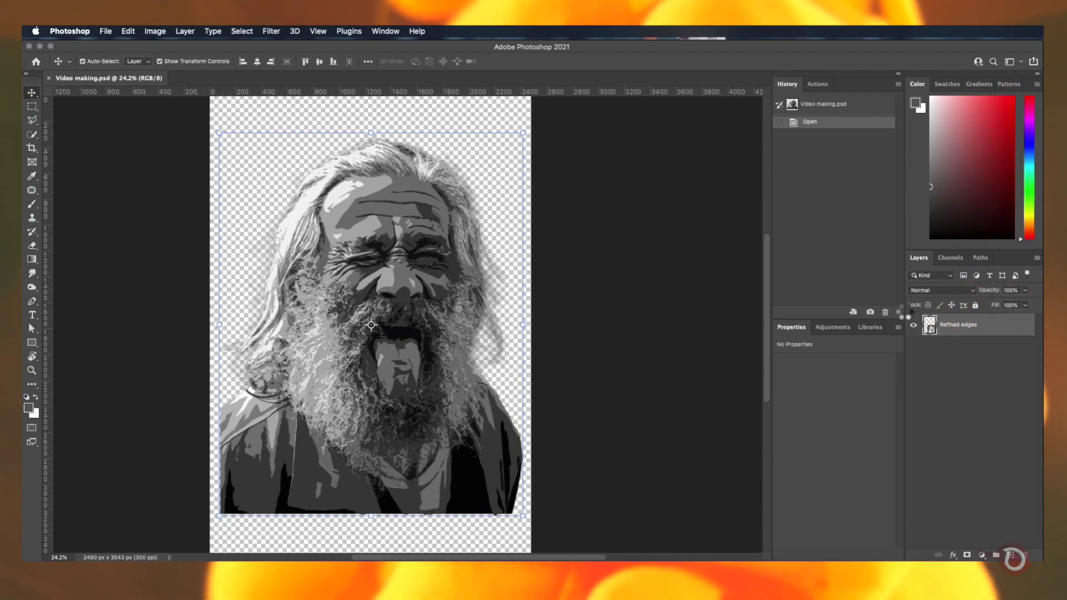
{"action": "double_click", "coordinate": [959, 325]}
{"action": "type", "text": "Subject"}
{"action": "left_click", "coordinate": [973, 367]}
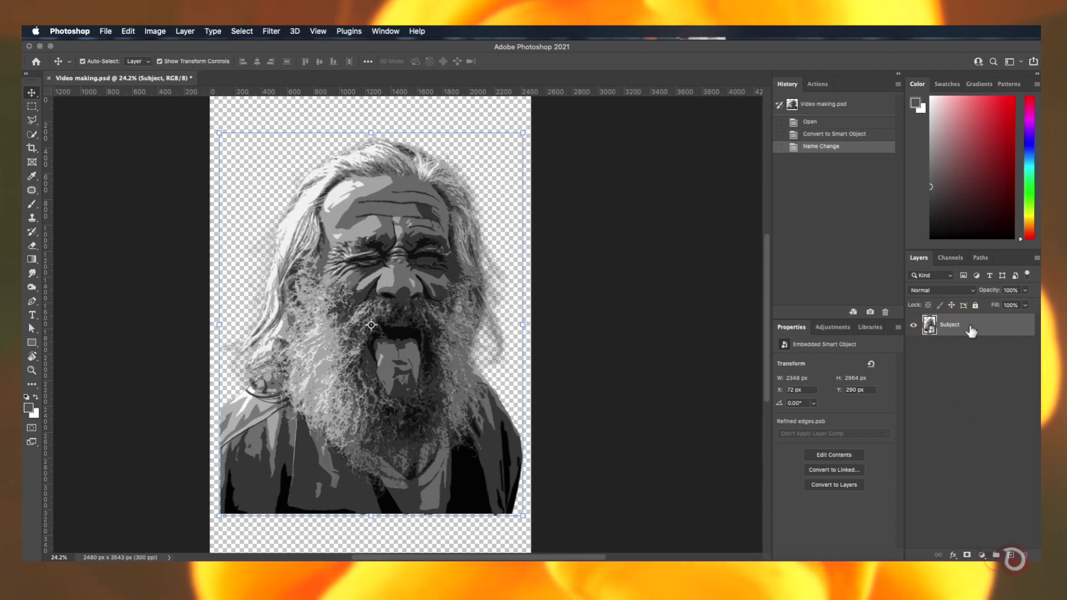
Apply the Filter Gallery's Poster Edges effect to the Subject layer with Edge Thickness 1, Edge Intensity 0 and Posterization 1
{"action": "left_click", "coordinate": [272, 33]}
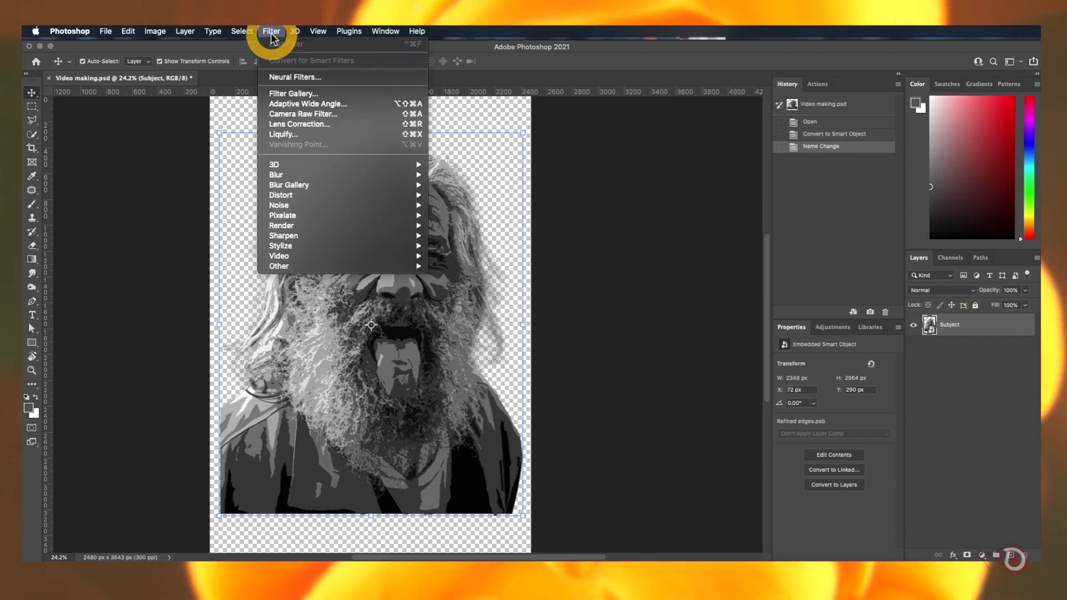
{"action": "left_click", "coordinate": [284, 93]}
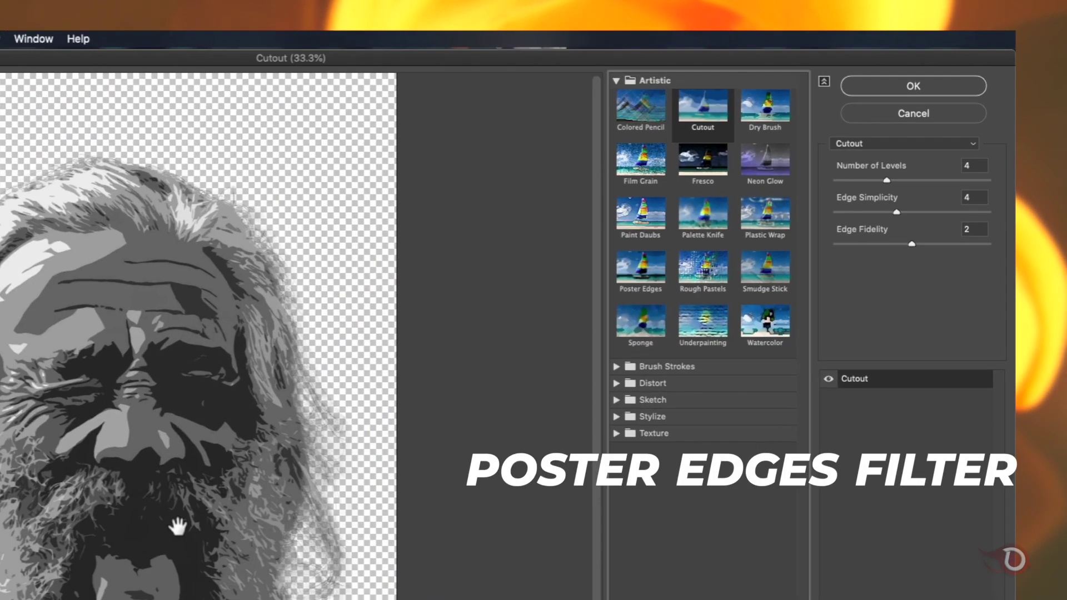
{"action": "left_click", "coordinate": [783, 197]}
{"action": "key", "text": "super+plus"}
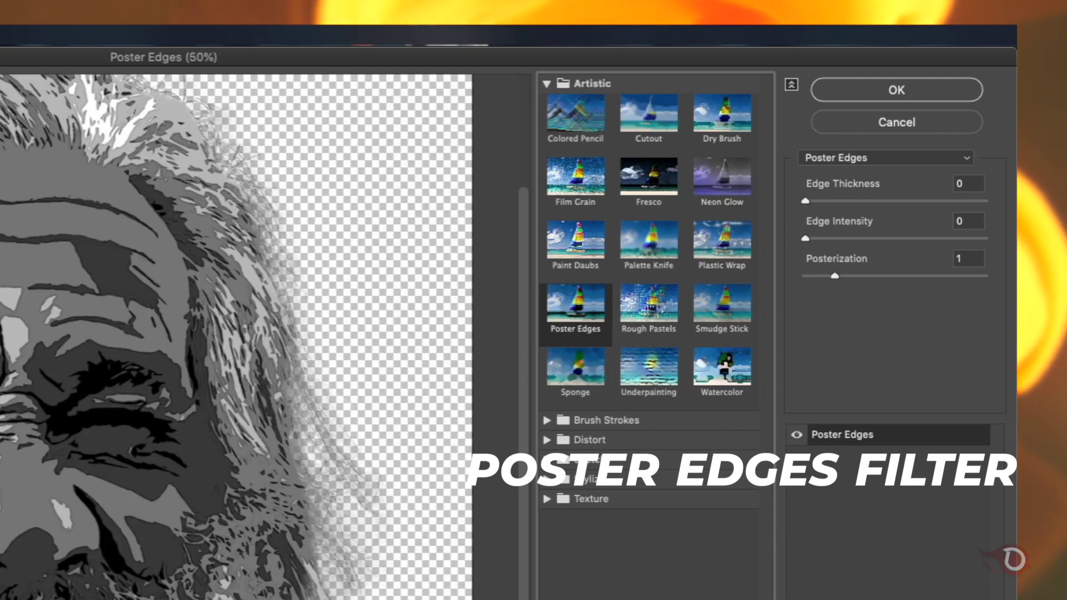
{"action": "left_click_drag", "start_coordinate": [806, 200], "coordinate": [831, 201]}
{"action": "mouse_move", "coordinate": [806, 237]}
{"action": "left_mouse_down"}
{"action": "mouse_move", "coordinate": [835, 237]}
{"action": "mouse_move", "coordinate": [803, 238]}
{"action": "left_mouse_up"}
{"action": "mouse_move", "coordinate": [834, 275]}
{"action": "left_mouse_down"}
{"action": "mouse_move", "coordinate": [867, 278]}
{"action": "mouse_move", "coordinate": [824, 277]}
{"action": "left_mouse_up"}
{"action": "left_click", "coordinate": [820, 201]}
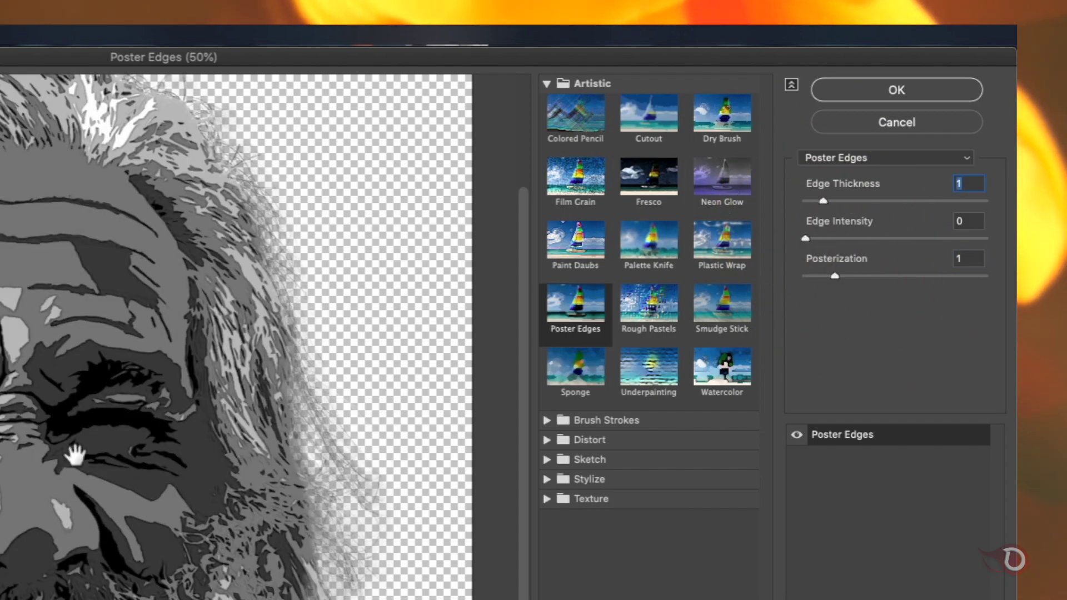
{"action": "left_click", "coordinate": [76, 437], "text": "alt"}
{"action": "left_click", "coordinate": [950, 95]}
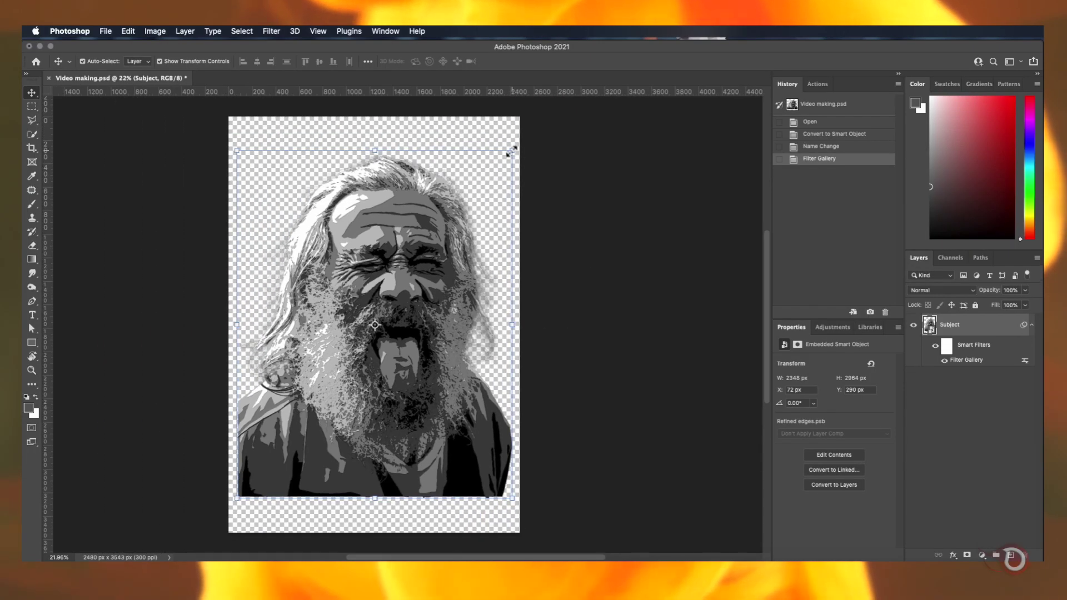
Scale the Subject down to about 2032 × 2566 px and move it to the poster's lower-left corner
{"action": "left_click_drag", "start_coordinate": [510, 151], "coordinate": [472, 190]}
{"action": "left_click_drag", "start_coordinate": [412, 348], "coordinate": [391, 361]}
{"action": "key", "text": "Return"}
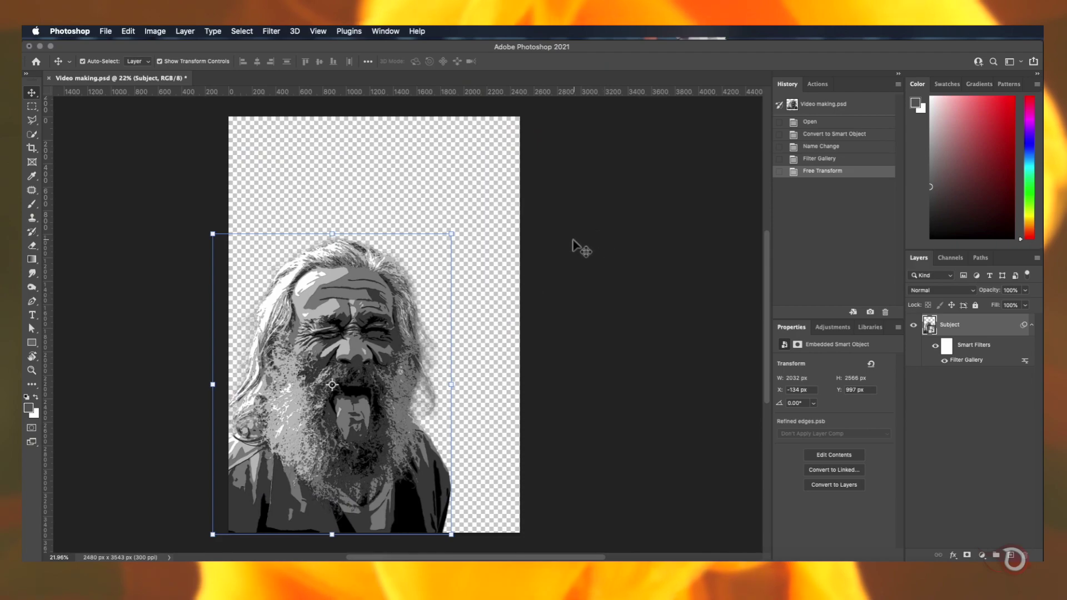
Place the Texturelabs_Grunge_326L.jpg texture into the poster document
{"action": "left_click", "coordinate": [968, 558]}
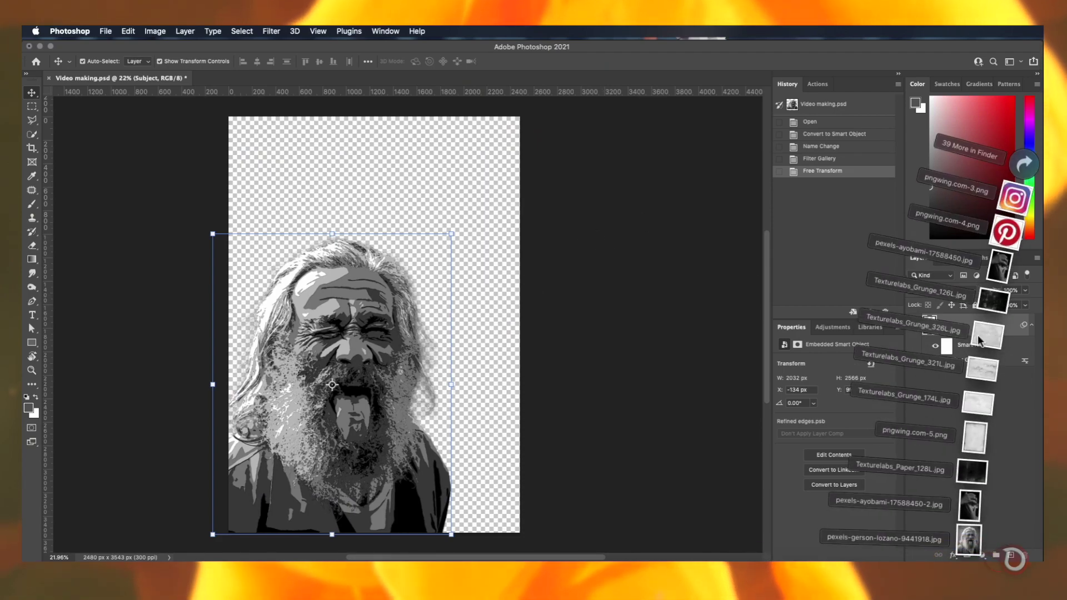
{"action": "left_click_drag", "start_coordinate": [978, 334], "coordinate": [399, 319]}
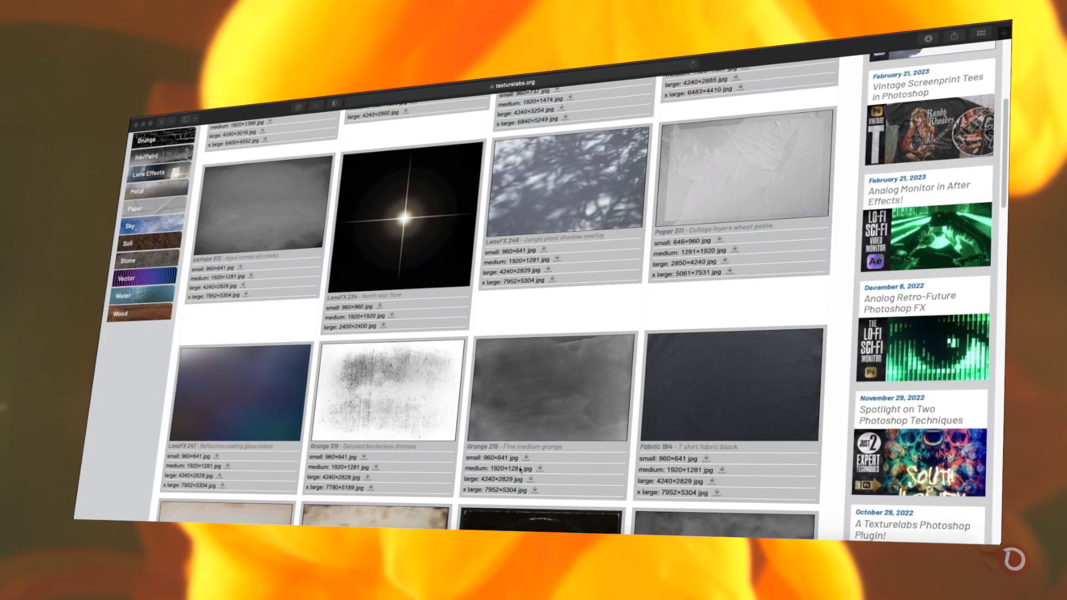
Switch to the browser and browse the texture categories and tutorials on texturelabs.org
{"action": "scroll", "coordinate": [519, 466], "scroll_direction": "down", "scroll_amount": 15}
{"action": "scroll", "coordinate": [520, 467], "scroll_direction": "up", "scroll_amount": 18}
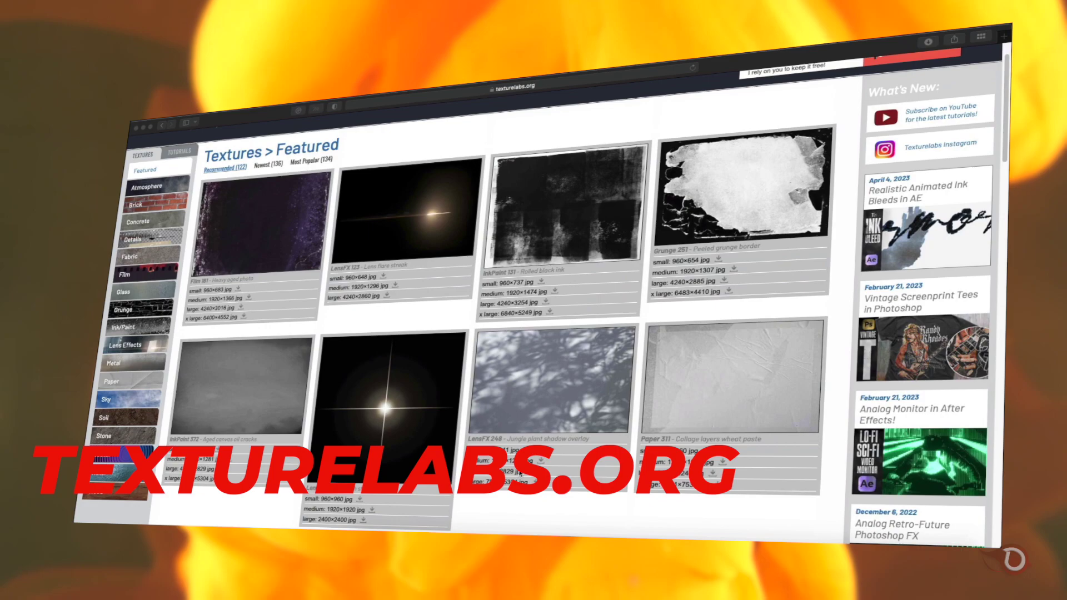
{"action": "left_click", "coordinate": [135, 207]}
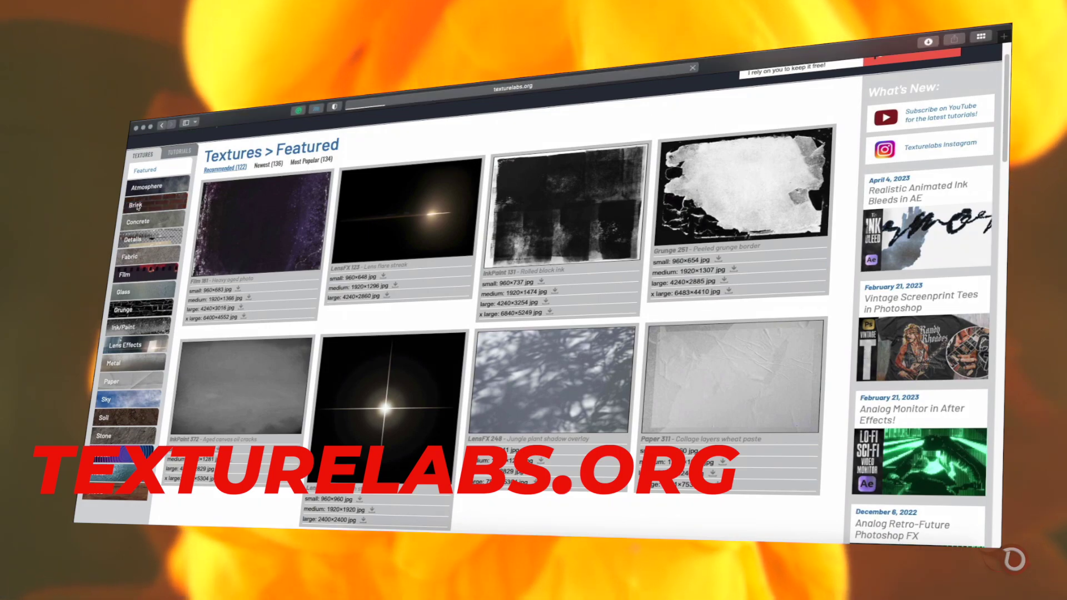
{"action": "left_click", "coordinate": [136, 206]}
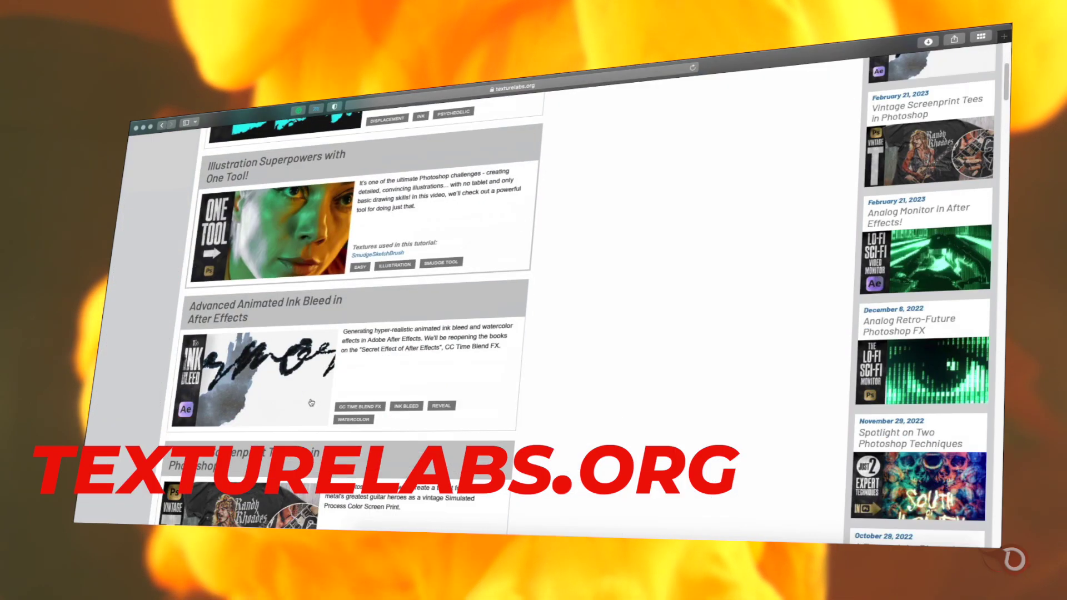
{"action": "scroll", "coordinate": [311, 402], "scroll_direction": "down", "scroll_amount": 15}
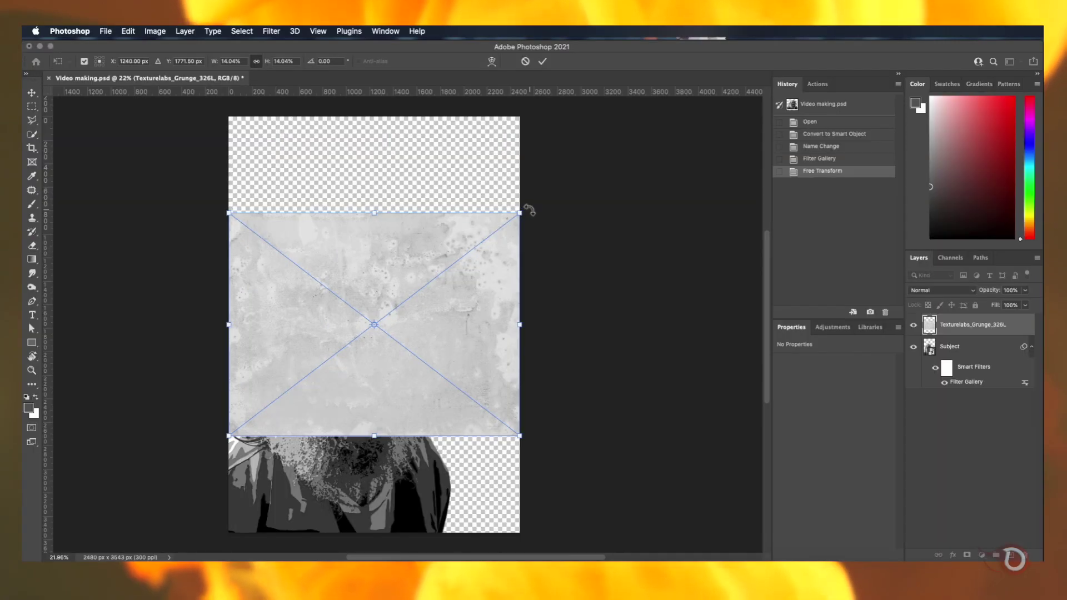
Rotate the placed grunge texture 90°, enlarge it to about 2768 × 3606 px to cover the canvas, and move its layer below Subject
{"action": "left_click_drag", "start_coordinate": [529, 209], "coordinate": [509, 488]}
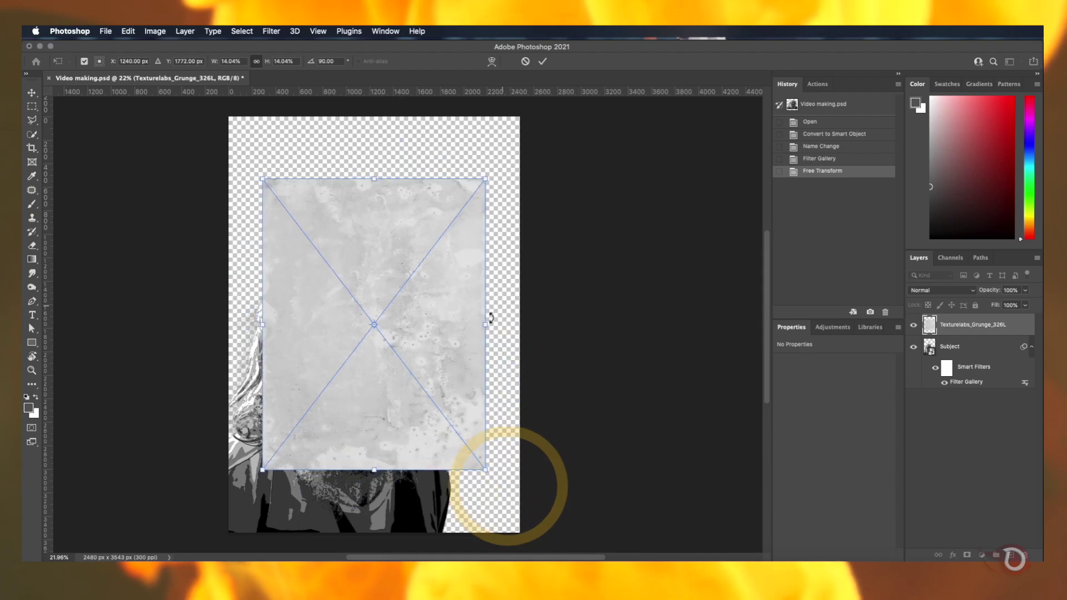
{"action": "left_click_drag", "start_coordinate": [483, 324], "coordinate": [536, 330]}
{"action": "left_click_drag", "start_coordinate": [985, 401], "coordinate": [989, 403]}
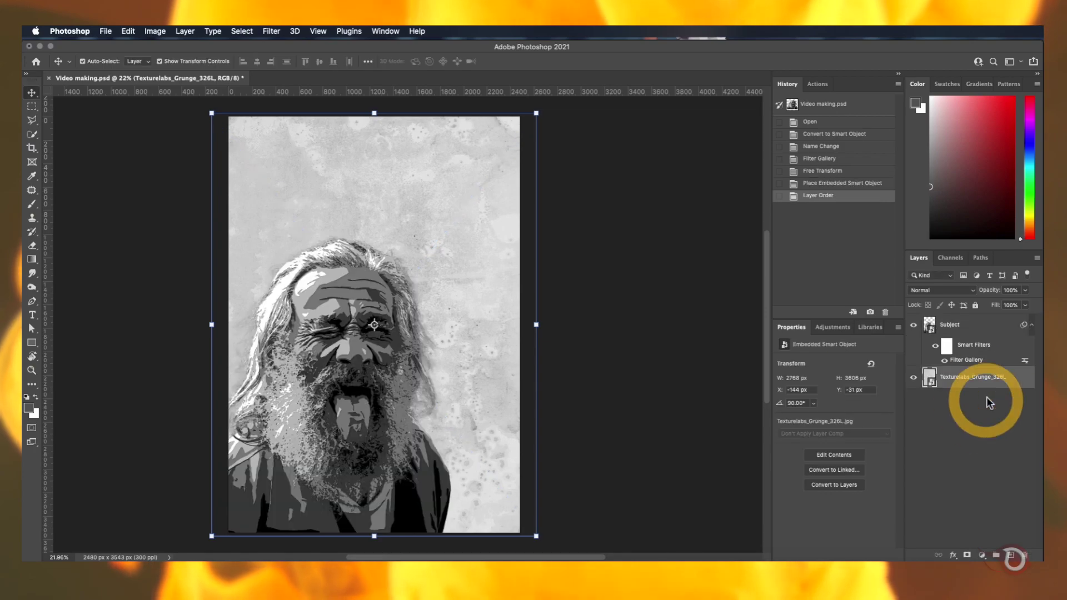
Duplicate the Texturelabs_Grunge_326L layer above Subject, set the copy to Multiply and clip it to the Subject layer
{"action": "key", "text": "ctrl+j"}
{"action": "left_click_drag", "start_coordinate": [969, 318], "coordinate": [988, 329]}
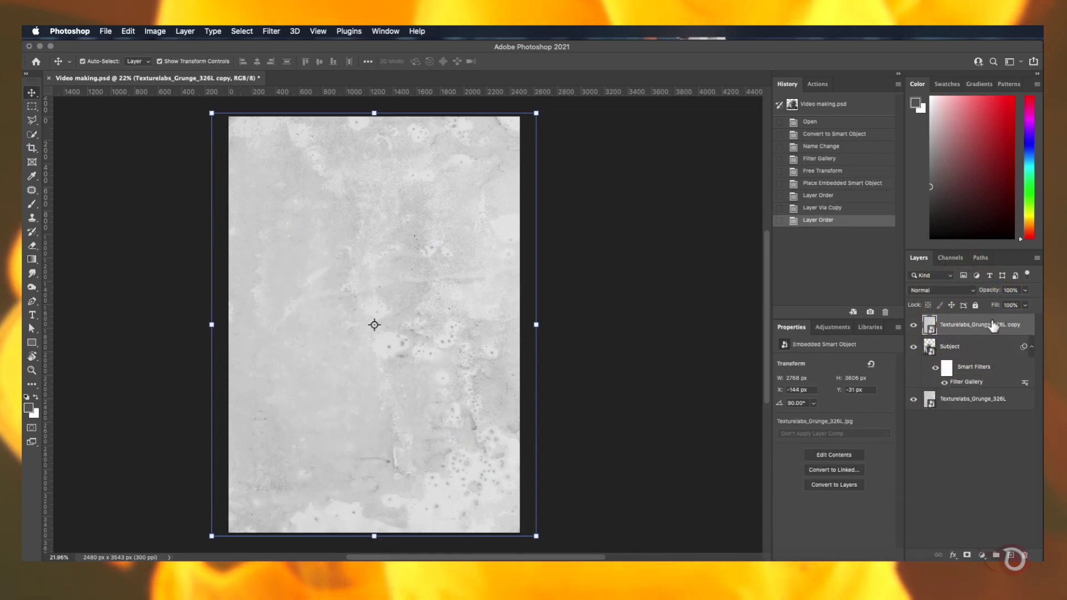
{"action": "left_click", "coordinate": [971, 289]}
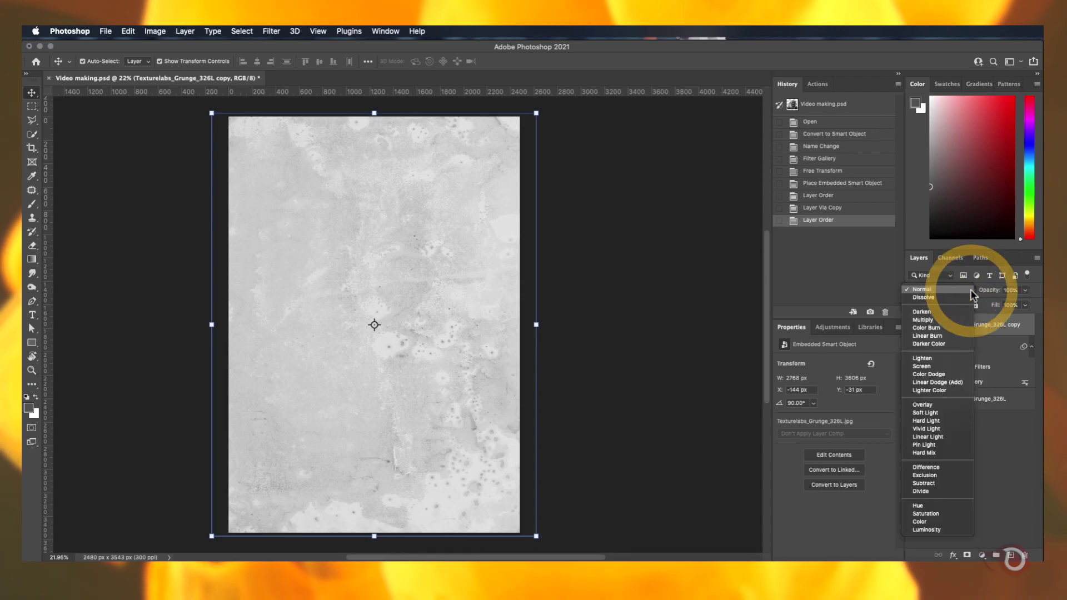
{"action": "left_click", "coordinate": [917, 317]}
{"action": "left_click", "coordinate": [930, 336], "text": "alt"}
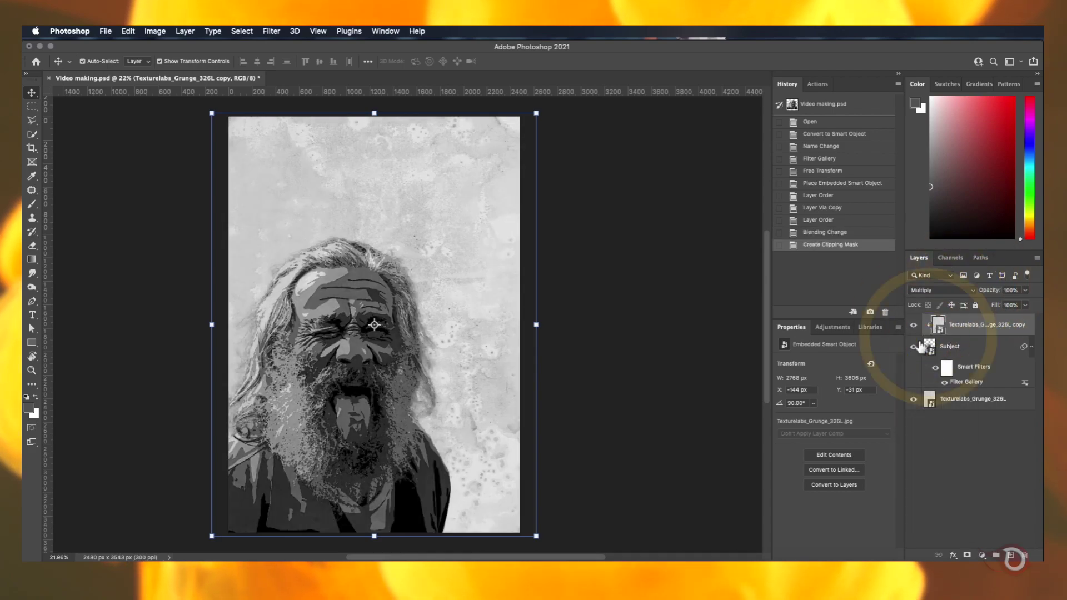
{"action": "scroll", "coordinate": [283, 328], "scroll_direction": "up", "scroll_amount": 5}
{"action": "scroll", "coordinate": [283, 327], "scroll_direction": "down", "scroll_amount": 5}
Place the Texturelabs_Grunge_321L texture on top, rotate it 90°, enlarge it to cover the canvas and set it to Multiply
{"action": "left_click", "coordinate": [961, 557]}
{"action": "left_click_drag", "start_coordinate": [983, 336], "coordinate": [373, 324]}
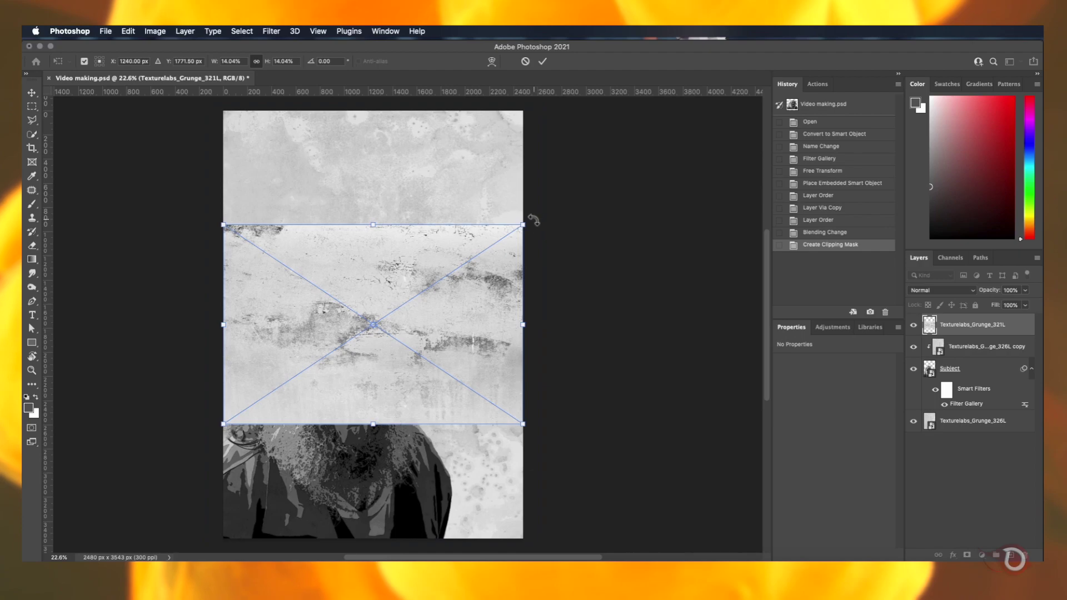
{"action": "left_click_drag", "start_coordinate": [533, 221], "coordinate": [462, 471]}
{"action": "left_click_drag", "start_coordinate": [471, 325], "coordinate": [527, 324]}
{"action": "left_click", "coordinate": [944, 290]}
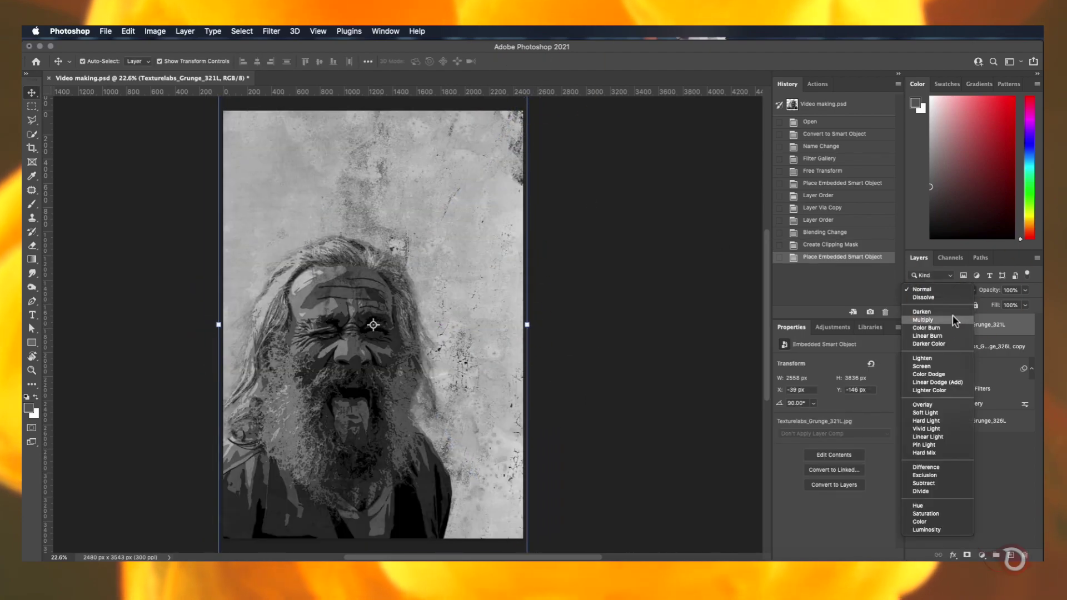
{"action": "left_click", "coordinate": [953, 320]}
{"action": "key", "text": "super+plus"}
{"action": "key", "text": "super+plus"}
Place the Texturelabs_Grunge_174L texture on top, rotate it -90°, scale it to the canvas width of 2480 px and set it to Multiply
{"action": "left_click", "coordinate": [967, 558]}
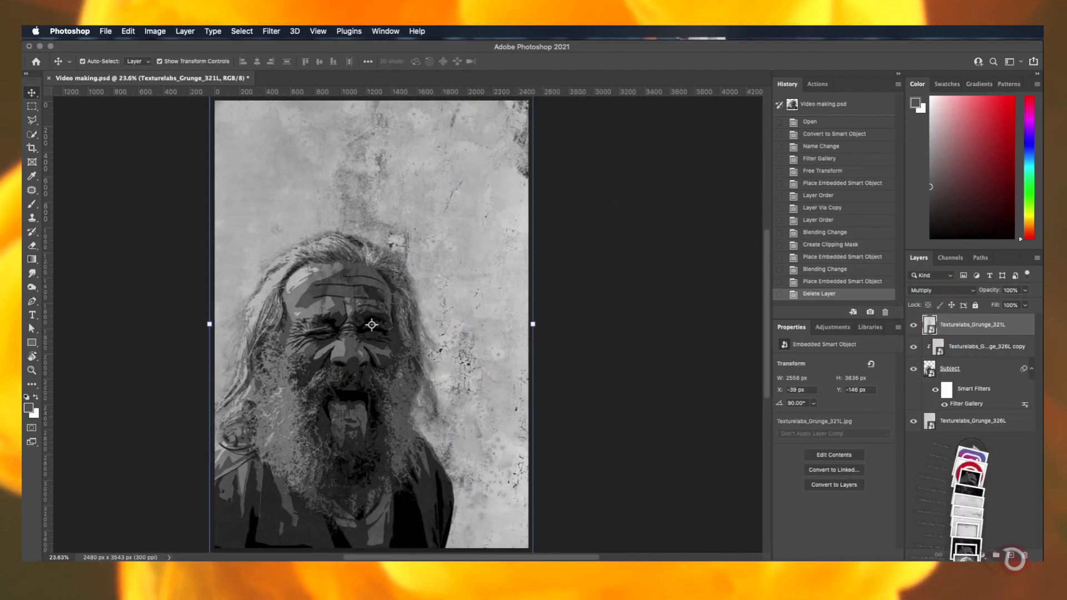
{"action": "left_click_drag", "start_coordinate": [969, 389], "coordinate": [480, 488]}
{"action": "right_click", "coordinate": [341, 223]}
{"action": "left_click", "coordinate": [405, 426]}
{"action": "left_click_drag", "start_coordinate": [485, 170], "coordinate": [257, 475]}
{"action": "left_click_drag", "start_coordinate": [475, 324], "coordinate": [528, 332]}
{"action": "left_click", "coordinate": [969, 290]}
{"action": "left_click", "coordinate": [969, 290]}
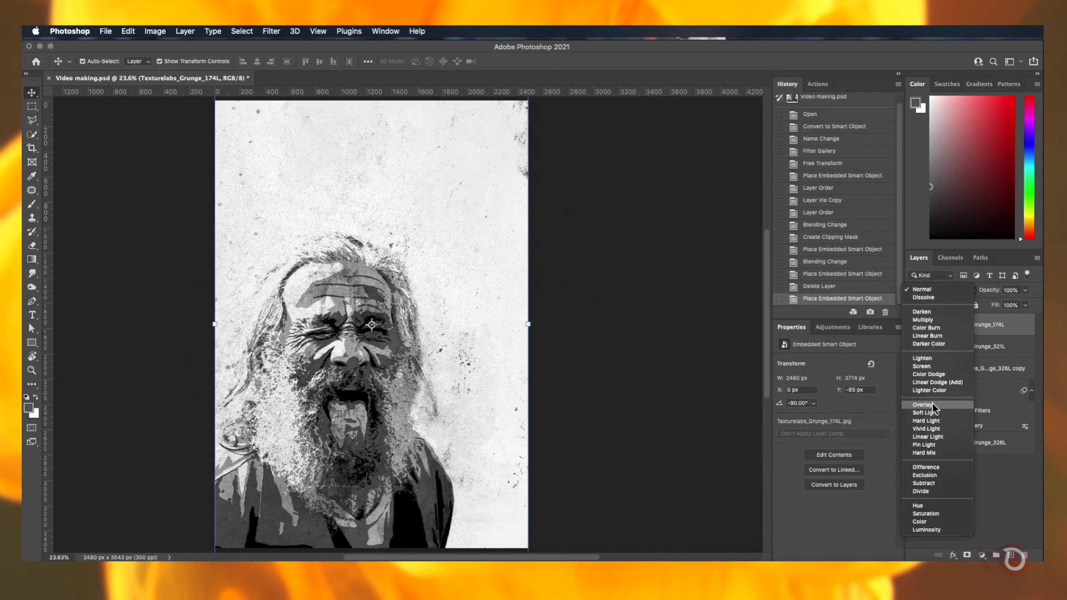
{"action": "left_click", "coordinate": [922, 320]}
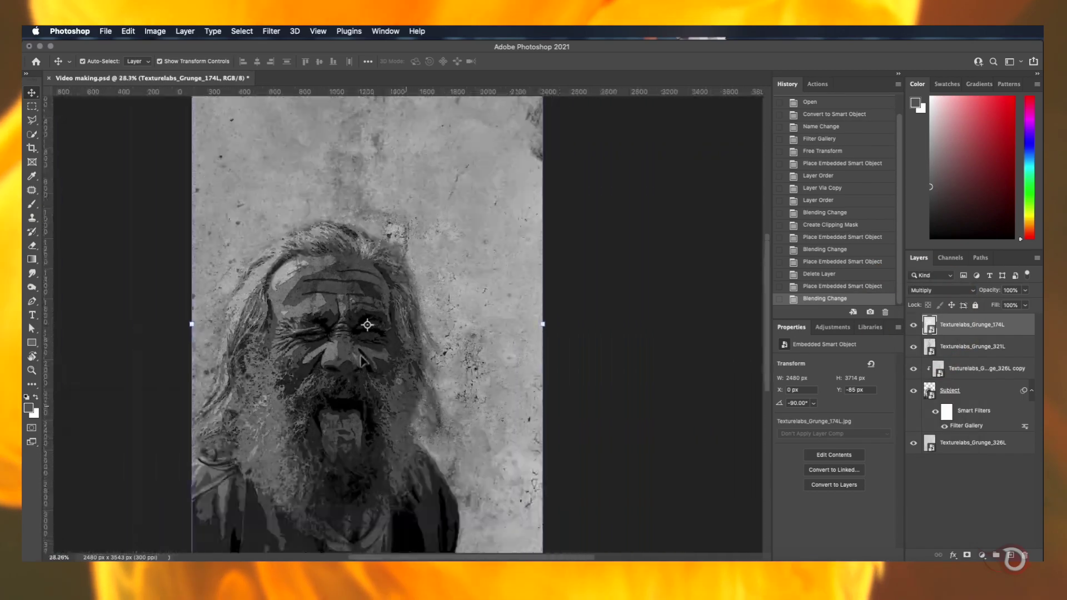
Add a Levels adjustment layer above all textures and lower its white input level to brighten the poster
{"action": "left_click", "coordinate": [982, 555]}
{"action": "left_click", "coordinate": [1003, 382]}
{"action": "left_click_drag", "start_coordinate": [888, 440], "coordinate": [864, 441]}
Add a second Levels adjustment directly above Subject, clipped to it, and fine-tune its white input level
{"action": "left_click", "coordinate": [984, 412]}
{"action": "left_click", "coordinate": [982, 555]}
{"action": "left_click", "coordinate": [1004, 382]}
{"action": "left_click", "coordinate": [975, 325]}
{"action": "left_click", "coordinate": [984, 412]}
{"action": "left_click_drag", "start_coordinate": [864, 442], "coordinate": [867, 443]}
{"action": "left_click", "coordinate": [975, 328]}
{"action": "scroll", "coordinate": [408, 366], "scroll_direction": "up", "scroll_amount": 3}
Add a layer mask to the Subject layer and choose a black Soft Round brush at 800 px
{"action": "left_click", "coordinate": [970, 434]}
{"action": "left_click", "coordinate": [967, 555]}
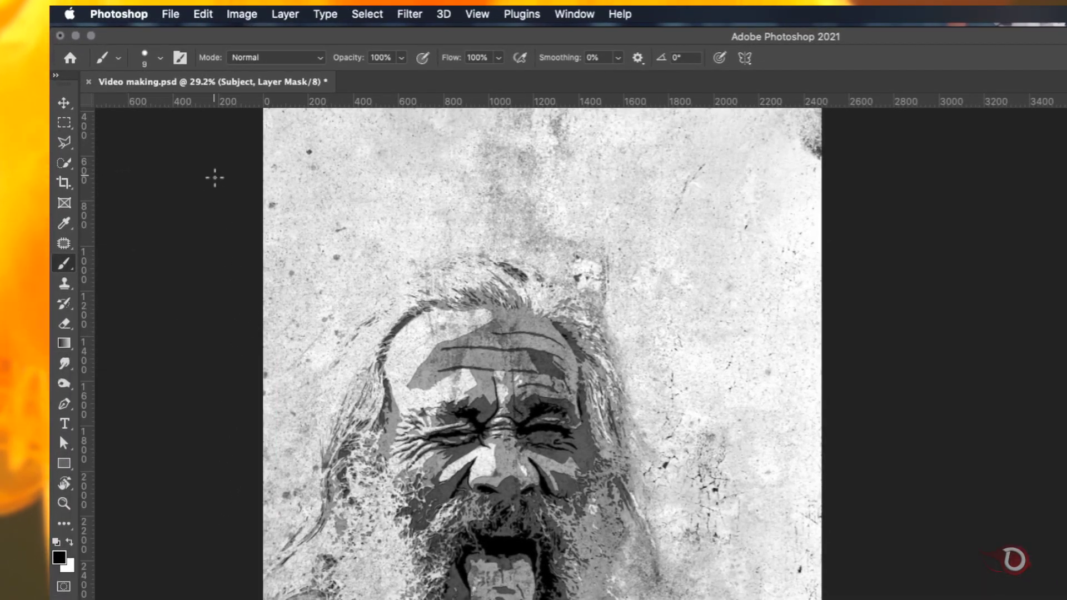
{"action": "right_click", "coordinate": [257, 255]}
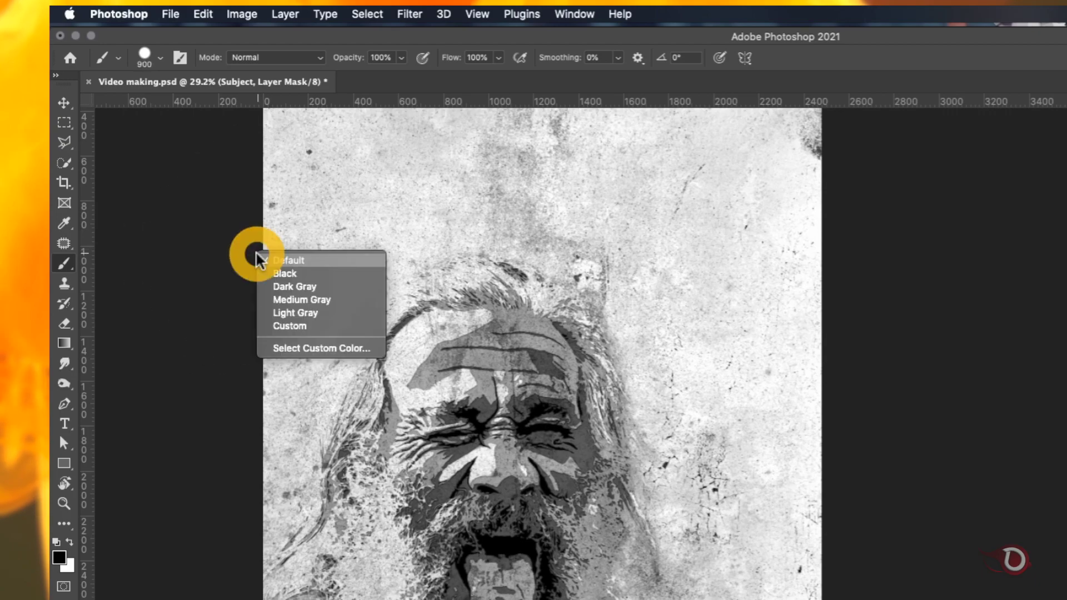
{"action": "left_click", "coordinate": [233, 259]}
{"action": "left_click", "coordinate": [160, 58]}
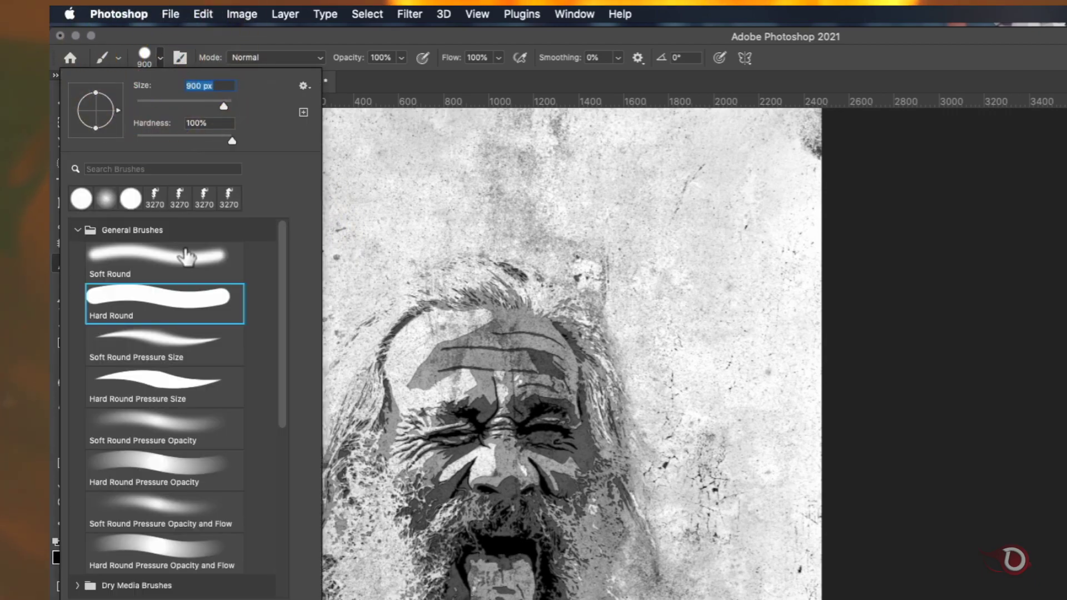
{"action": "key", "text": "Return"}
{"action": "key", "text": "["}
Mask out the Subject beside the face with the 800 px brush, and along the shoulder with a 300 px brush
{"action": "left_click", "coordinate": [709, 323]}
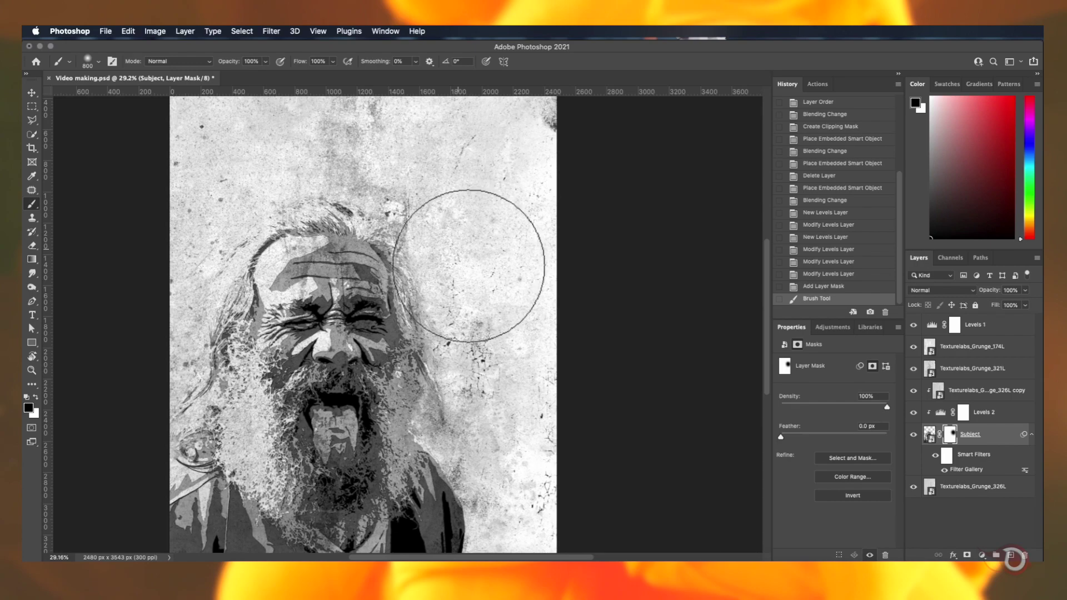
{"action": "mouse_move", "coordinate": [469, 266]}
{"action": "left_mouse_down"}
{"action": "mouse_move", "coordinate": [486, 378]}
{"action": "mouse_move", "coordinate": [508, 374]}
{"action": "left_mouse_up"}
{"action": "key", "text": "["}
{"action": "key", "text": "["}
{"action": "key", "text": "["}
{"action": "key", "text": "["}
{"action": "key", "text": "["}
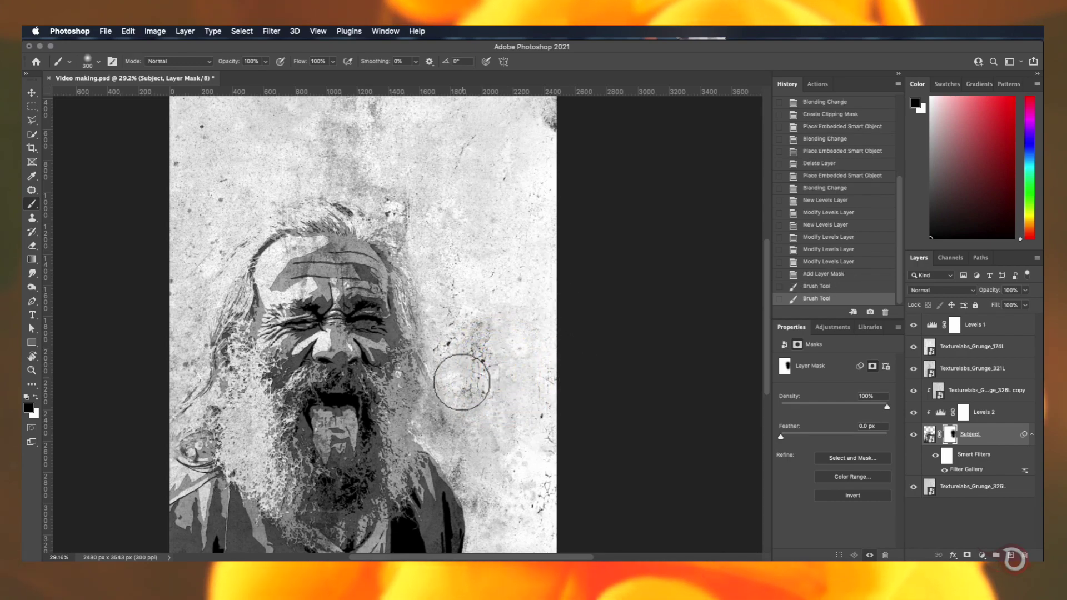
{"action": "left_click", "coordinate": [458, 405]}
{"action": "mouse_move", "coordinate": [461, 413]}
{"action": "left_mouse_down"}
{"action": "mouse_move", "coordinate": [445, 444]}
{"action": "mouse_move", "coordinate": [426, 419]}
{"action": "mouse_move", "coordinate": [478, 535]}
{"action": "left_mouse_up"}
Fade the Subject's outline into the background above the head, along the outer hair and across the poster's bottom edge on its mask
{"action": "left_click_drag", "start_coordinate": [410, 219], "coordinate": [346, 219]}
{"action": "left_click_drag", "start_coordinate": [178, 368], "coordinate": [179, 439]}
{"action": "scroll", "coordinate": [255, 471], "scroll_direction": "down", "scroll_amount": 5}
{"action": "left_click_drag", "start_coordinate": [255, 472], "coordinate": [478, 422]}
{"action": "scroll", "coordinate": [410, 322], "scroll_direction": "up", "scroll_amount": 2}
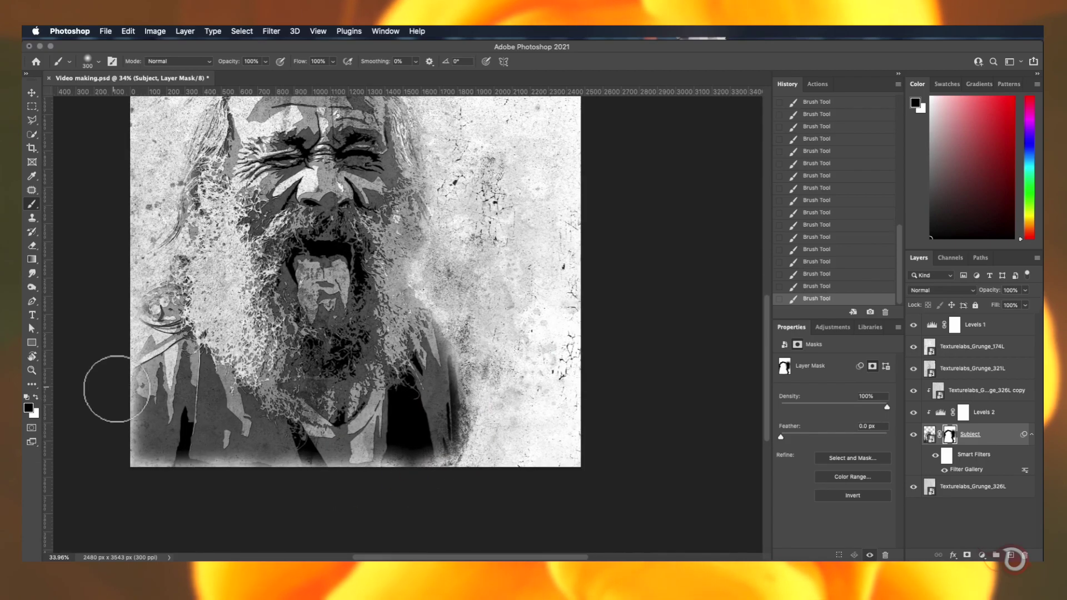
{"action": "left_click_drag", "start_coordinate": [107, 402], "coordinate": [133, 314]}
{"action": "scroll", "coordinate": [410, 327], "scroll_direction": "down", "scroll_amount": 4}
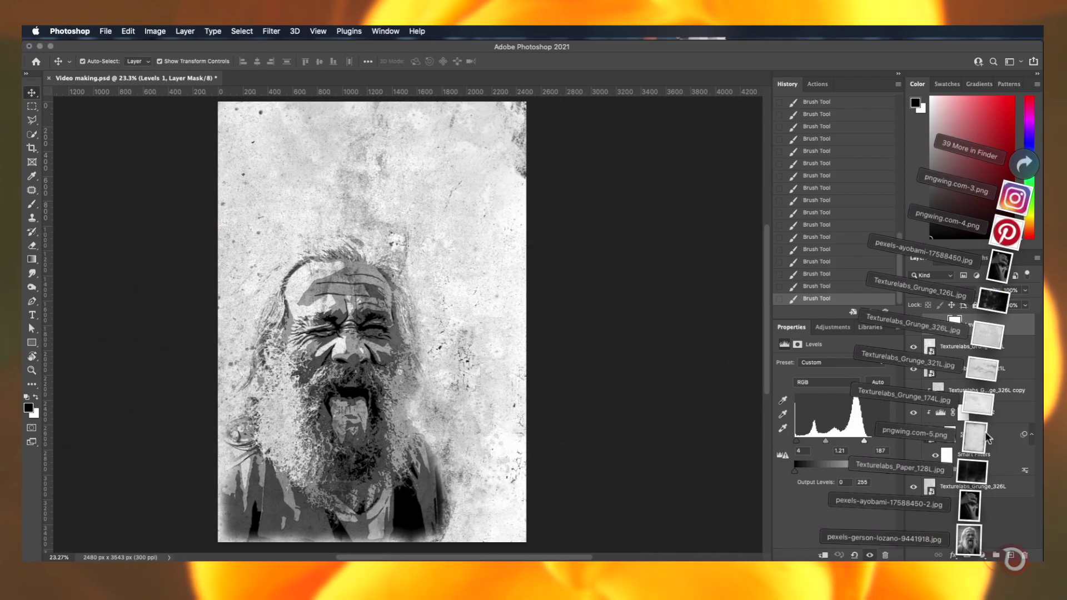
Place the Texturelabs_Paper_128L texture above Levels 1, scale it to 4752 × 3608 px and set it to Difference
{"action": "left_click_drag", "start_coordinate": [972, 470], "coordinate": [413, 300]}
{"action": "scroll", "coordinate": [410, 283], "scroll_direction": "down", "scroll_amount": 2}
{"action": "left_click_drag", "start_coordinate": [505, 340], "coordinate": [617, 339]}
{"action": "left_click_drag", "start_coordinate": [415, 333], "coordinate": [460, 333]}
{"action": "left_click", "coordinate": [542, 61]}
{"action": "left_click", "coordinate": [940, 290]}
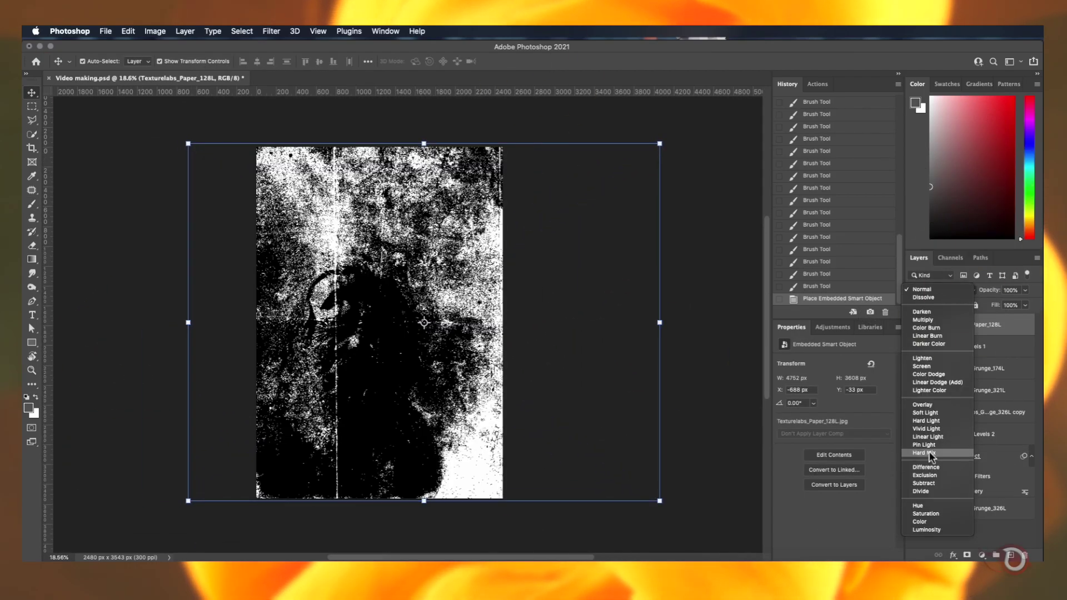
{"action": "left_click", "coordinate": [927, 465]}
Enlarge the Texturelabs_Paper_128L texture to 5605 × 4416 px, rotate it -4.01° and reposition it so its creases cross the portrait
{"action": "left_click_drag", "start_coordinate": [590, 329], "coordinate": [570, 330]}
{"action": "left_click", "coordinate": [923, 290]}
{"action": "left_click", "coordinate": [721, 286]}
{"action": "scroll", "coordinate": [434, 323], "scroll_direction": "down", "scroll_amount": 3}
{"action": "left_click_drag", "start_coordinate": [434, 322], "coordinate": [484, 321]}
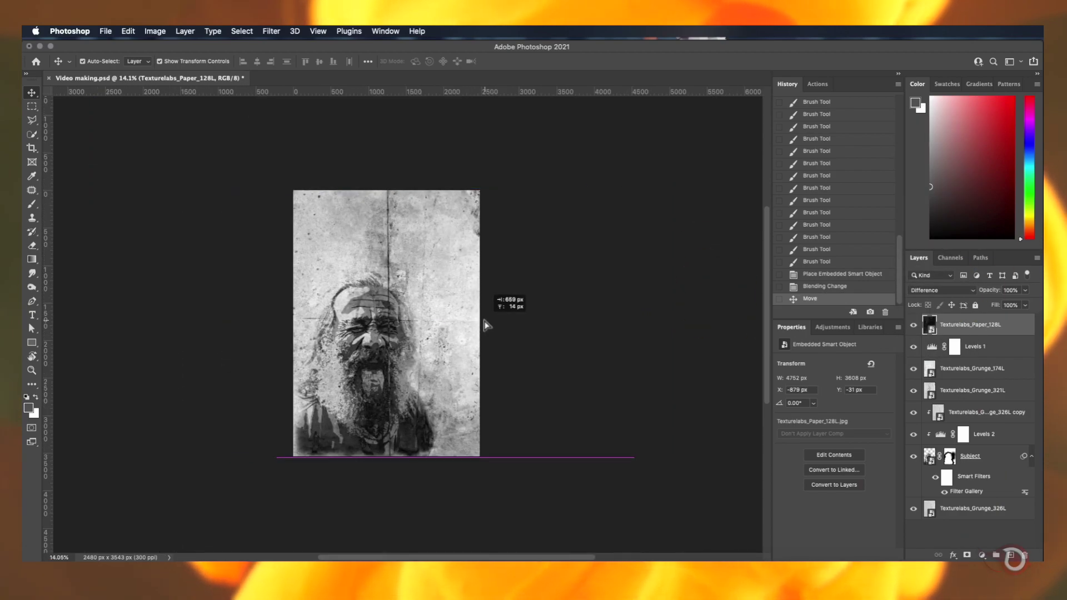
{"action": "left_click_drag", "start_coordinate": [635, 458], "coordinate": [644, 465]}
{"action": "left_click_drag", "start_coordinate": [449, 338], "coordinate": [458, 338]}
{"action": "mouse_move", "coordinate": [660, 177]}
{"action": "left_mouse_down"}
{"action": "mouse_move", "coordinate": [641, 159]}
{"action": "mouse_move", "coordinate": [644, 171]}
{"action": "left_mouse_up"}
{"action": "left_click_drag", "start_coordinate": [612, 300], "coordinate": [649, 314]}
{"action": "mouse_move", "coordinate": [424, 274]}
{"action": "left_mouse_down"}
{"action": "mouse_move", "coordinate": [400, 273]}
{"action": "mouse_move", "coordinate": [445, 278]}
{"action": "left_mouse_up"}
{"action": "key", "text": "Return"}
{"action": "scroll", "coordinate": [693, 300], "scroll_direction": "up", "scroll_amount": 5}
{"action": "scroll", "coordinate": [693, 300], "scroll_direction": "up", "scroll_amount": 3}
{"action": "scroll", "coordinate": [642, 307], "scroll_direction": "down", "scroll_amount": 3}
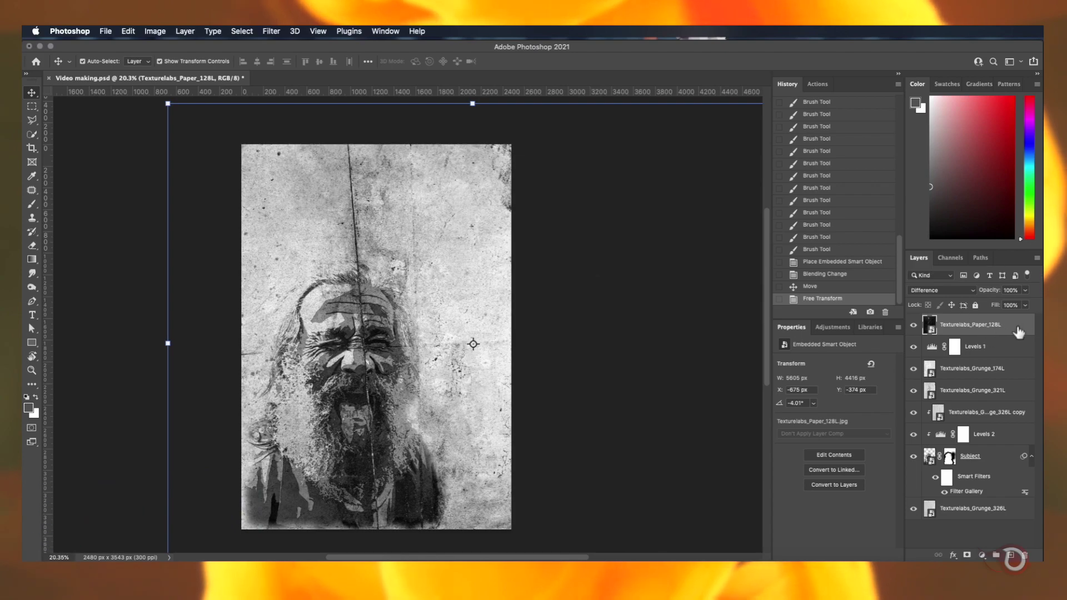
Duplicate the Texturelabs_Paper_128L layer and set the copy's blend mode to Normal
{"action": "key", "text": "super+j"}
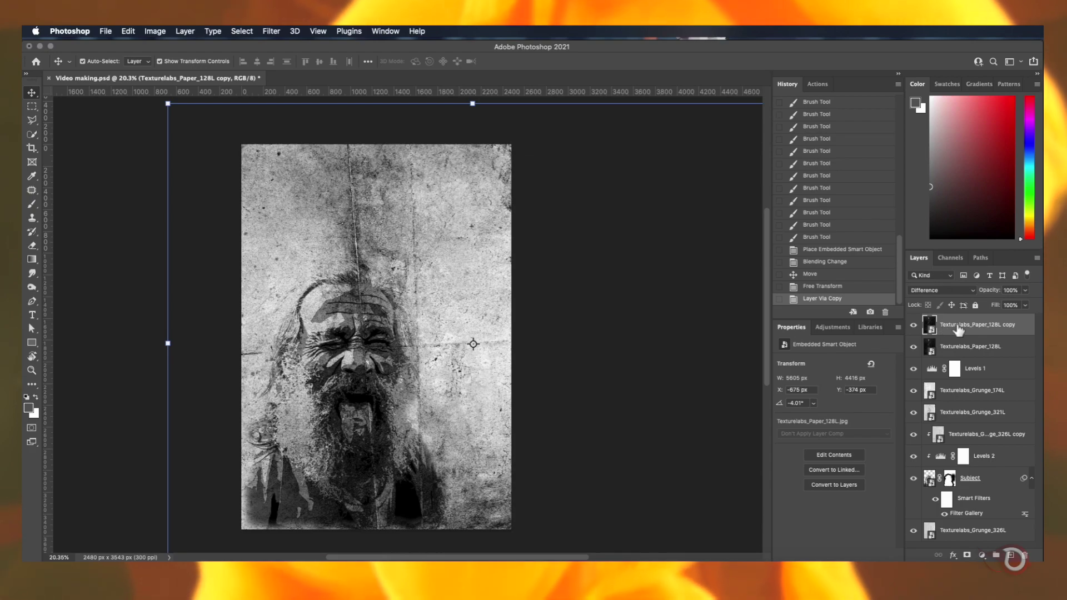
{"action": "left_click", "coordinate": [941, 290]}
{"action": "left_click", "coordinate": [925, 114]}
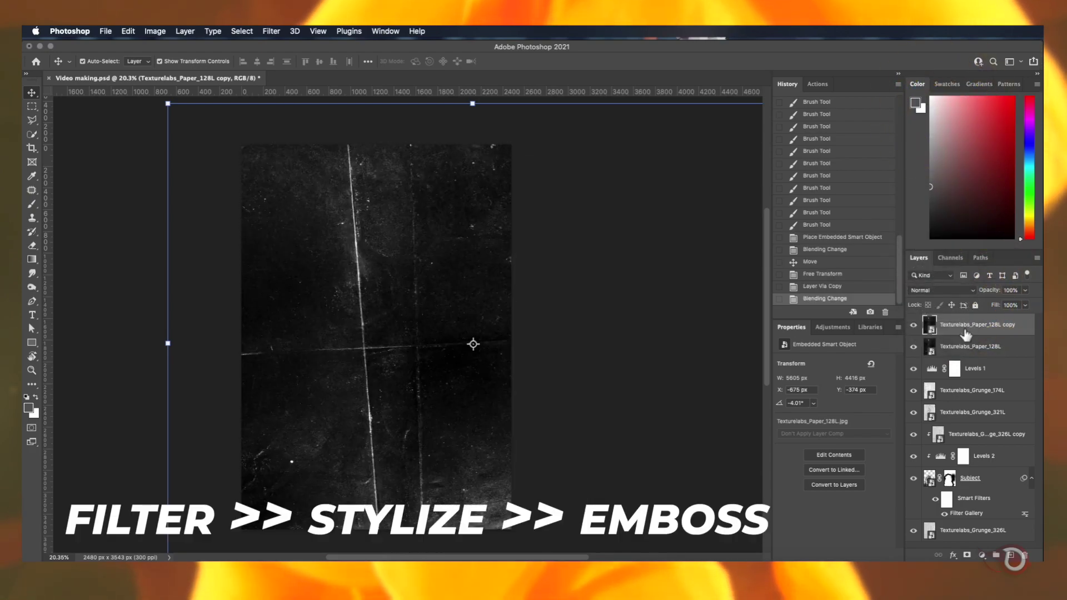
Apply an Emboss filter to the Texturelabs_Paper_128L copy with angle 145°, height 6 pixels and amount 200%
{"action": "left_click", "coordinate": [132, 21]}
{"action": "mouse_move", "coordinate": [148, 356]}
{"action": "left_click", "coordinate": [410, 373]}
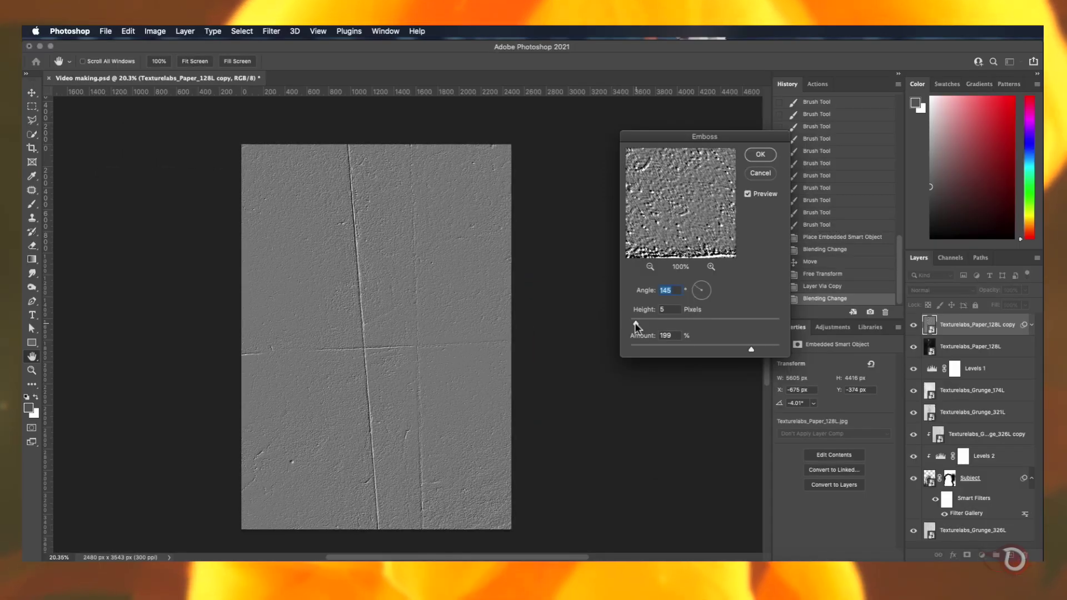
{"action": "left_click", "coordinate": [637, 324]}
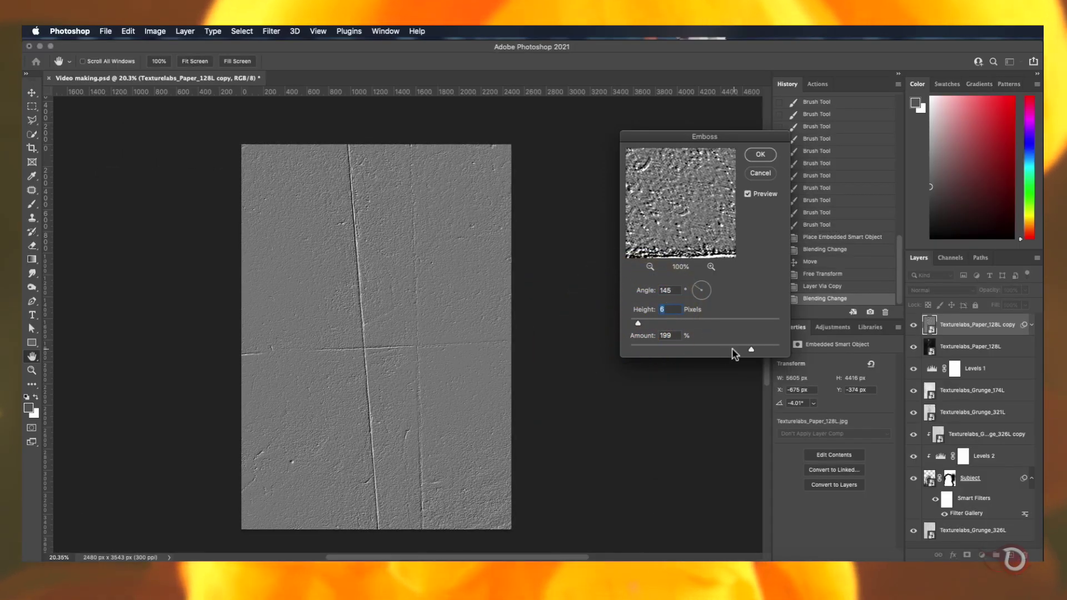
{"action": "left_click_drag", "start_coordinate": [752, 350], "coordinate": [749, 350]}
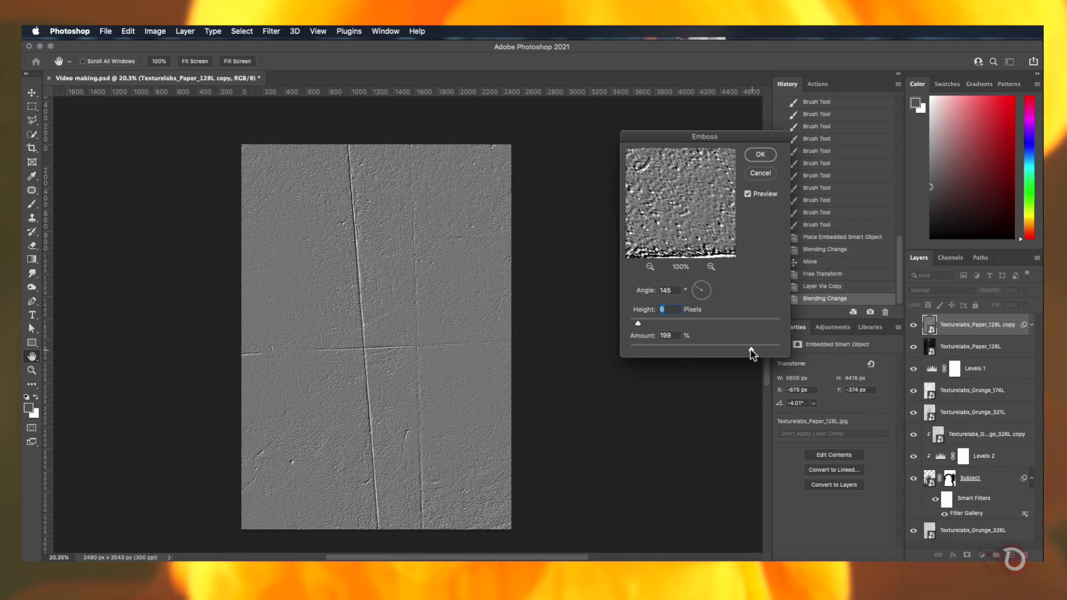
{"action": "left_click", "coordinate": [751, 350]}
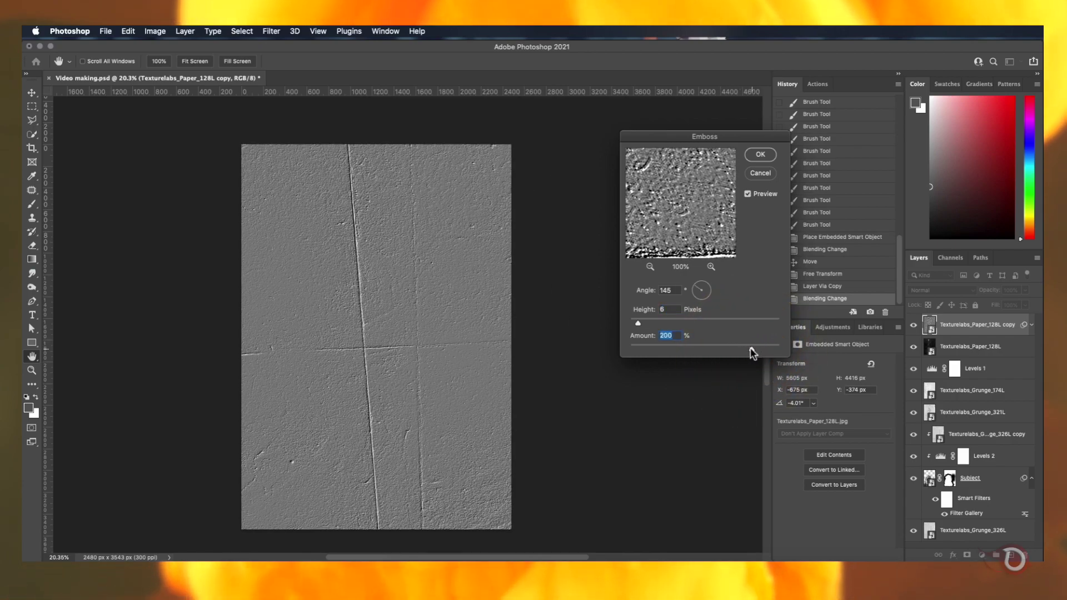
{"action": "left_click", "coordinate": [760, 155]}
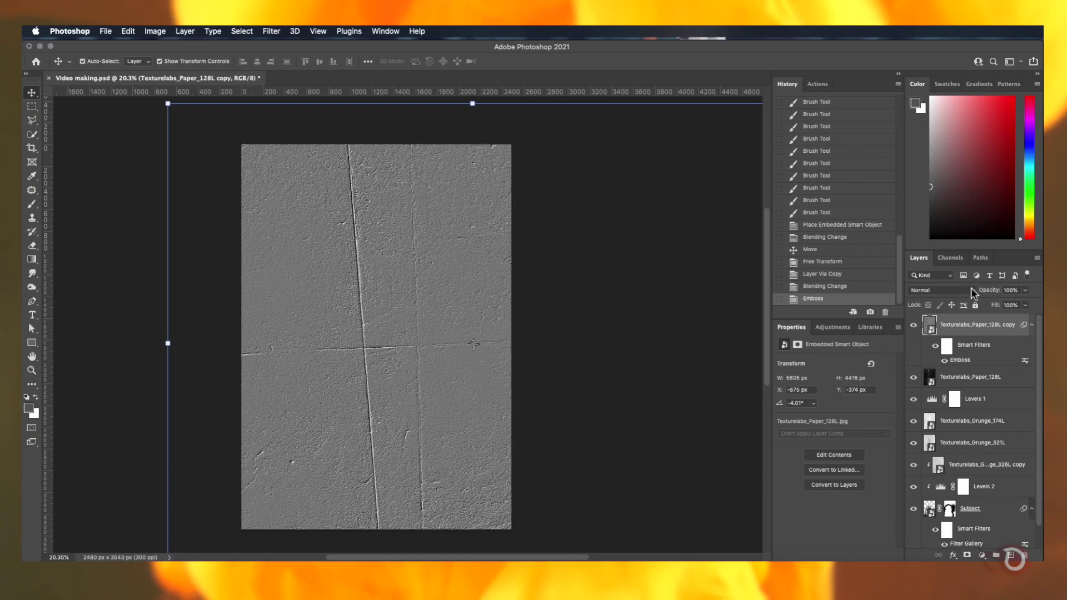
Set the embossed Texturelabs_Paper_128L copy to Overlay and inspect the crease relief over the portrait
{"action": "left_click", "coordinate": [971, 288]}
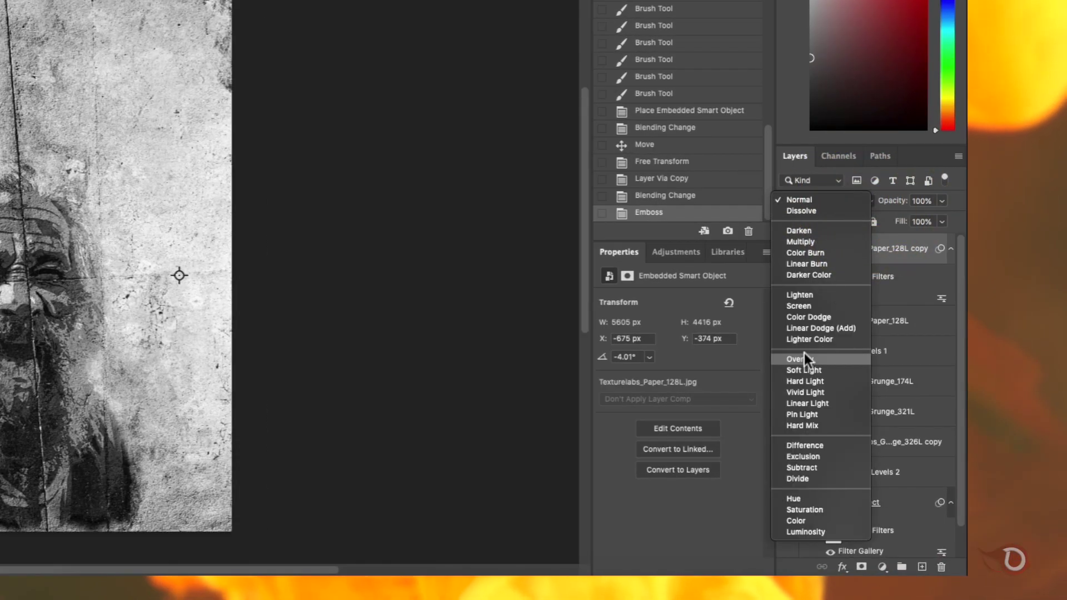
{"action": "left_click", "coordinate": [804, 354]}
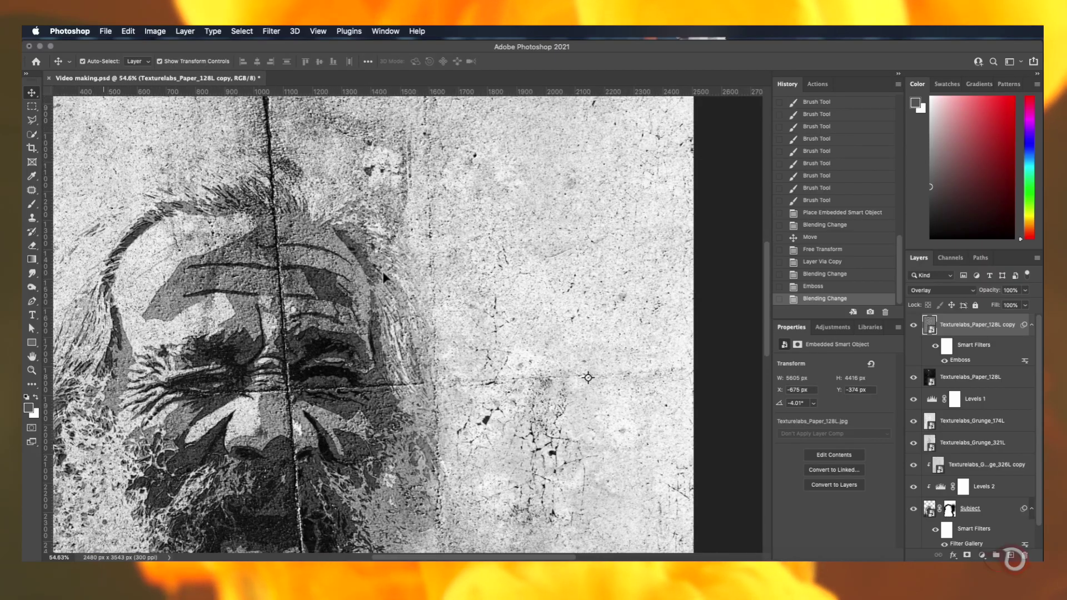
{"action": "scroll", "coordinate": [382, 271], "scroll_direction": "down", "scroll_amount": 6}
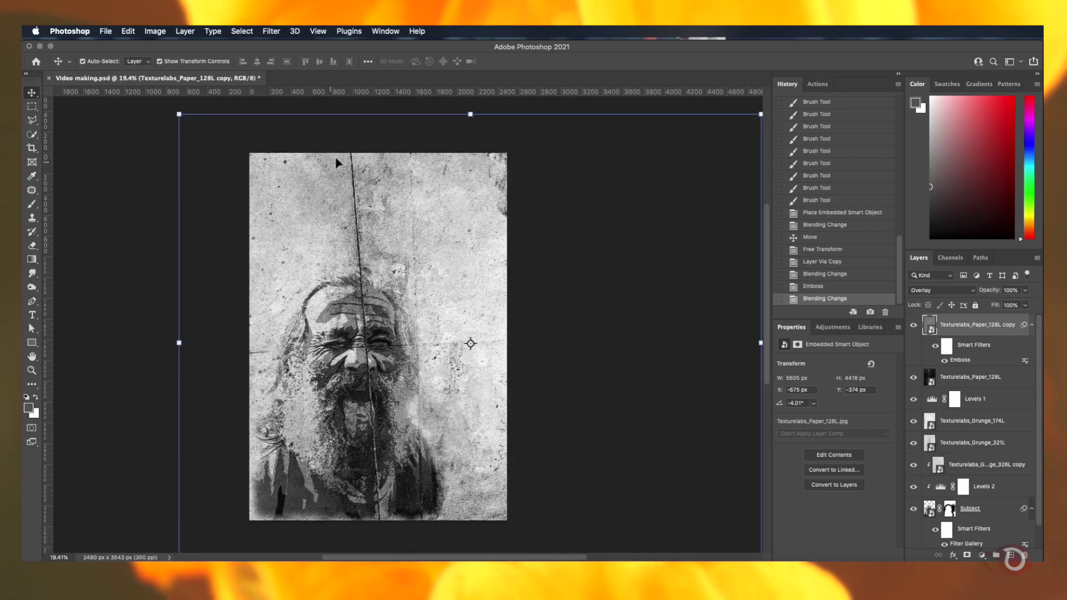
{"action": "scroll", "coordinate": [417, 321], "scroll_direction": "up", "scroll_amount": 5}
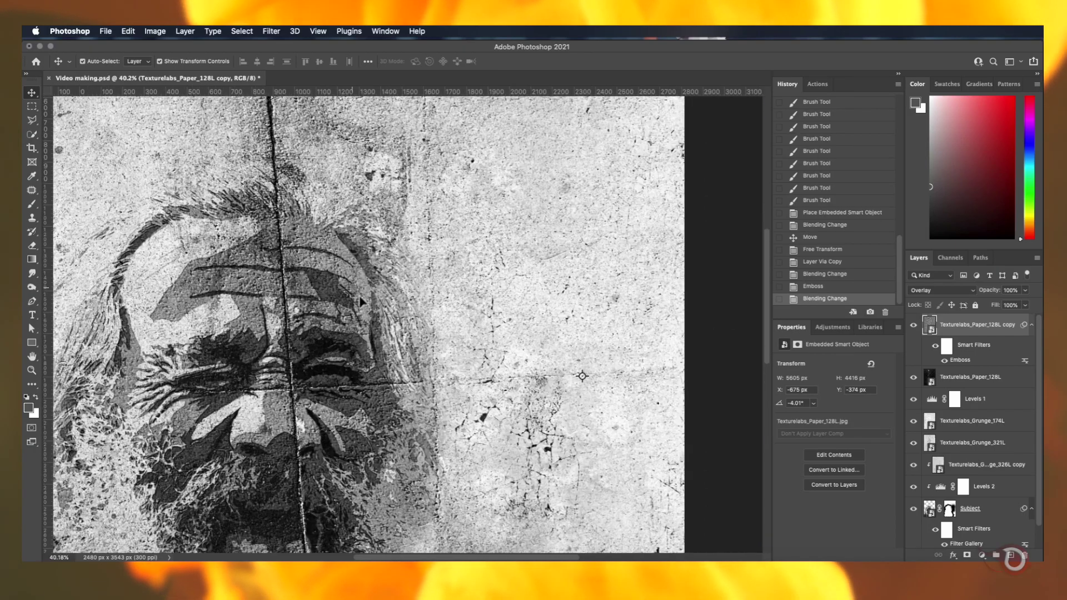
{"action": "scroll", "coordinate": [451, 285], "scroll_direction": "down", "scroll_amount": 4}
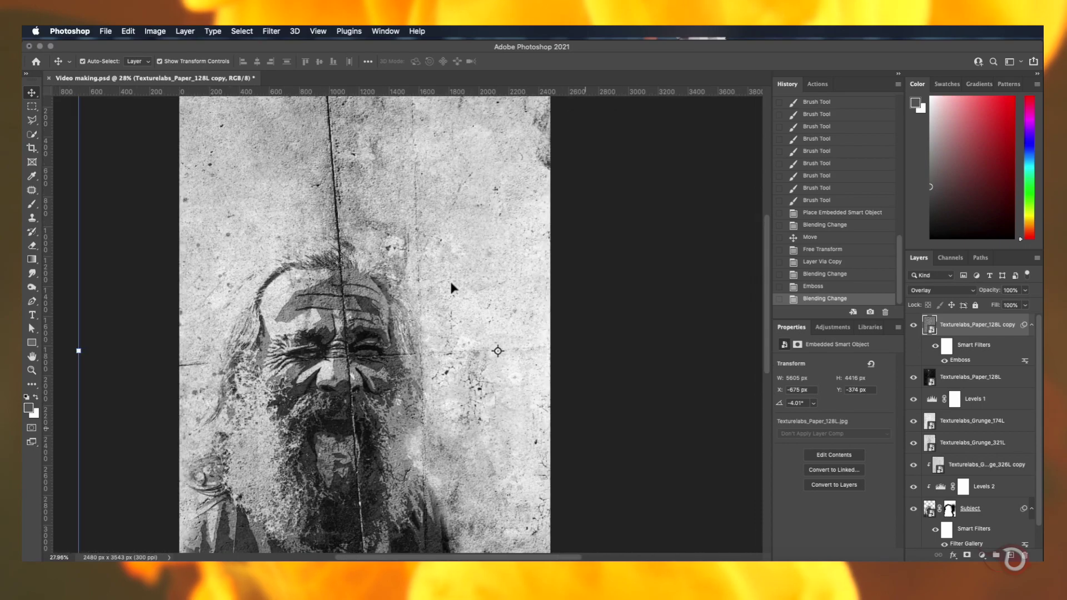
{"action": "scroll", "coordinate": [451, 284], "scroll_direction": "down", "scroll_amount": 2}
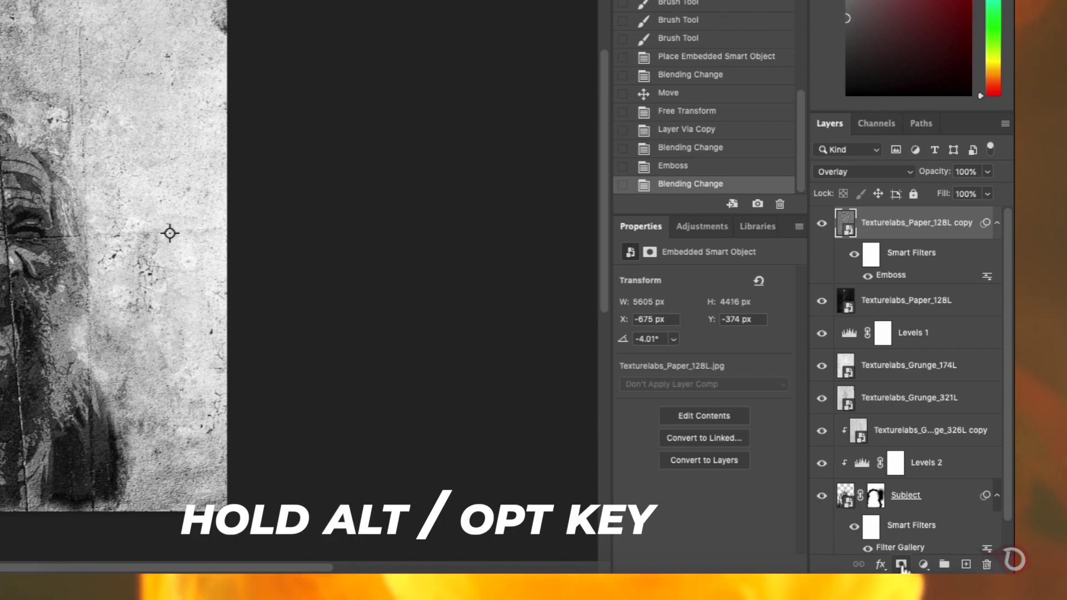
Add a black mask to the embossed copy and paint white along the main vertical and horizontal creases with a soft brush
{"action": "left_click", "coordinate": [902, 565], "text": "alt"}
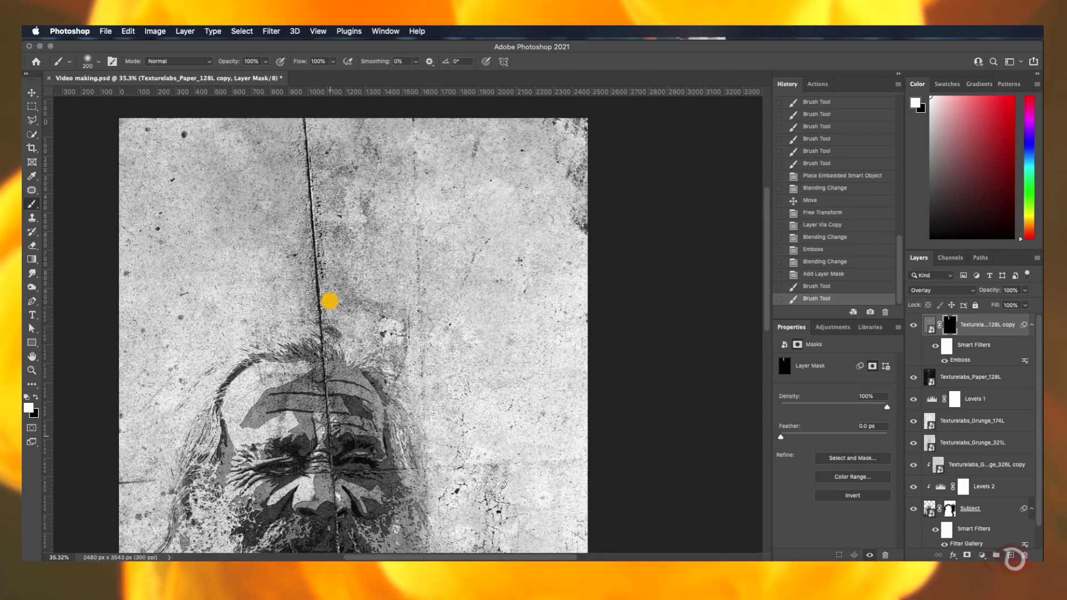
{"action": "scroll", "coordinate": [330, 301], "scroll_direction": "down", "scroll_amount": 10}
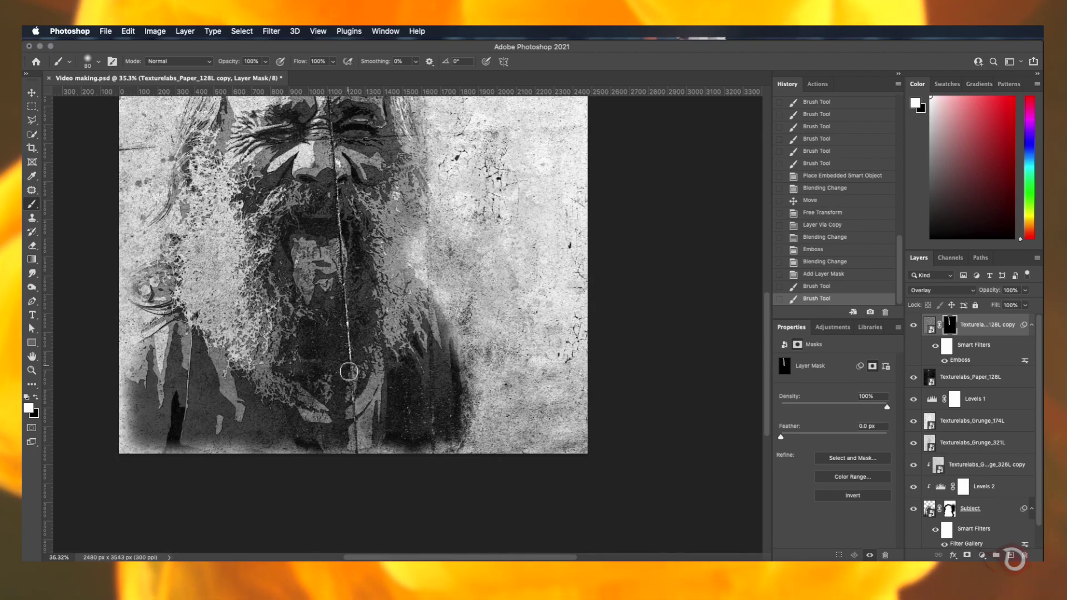
{"action": "scroll", "coordinate": [399, 505], "scroll_direction": "up", "scroll_amount": 5}
{"action": "left_click_drag", "start_coordinate": [337, 321], "coordinate": [417, 318]}
{"action": "scroll", "coordinate": [631, 317], "scroll_direction": "up", "scroll_amount": 2}
{"action": "scroll", "coordinate": [632, 317], "scroll_direction": "down", "scroll_amount": 2}
{"action": "scroll", "coordinate": [491, 289], "scroll_direction": "up", "scroll_amount": 4}
Reveal the emboss along the fainter second vertical crease by painting white on the copy's mask
{"action": "mouse_move", "coordinate": [417, 219]}
{"action": "left_mouse_down"}
{"action": "mouse_move", "coordinate": [417, 389]}
{"action": "mouse_move", "coordinate": [426, 411]}
{"action": "left_mouse_up"}
{"action": "scroll", "coordinate": [428, 409], "scroll_direction": "down", "scroll_amount": 11}
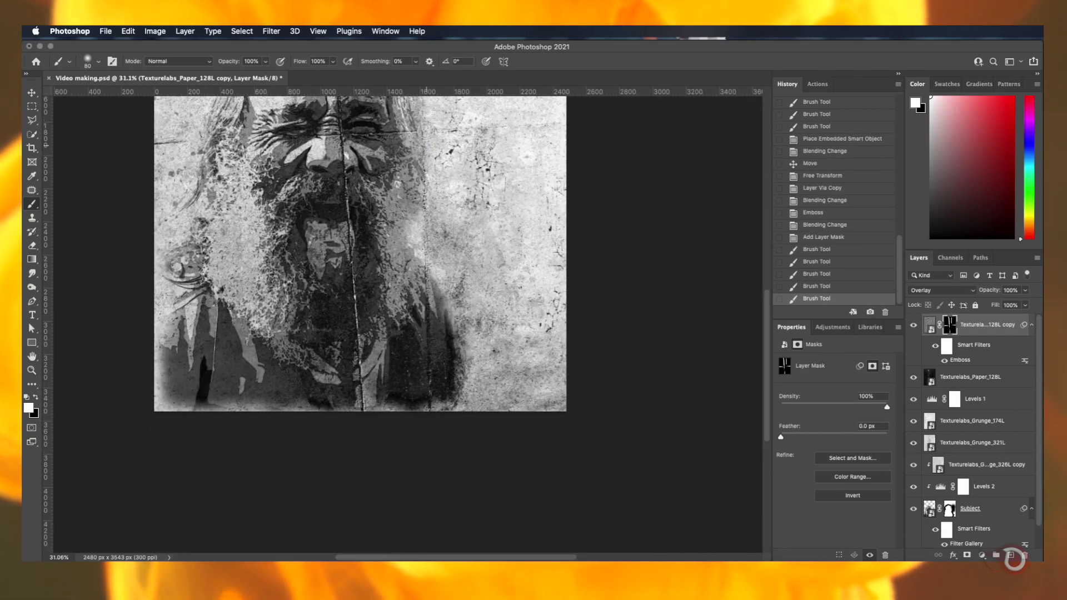
{"action": "left_click_drag", "start_coordinate": [425, 143], "coordinate": [424, 250]}
{"action": "scroll", "coordinate": [424, 250], "scroll_direction": "up", "scroll_amount": 3}
{"action": "scroll", "coordinate": [461, 298], "scroll_direction": "down", "scroll_amount": 4}
{"action": "scroll", "coordinate": [350, 374], "scroll_direction": "up", "scroll_amount": 3}
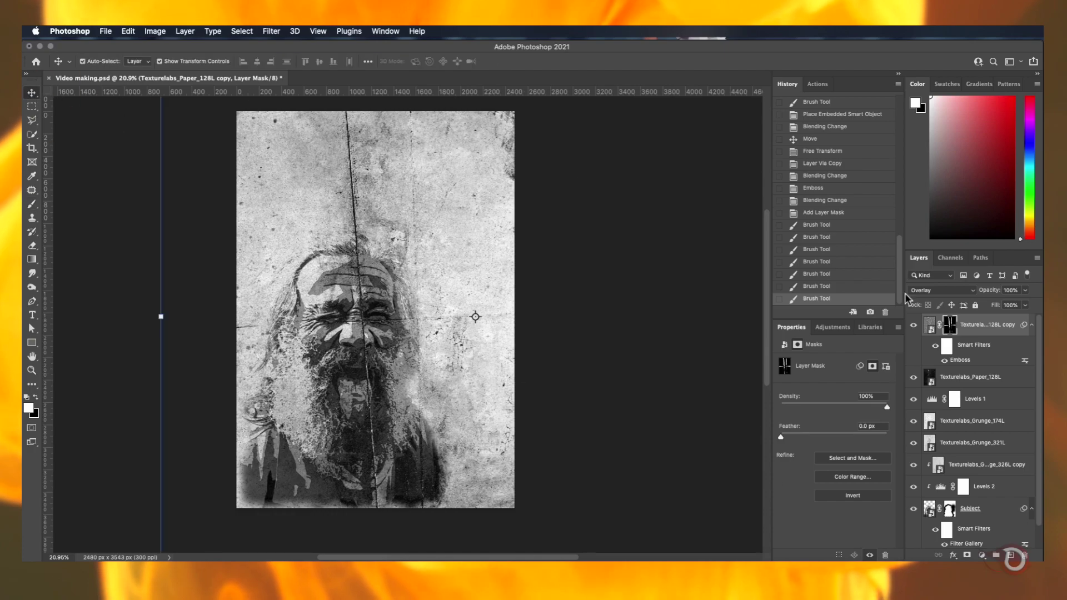
Place the Texturelabs_Grunge_126L texture on top, rotate it 90°, scale it to 3341 × 5004 px and set it to Difference
{"action": "left_click", "coordinate": [967, 558]}
{"action": "left_click_drag", "start_coordinate": [997, 300], "coordinate": [550, 306]}
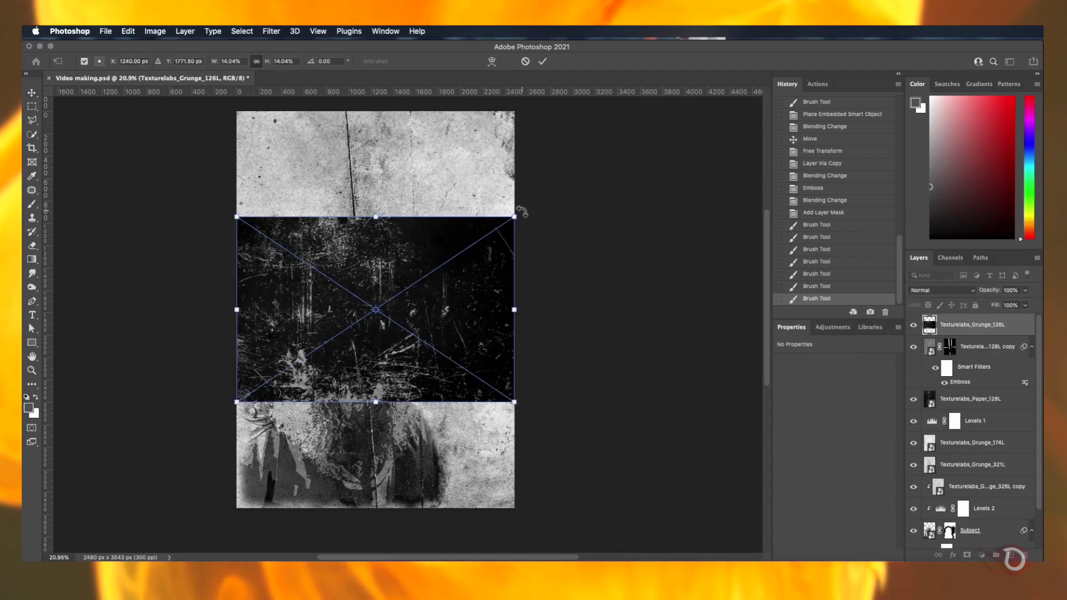
{"action": "left_click_drag", "start_coordinate": [522, 212], "coordinate": [474, 456]}
{"action": "left_click_drag", "start_coordinate": [469, 310], "coordinate": [568, 311]}
{"action": "left_click", "coordinate": [543, 61]}
{"action": "left_click", "coordinate": [941, 290]}
{"action": "left_click", "coordinate": [926, 466]}
Reposition the Texturelabs_Grunge_126L texture to X -675 px and Y -668 px
{"action": "left_click_drag", "start_coordinate": [545, 317], "coordinate": [517, 324]}
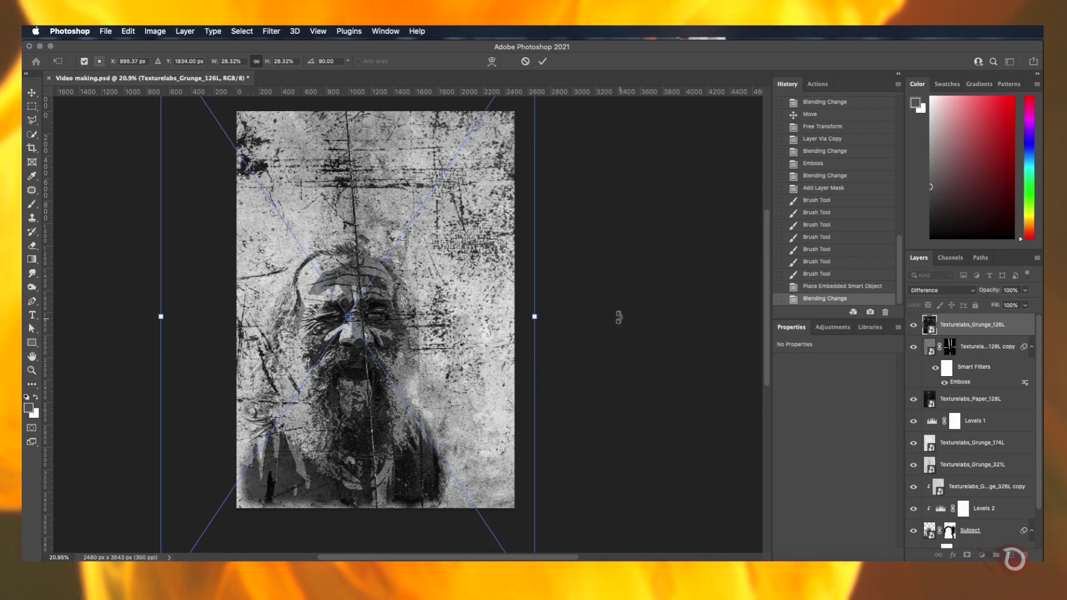
{"action": "scroll", "coordinate": [616, 315], "scroll_direction": "down", "scroll_amount": 3}
{"action": "key", "text": "Return"}
{"action": "left_click", "coordinate": [593, 319]}
{"action": "scroll", "coordinate": [493, 409], "scroll_direction": "up", "scroll_amount": 3}
{"action": "scroll", "coordinate": [938, 512], "scroll_direction": "down", "scroll_amount": 3}
Lower the opacity of Grunge_326L copy, Grunge_321L, Grunge_174L, Paper_128L and Grunge_126L to 50% each
{"action": "left_click", "coordinate": [967, 439]}
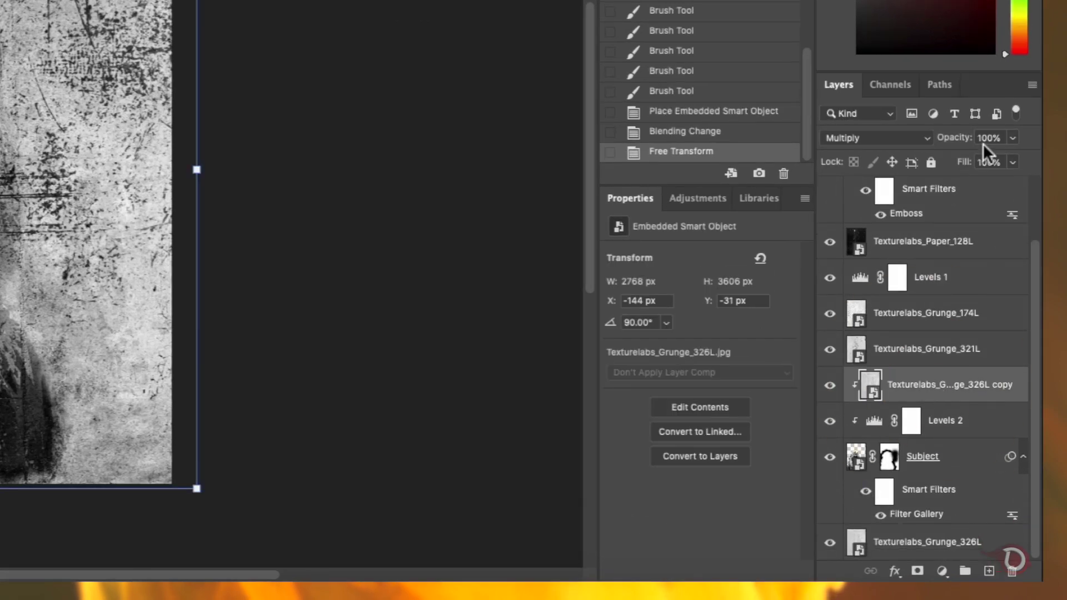
{"action": "key", "text": "5"}
{"action": "left_click", "coordinate": [939, 349]}
{"action": "key", "text": "5"}
{"action": "left_click", "coordinate": [934, 313]}
{"action": "key", "text": "5"}
{"action": "left_click", "coordinate": [914, 244]}
{"action": "key", "text": "5"}
{"action": "scroll", "coordinate": [922, 239], "scroll_direction": "up", "scroll_amount": 3}
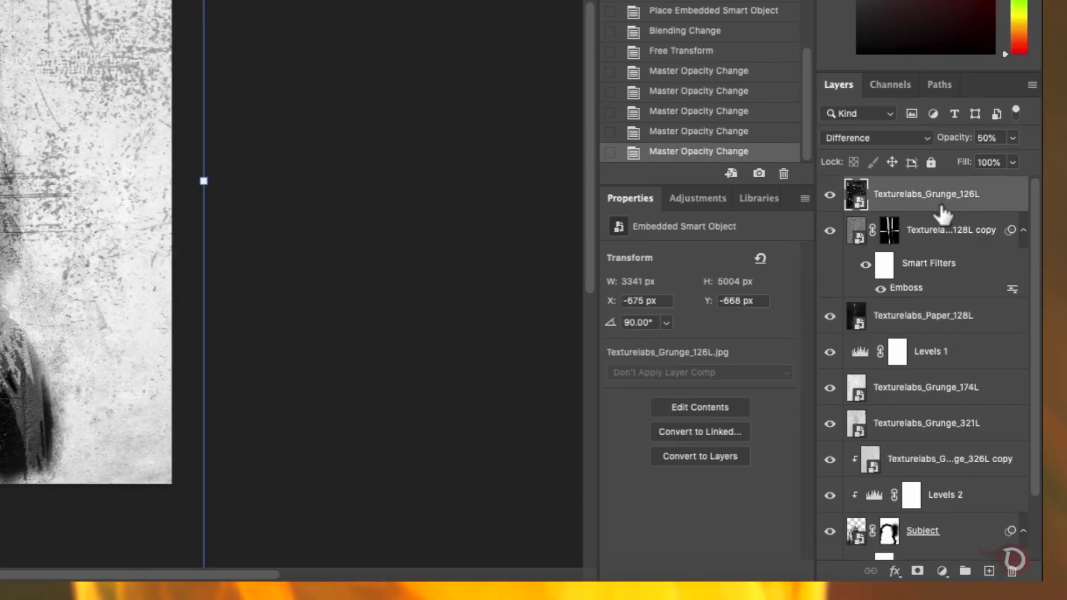
Set the opacity of Texturelabs_Paper_128L copy to 30% and Texturelabs_Paper_128L to 40%
{"action": "left_click", "coordinate": [941, 225]}
{"action": "key", "text": "5"}
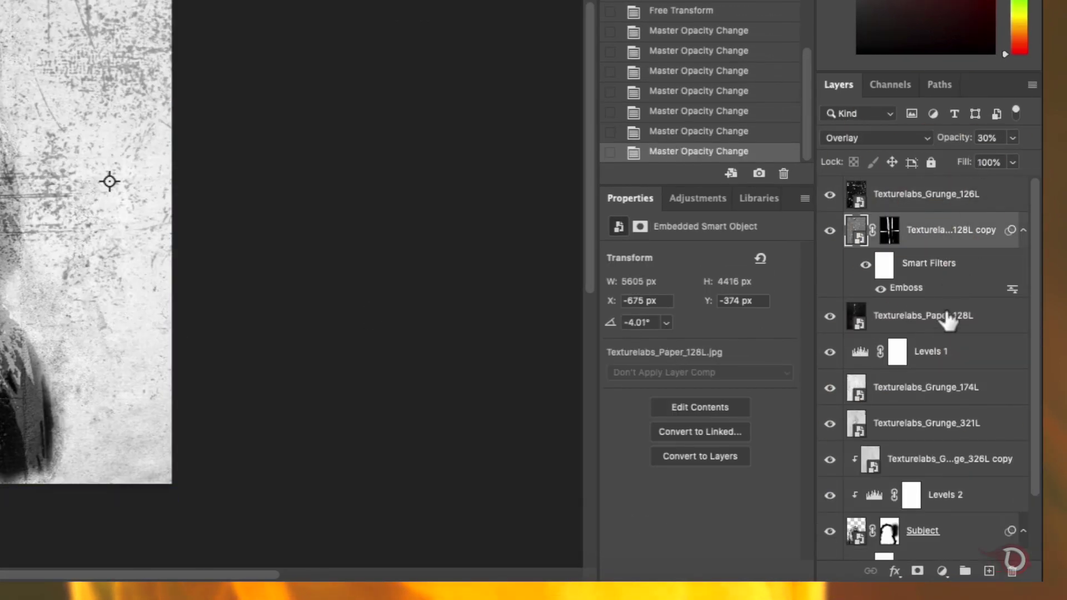
{"action": "left_click", "coordinate": [947, 315]}
{"action": "key", "text": "5"}
{"action": "key", "text": "4"}
Set the opacity of Grunge_126L to 10%, Grunge_321L to 70%, and both Grunge_174L and Grunge_326L copy to 100%
{"action": "left_click", "coordinate": [920, 390]}
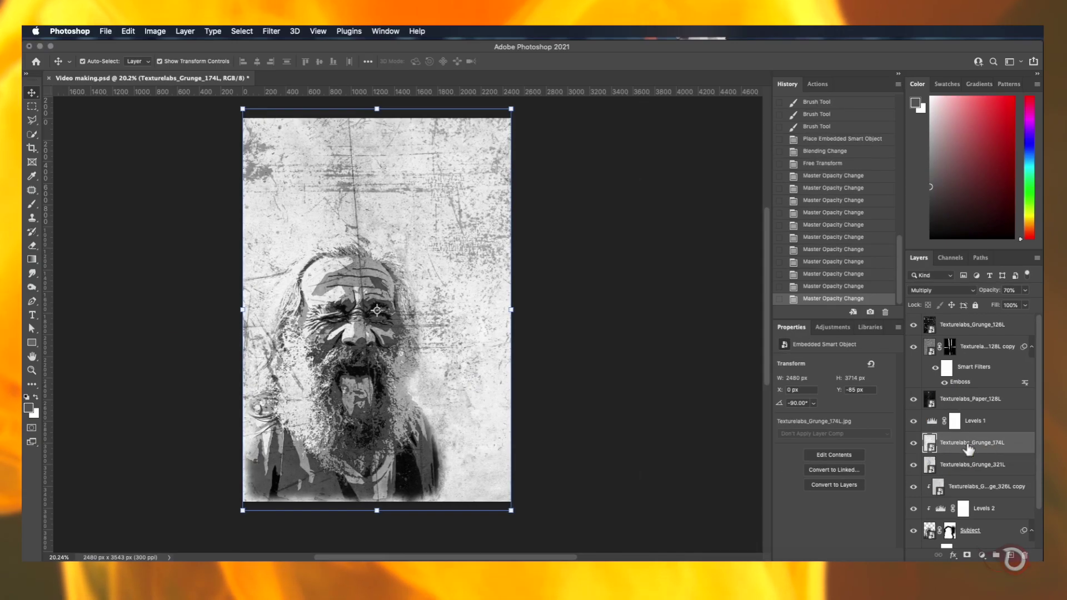
{"action": "left_click", "coordinate": [991, 327]}
{"action": "key", "text": "2"}
{"action": "left_click", "coordinate": [966, 443]}
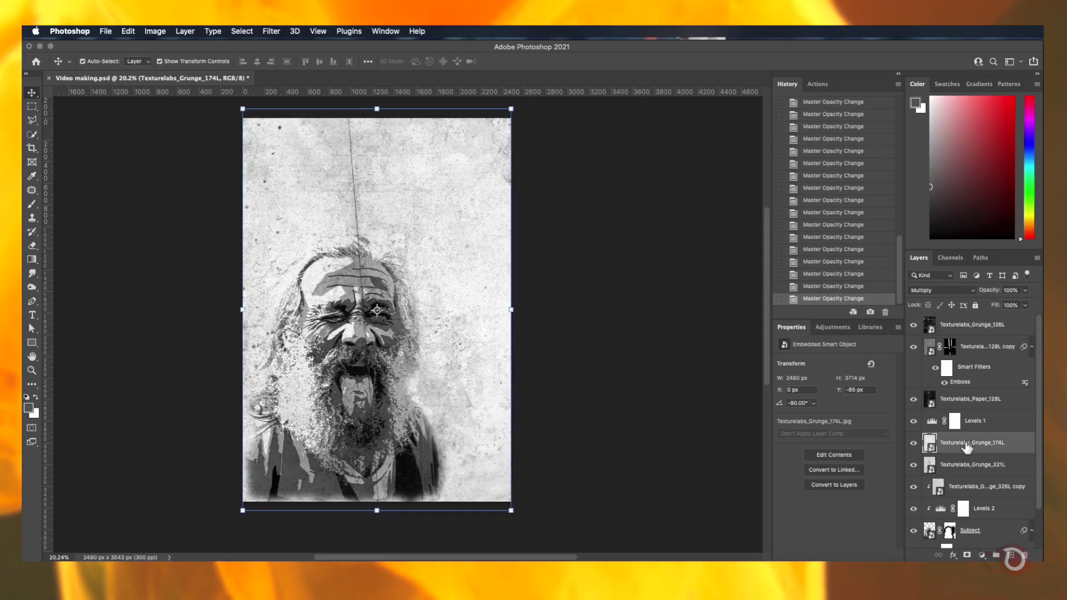
{"action": "left_click", "coordinate": [964, 464]}
{"action": "key", "text": "7"}
{"action": "left_click", "coordinate": [973, 488]}
{"action": "scroll", "coordinate": [975, 488], "scroll_direction": "down", "scroll_amount": 1}
{"action": "key", "text": "0"}
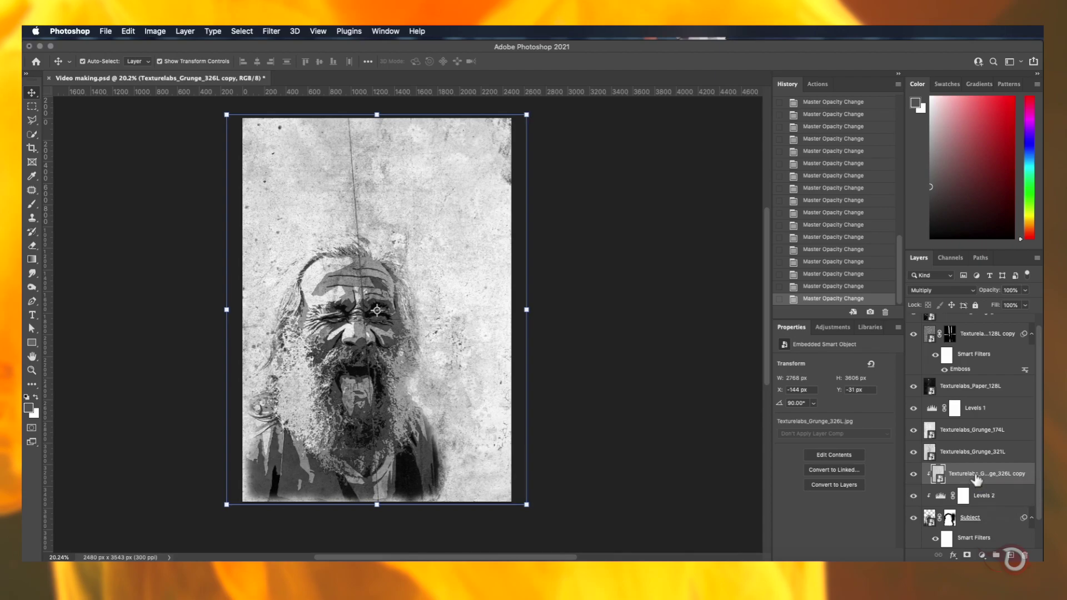
Link the Texturelabs_Paper_128L copy layer with the Texturelabs_Paper_128L layer
{"action": "scroll", "coordinate": [976, 480], "scroll_direction": "up", "scroll_amount": 1}
{"action": "scroll", "coordinate": [409, 323], "scroll_direction": "up", "scroll_amount": 5}
{"action": "scroll", "coordinate": [409, 322], "scroll_direction": "down", "scroll_amount": 4}
{"action": "scroll", "coordinate": [409, 323], "scroll_direction": "up", "scroll_amount": 1}
{"action": "left_click", "coordinate": [1008, 351]}
{"action": "left_click", "coordinate": [1007, 399], "text": "shift"}
{"action": "left_click", "coordinate": [938, 554]}
Nudge the linked Texturelabs_Paper_128L layers left to X -925 px, keeping Texturelabs_Grunge_126L in its original place
{"action": "left_click_drag", "start_coordinate": [461, 315], "coordinate": [449, 314]}
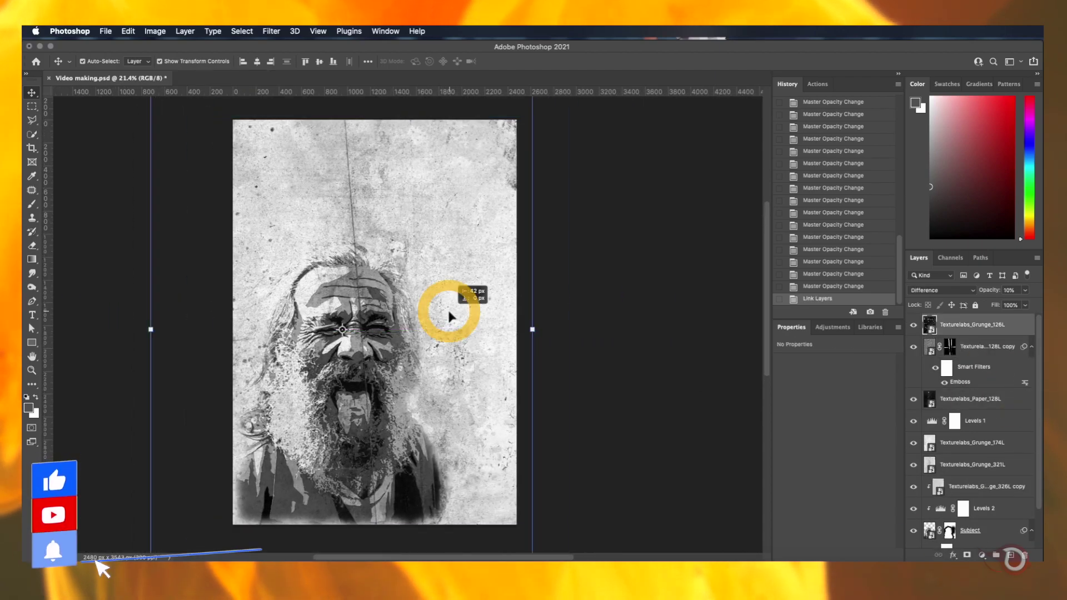
{"action": "key", "text": "super+z"}
{"action": "left_click", "coordinate": [928, 352]}
{"action": "key", "text": "shift+Left"}
{"action": "key", "text": "shift+Left"}
{"action": "key", "text": "shift+Left"}
{"action": "key", "text": "shift+Left"}
{"action": "key", "text": "shift+Left"}
{"action": "key", "text": "shift+Left"}
{"action": "key", "text": "shift+Left"}
{"action": "key", "text": "shift+Left"}
{"action": "key", "text": "shift+Left"}
{"action": "key", "text": "shift+Left"}
{"action": "key", "text": "shift+Left"}
{"action": "key", "text": "shift+Left"}
{"action": "key", "text": "shift+Left"}
{"action": "key", "text": "shift+Left"}
{"action": "key", "text": "shift+Left"}
{"action": "key", "text": "shift+Left"}
{"action": "key", "text": "shift+Left"}
{"action": "key", "text": "shift+Left"}
{"action": "key", "text": "shift+Left"}
{"action": "key", "text": "shift+Left"}
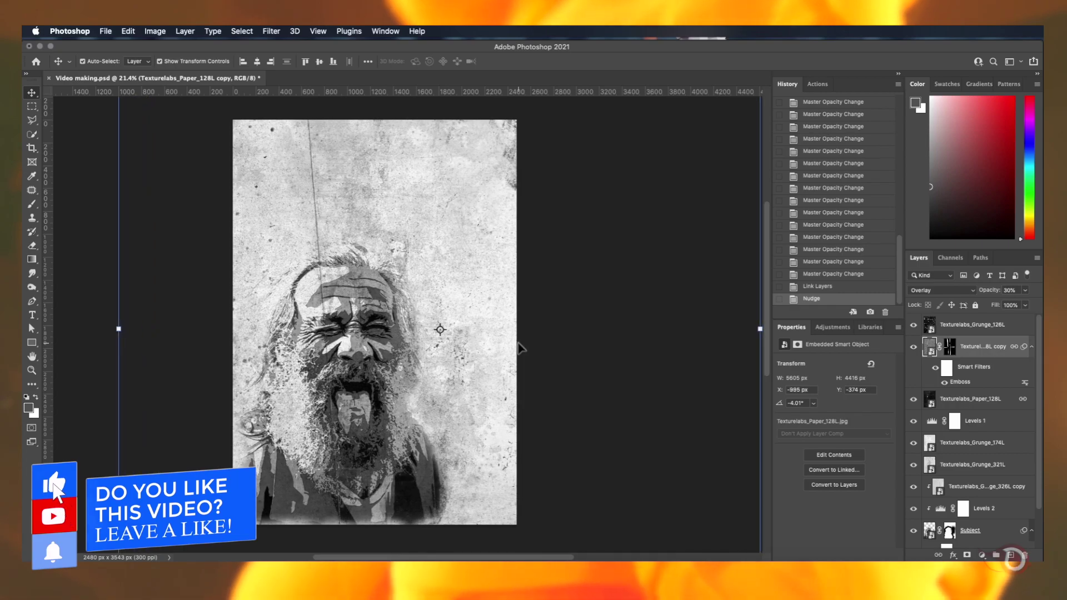
Set the opacity of both Texturelabs_Paper_128L copy and Texturelabs_Paper_128L to 50%
{"action": "key", "text": "5"}
{"action": "left_click", "coordinate": [978, 400]}
{"action": "scroll", "coordinate": [639, 418], "scroll_direction": "up", "scroll_amount": 5}
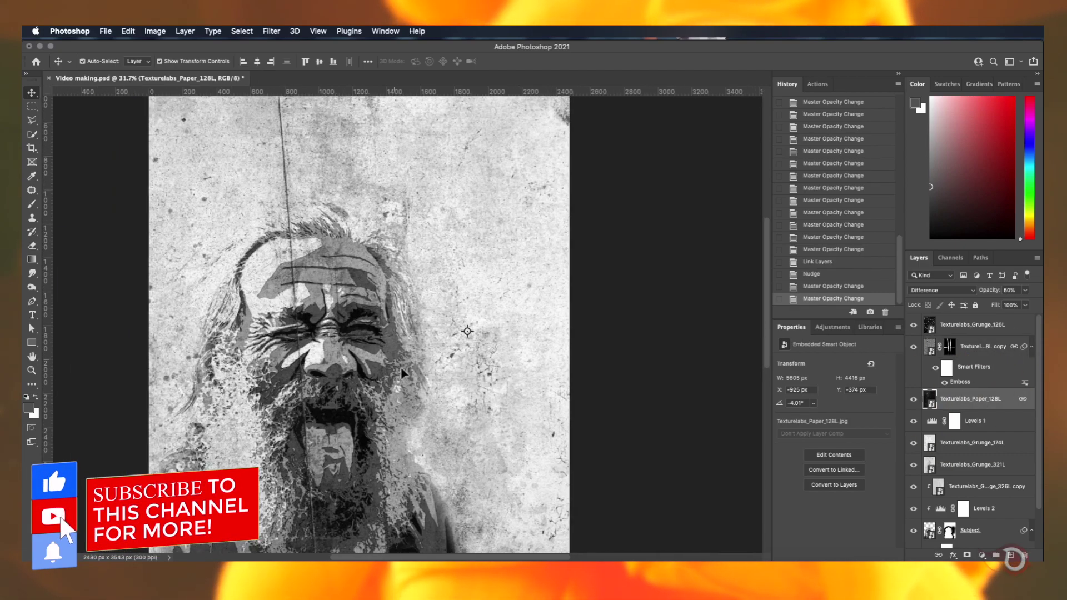
Turn off Auto-Select and move the linked Texturelabs_Paper_128L layers left to X -1249 px
{"action": "scroll", "coordinate": [639, 418], "scroll_direction": "down", "scroll_amount": 3}
{"action": "key", "text": "5"}
{"action": "scroll", "coordinate": [511, 376], "scroll_direction": "down", "scroll_amount": 5}
{"action": "scroll", "coordinate": [411, 376], "scroll_direction": "up", "scroll_amount": 4}
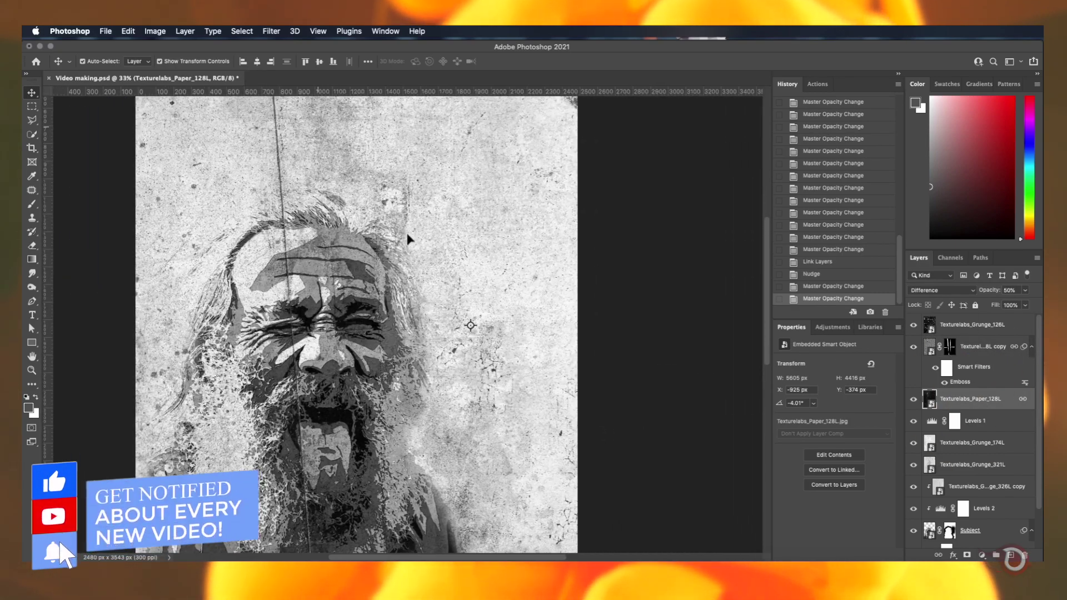
{"action": "scroll", "coordinate": [407, 240], "scroll_direction": "down", "scroll_amount": 5}
{"action": "left_click", "coordinate": [479, 361]}
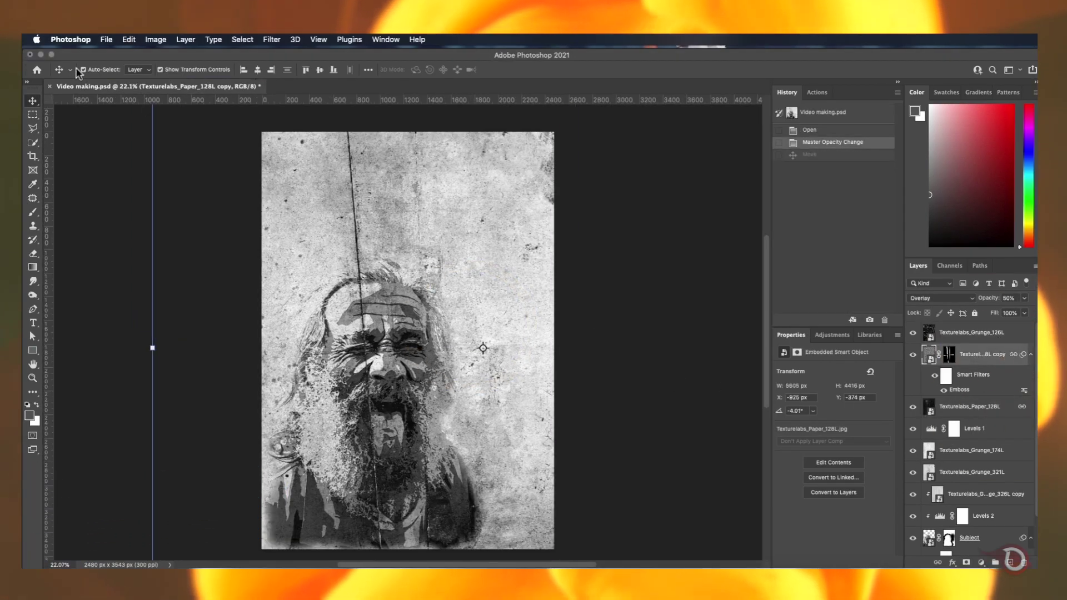
{"action": "left_click", "coordinate": [83, 70]}
{"action": "left_click_drag", "start_coordinate": [481, 317], "coordinate": [441, 317]}
{"action": "left_click_drag", "start_coordinate": [441, 316], "coordinate": [441, 316]}
Unlink the Texturelabs_Paper_128L copy layer from its mask and paint white on the mask along the shifted vertical and horizontal creases
{"action": "left_click", "coordinate": [938, 354]}
{"action": "left_click", "coordinate": [948, 354]}
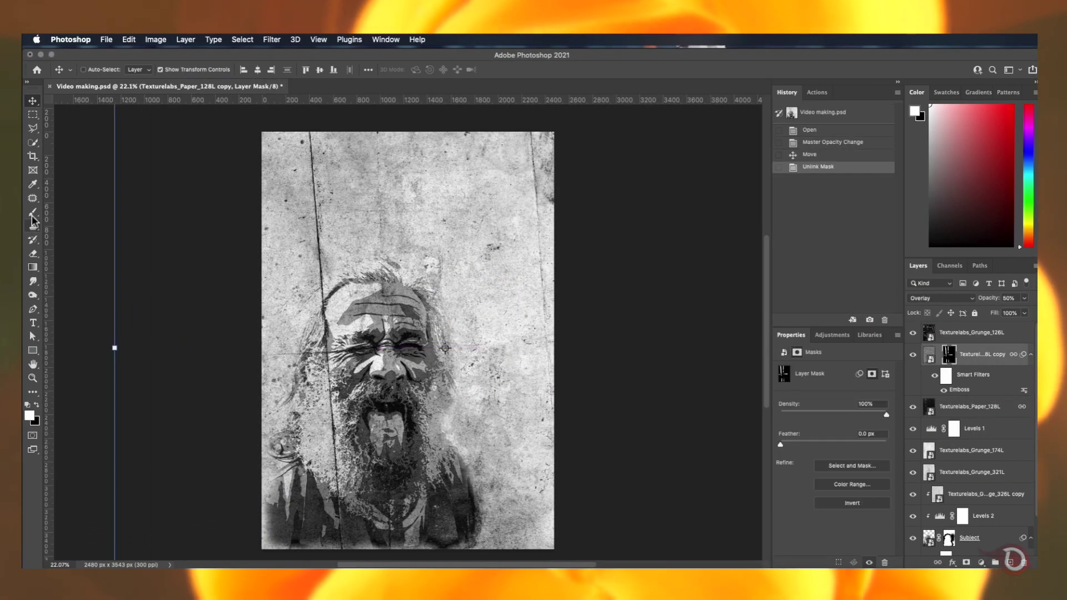
{"action": "left_click", "coordinate": [33, 213]}
{"action": "left_click", "coordinate": [317, 233]}
{"action": "left_click", "coordinate": [325, 300]}
{"action": "left_click", "coordinate": [333, 356]}
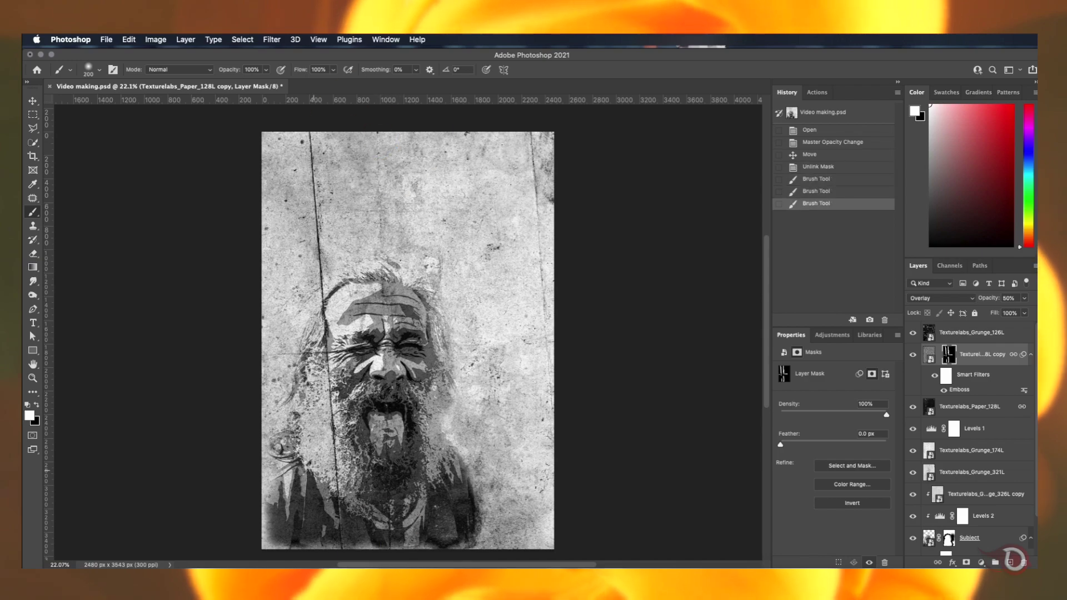
{"action": "left_click", "coordinate": [351, 350]}
{"action": "left_click", "coordinate": [350, 350]}
{"action": "left_click", "coordinate": [242, 347]}
Try the Soft Light blend mode with a different opacity on Texturelabs_Paper_128L and revert to the last brush stroke
{"action": "key", "text": "v"}
{"action": "left_click", "coordinate": [969, 298]}
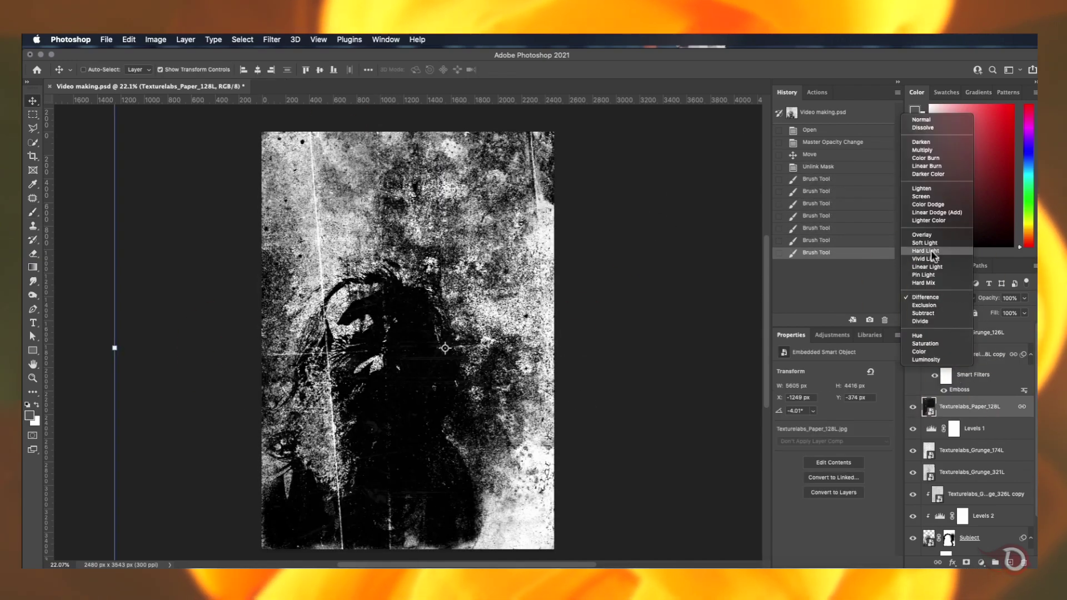
{"action": "left_click", "coordinate": [930, 244]}
{"action": "left_click_drag", "start_coordinate": [989, 298], "coordinate": [1019, 299]}
{"action": "left_click", "coordinate": [839, 253]}
Add a Solid Color fill layer in yellow #ffc000 directly above the bottom Texturelabs_Grunge_326L layer
{"action": "scroll", "coordinate": [992, 476], "scroll_direction": "down", "scroll_amount": 2}
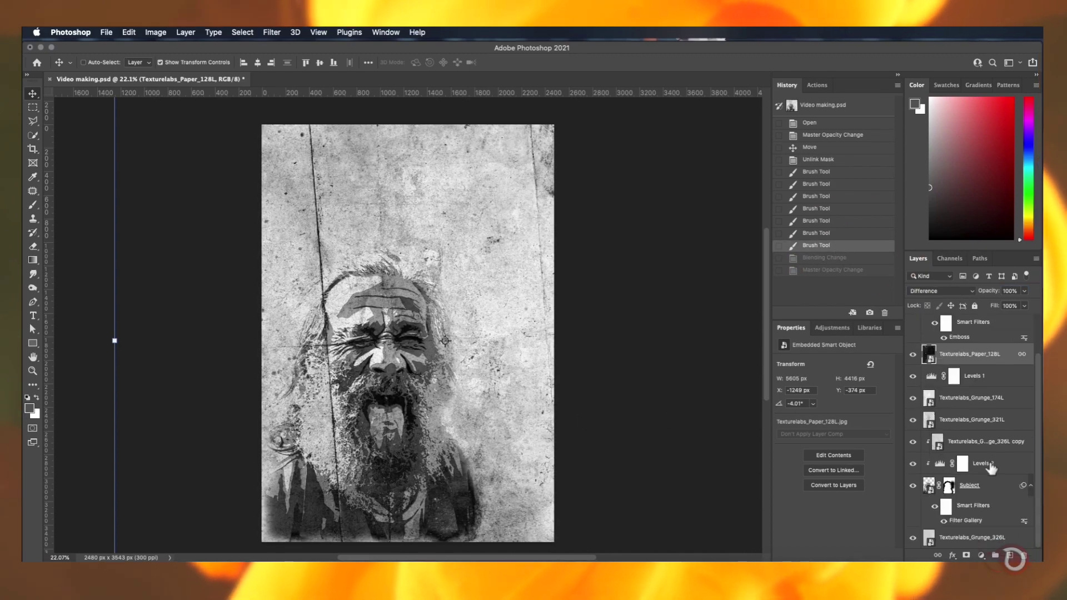
{"action": "left_click", "coordinate": [961, 538]}
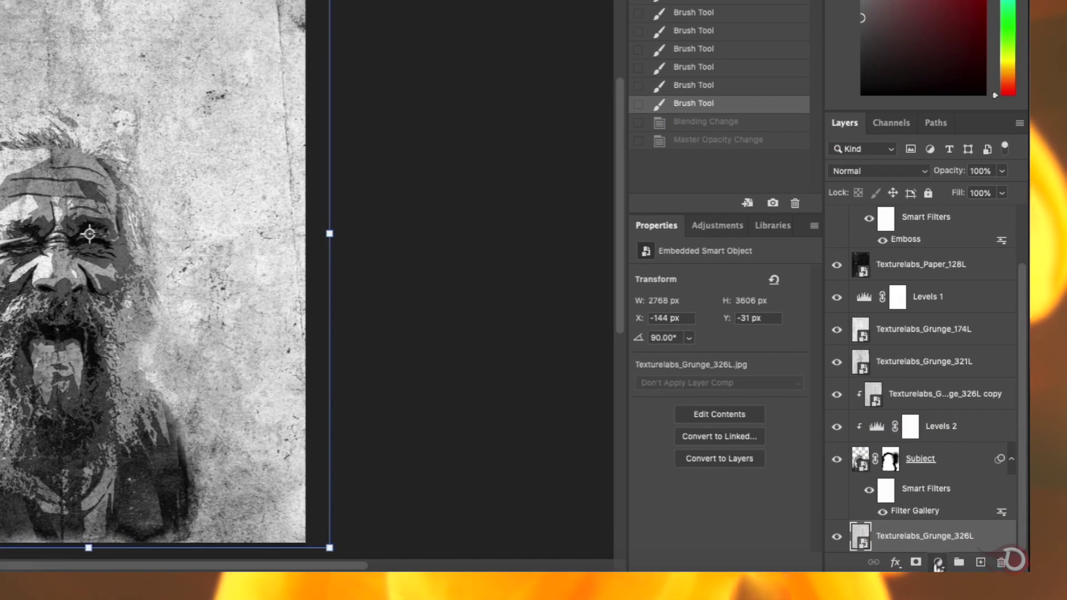
{"action": "left_click", "coordinate": [938, 563]}
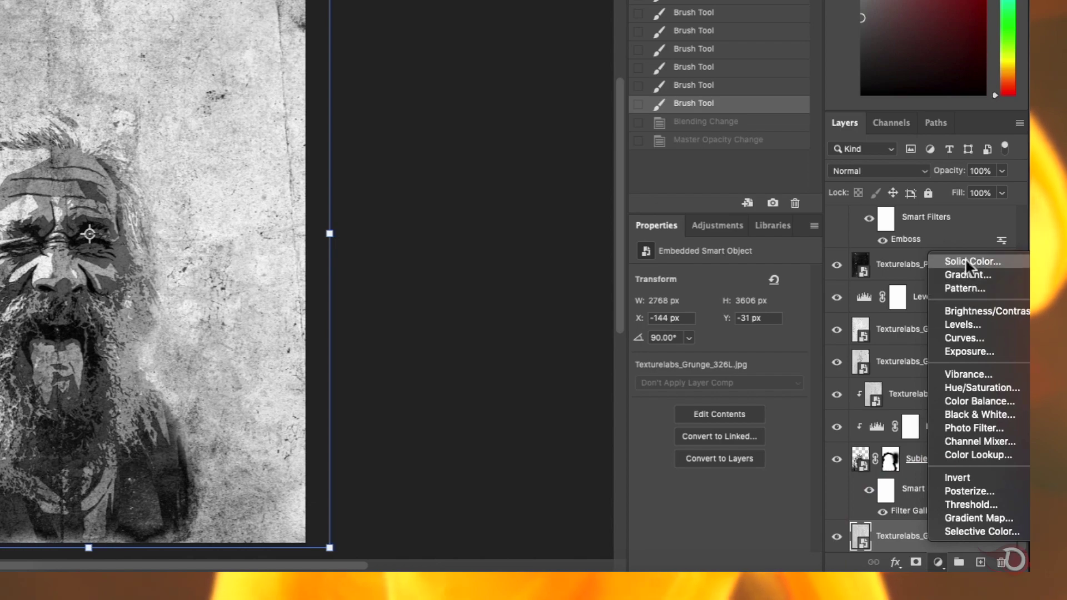
{"action": "left_click", "coordinate": [968, 262]}
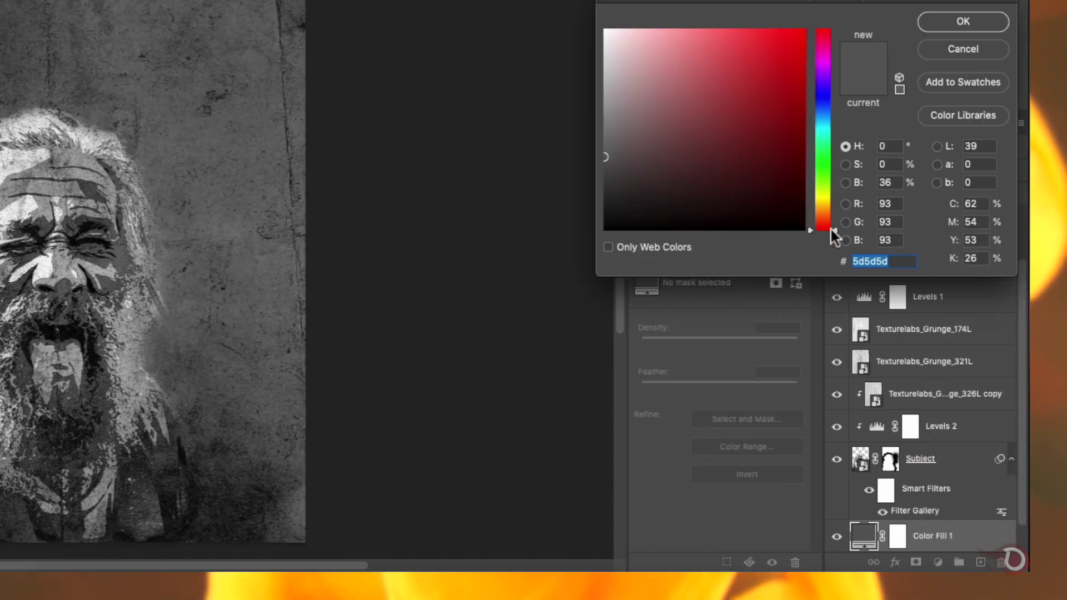
{"action": "left_click_drag", "start_coordinate": [830, 227], "coordinate": [829, 200]}
{"action": "left_click", "coordinate": [830, 204]}
{"action": "left_click_drag", "start_coordinate": [607, 158], "coordinate": [825, 15]}
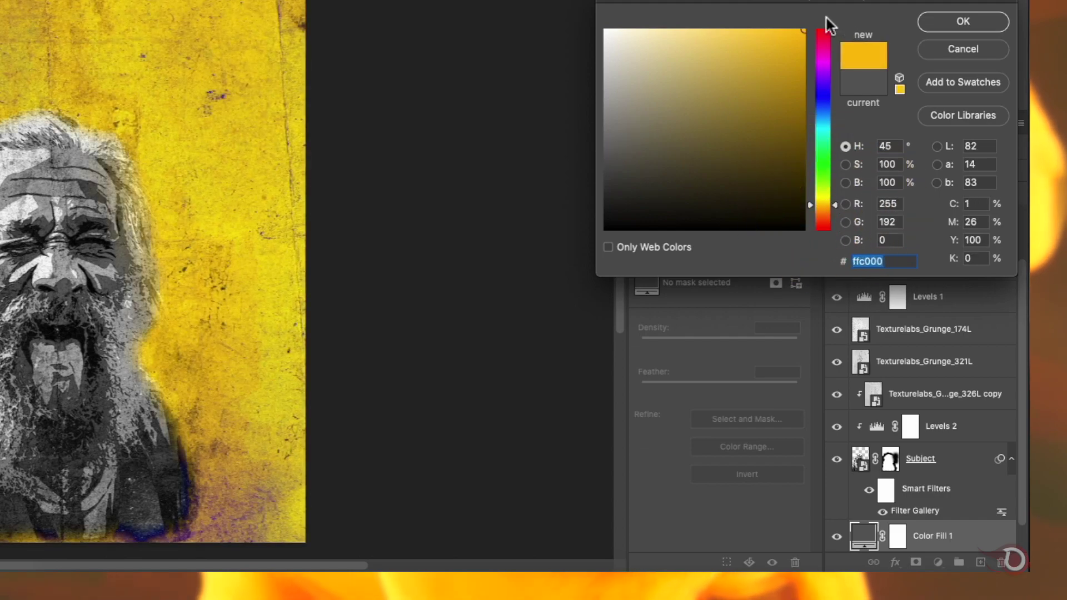
{"action": "left_click", "coordinate": [957, 23]}
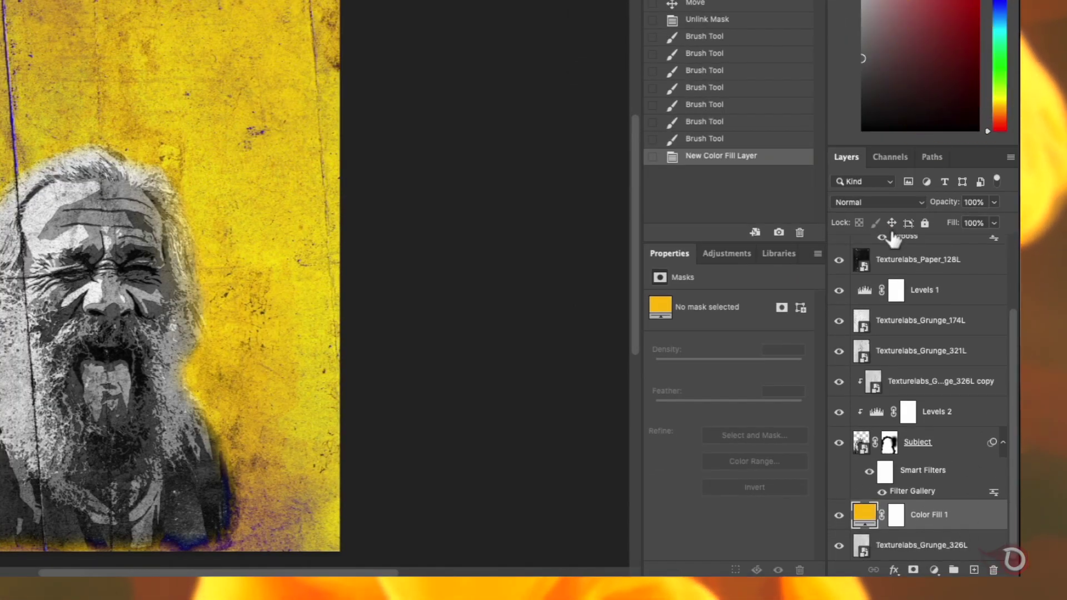
Set the yellow fill layer's blend mode to Overlay and its opacity to 30%
{"action": "left_click", "coordinate": [877, 202]}
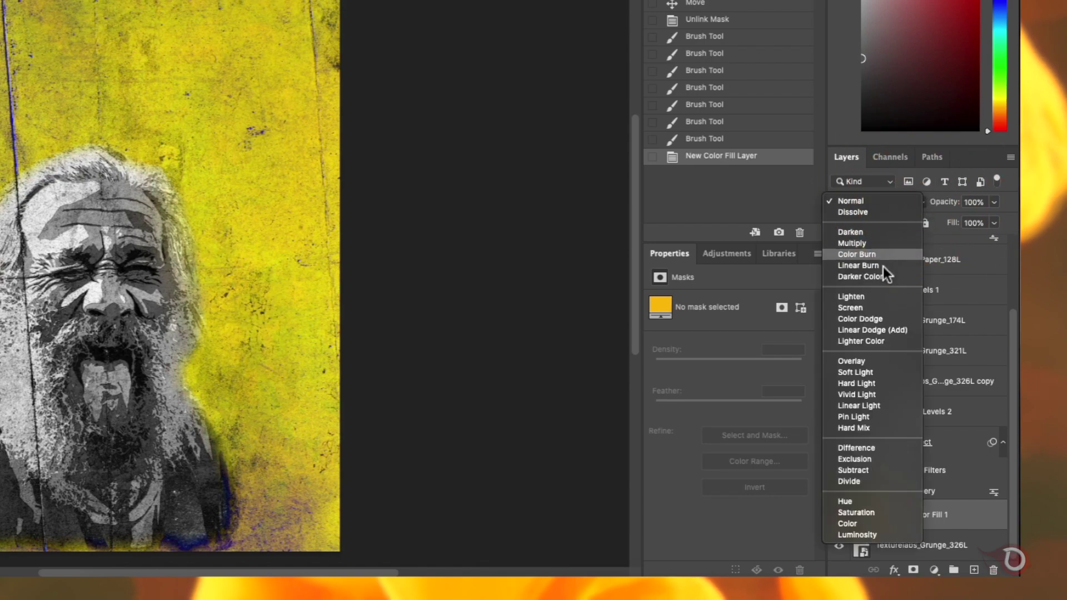
{"action": "left_click", "coordinate": [869, 359]}
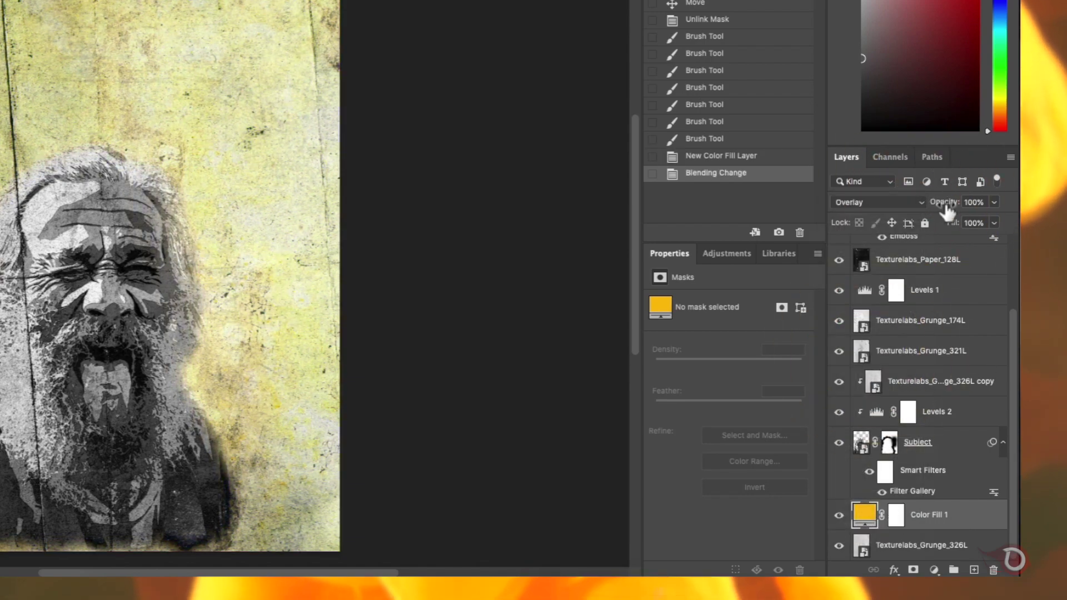
{"action": "key", "text": "5"}
{"action": "key", "text": "3"}
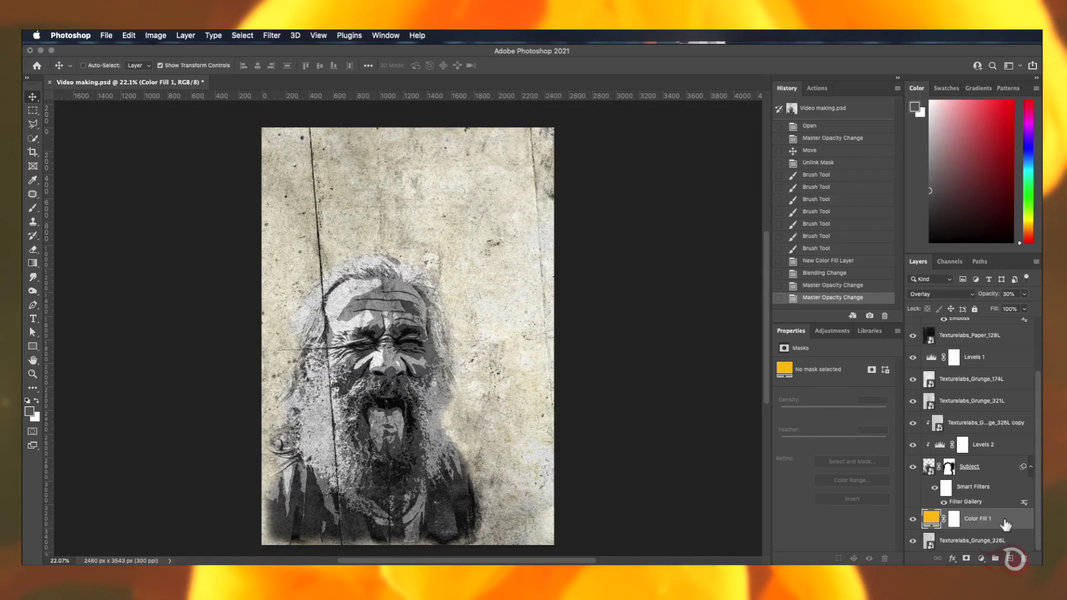
Duplicate the yellow fill layer, place the copy above Texturelabs_Grunge_326L copy and set its opacity to 20%
{"action": "key", "text": "super+j"}
{"action": "left_click_drag", "start_coordinate": [967, 515], "coordinate": [960, 380]}
{"action": "key", "text": "1"}
{"action": "key", "text": "2"}
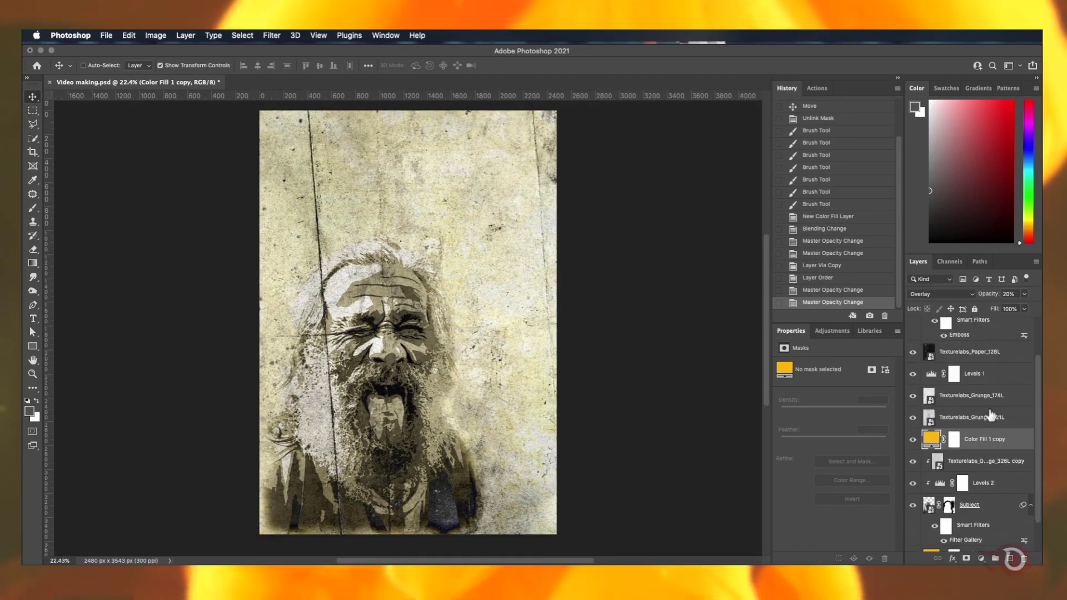
Add a red Solid Color fill layer above Texturelabs_Grunge_321L, blended with Overlay at 10% opacity
{"action": "left_click", "coordinate": [972, 423]}
{"action": "left_click", "coordinate": [980, 558]}
{"action": "left_click", "coordinate": [1008, 358]}
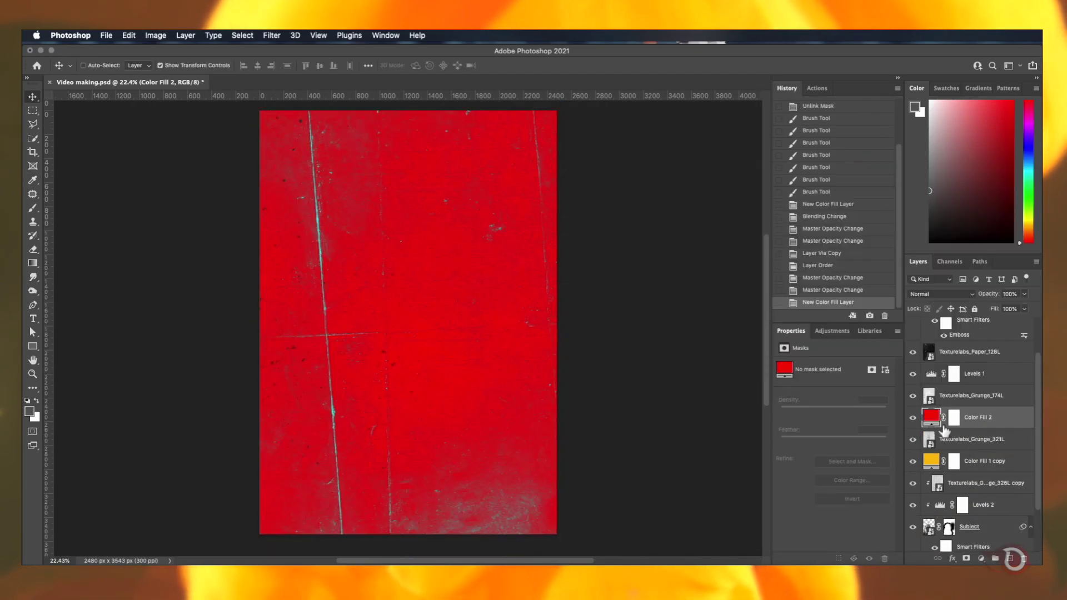
{"action": "left_click", "coordinate": [940, 294]}
{"action": "left_click", "coordinate": [928, 415]}
{"action": "scroll", "coordinate": [976, 412], "scroll_direction": "up", "scroll_amount": 3}
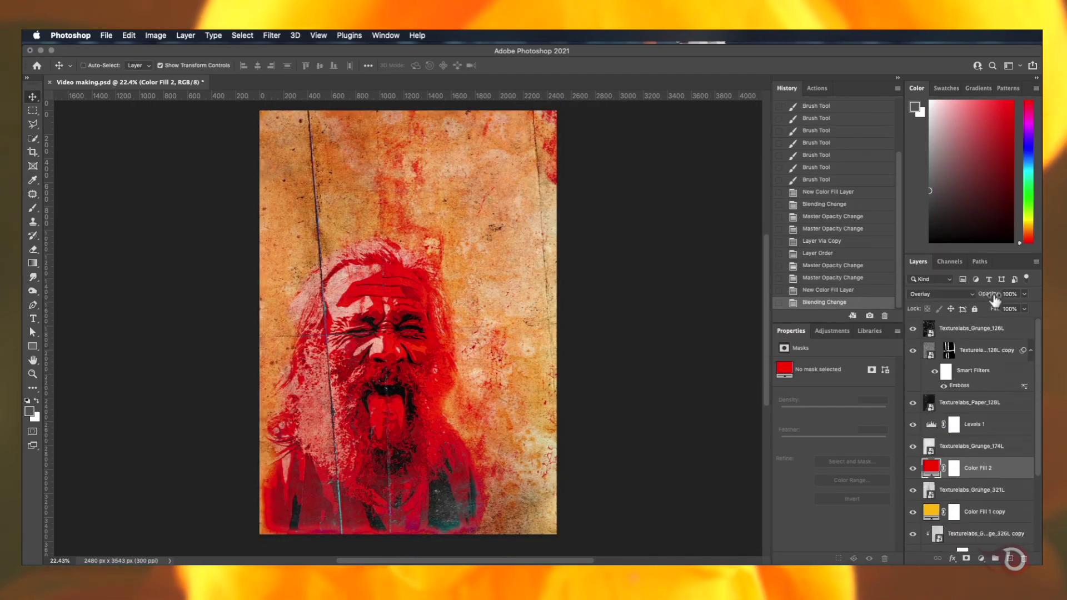
{"action": "key", "text": "1"}
{"action": "scroll", "coordinate": [965, 461], "scroll_direction": "down", "scroll_amount": 3}
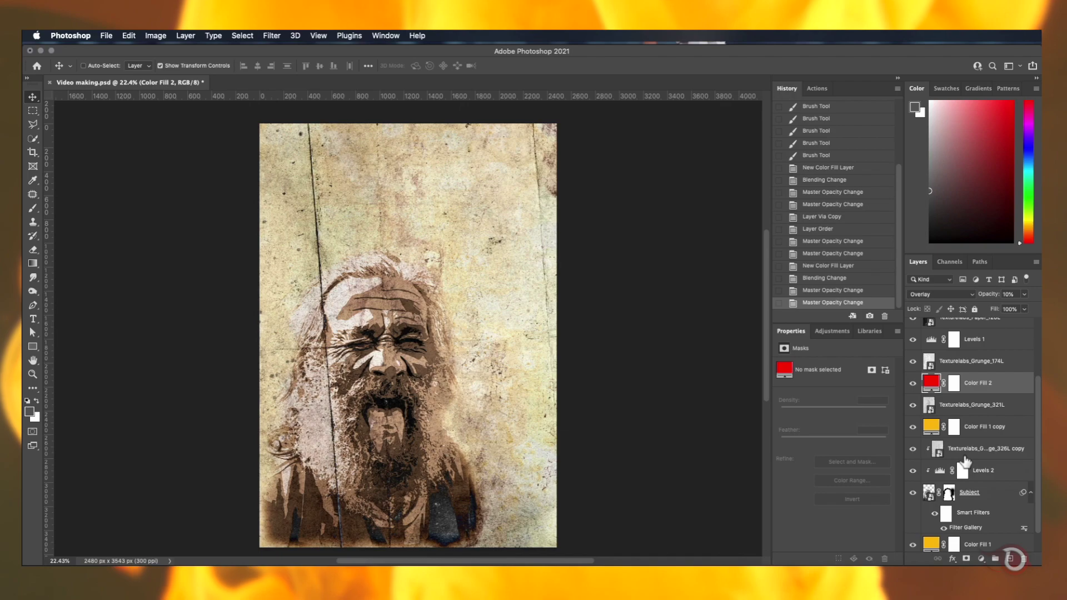
{"action": "scroll", "coordinate": [965, 461], "scroll_direction": "up", "scroll_amount": 1}
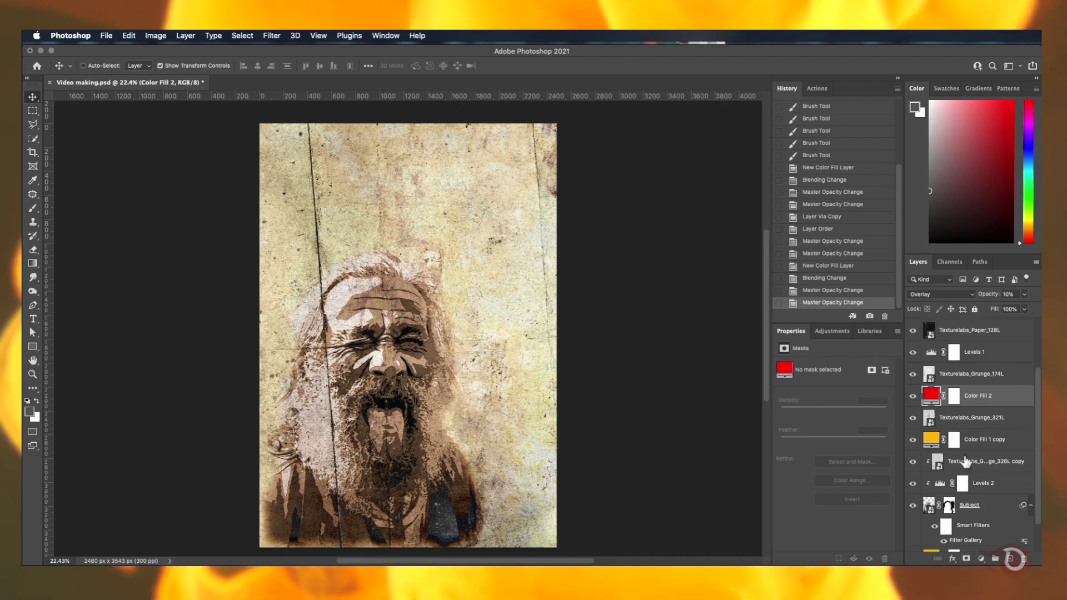
Load the Subject layer as a selection, paint it black on the red fill's mask with a 600 px brush, and deselect
{"action": "left_click", "coordinate": [953, 398]}
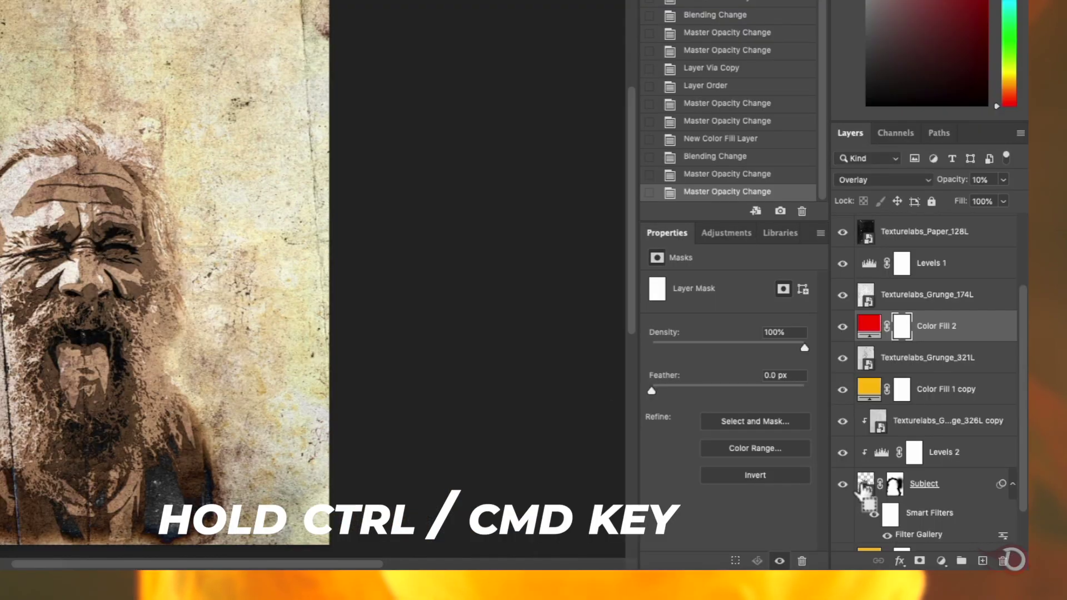
{"action": "left_click", "coordinate": [929, 505], "text": "ctrl"}
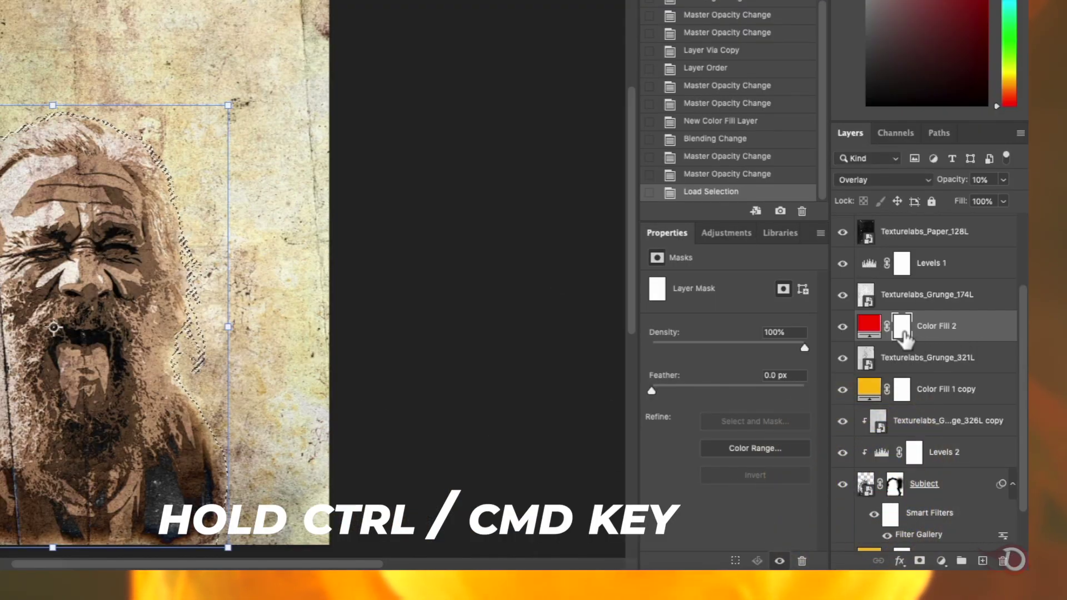
{"action": "left_click", "coordinate": [31, 212]}
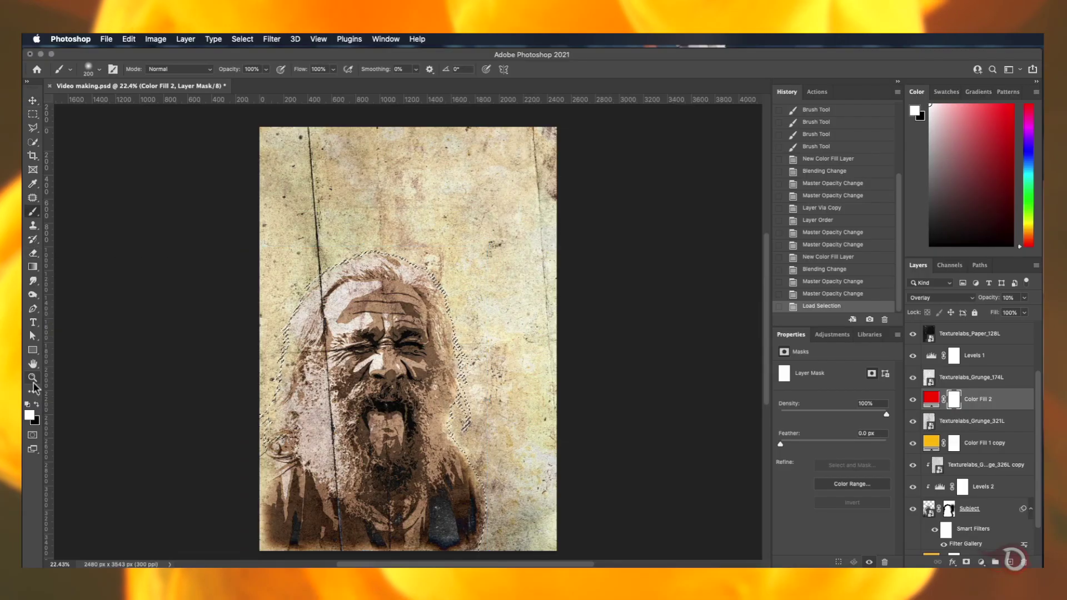
{"action": "left_click", "coordinate": [35, 404]}
{"action": "left_click", "coordinate": [99, 69]}
{"action": "left_click", "coordinate": [89, 242]}
{"action": "mouse_move", "coordinate": [389, 322]}
{"action": "left_mouse_down"}
{"action": "mouse_move", "coordinate": [405, 511]}
{"action": "mouse_move", "coordinate": [269, 478]}
{"action": "mouse_move", "coordinate": [493, 352]}
{"action": "mouse_move", "coordinate": [381, 516]}
{"action": "left_mouse_up"}
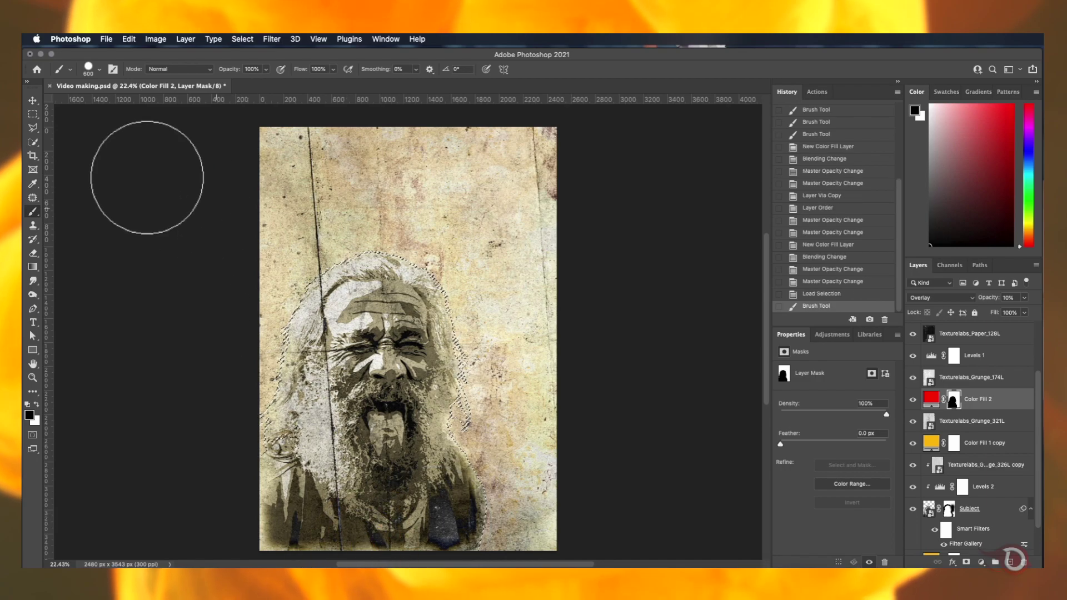
{"action": "left_click", "coordinate": [33, 100]}
{"action": "key", "text": "super+d"}
Add a dark blue Solid Color fill layer above Texturelabs_Grunge_174L, blended with Overlay at 30% opacity
{"action": "left_click", "coordinate": [655, 389]}
{"action": "scroll", "coordinate": [965, 449], "scroll_direction": "up", "scroll_amount": 4}
{"action": "left_click", "coordinate": [965, 449]}
{"action": "left_click", "coordinate": [981, 556]}
{"action": "left_click_drag", "start_coordinate": [906, 278], "coordinate": [906, 249]}
{"action": "left_click", "coordinate": [998, 191]}
{"action": "left_click", "coordinate": [940, 293]}
{"action": "left_click", "coordinate": [934, 422]}
{"action": "left_click_drag", "start_coordinate": [988, 292], "coordinate": [1003, 298]}
{"action": "key", "text": "3"}
Load the Subject selection, paint it black on the blue fill layer's mask, and deselect
{"action": "scroll", "coordinate": [969, 459], "scroll_direction": "down", "scroll_amount": 5}
{"action": "left_click", "coordinate": [929, 482], "text": "super"}
{"action": "left_click", "coordinate": [953, 328]}
{"action": "key", "text": "b"}
{"action": "left_click_drag", "start_coordinate": [525, 439], "coordinate": [389, 536]}
{"action": "key", "text": "super+d"}
Compare the poster with the Color Fill 1 copy layer hidden and shown, and set that layer's opacity to 10%
{"action": "key", "text": "1"}
{"action": "scroll", "coordinate": [408, 328], "scroll_direction": "up", "scroll_amount": 3}
{"action": "scroll", "coordinate": [973, 400], "scroll_direction": "down", "scroll_amount": 2}
{"action": "left_click", "coordinate": [912, 399]}
{"action": "left_click", "coordinate": [987, 401]}
{"action": "left_click", "coordinate": [912, 398]}
{"action": "left_click", "coordinate": [984, 399]}
{"action": "key", "text": "v"}
{"action": "key", "text": "1"}
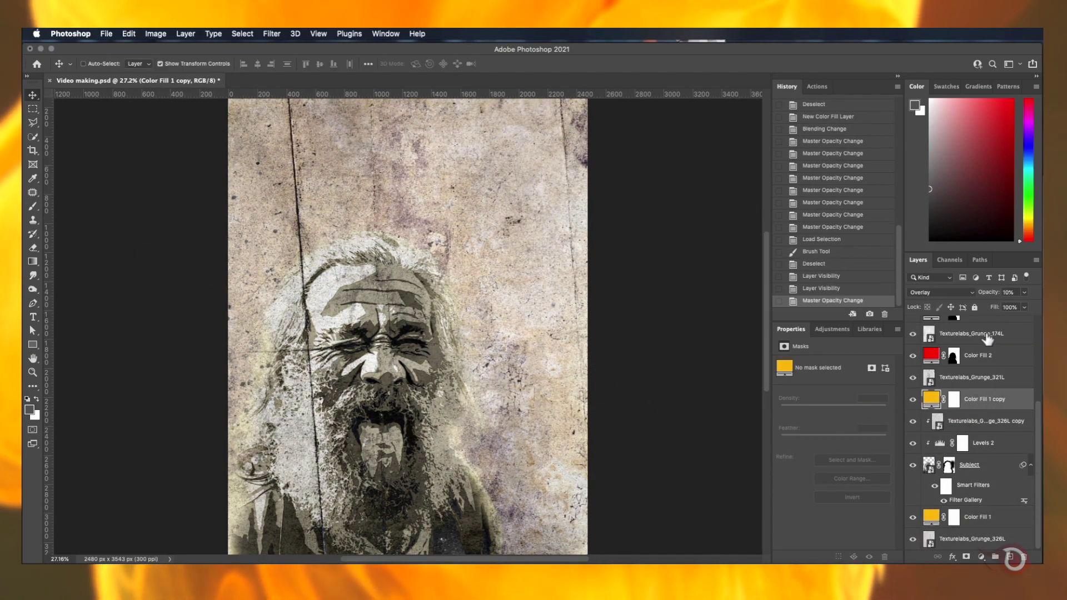
Paint white over parts of the subject on the red fill layer's mask with a soft brush at 30% opacity
{"action": "left_click", "coordinate": [953, 355]}
{"action": "scroll", "coordinate": [953, 355], "scroll_direction": "up", "scroll_amount": 4}
{"action": "key", "text": "b"}
{"action": "left_click", "coordinate": [99, 63]}
{"action": "left_click", "coordinate": [385, 296]}
{"action": "key", "text": "3"}
{"action": "left_click", "coordinate": [425, 506]}
{"action": "left_click", "coordinate": [254, 512]}
Paint white over parts of the subject on the blue fill layer's mask at 30% brush opacity
{"action": "left_click", "coordinate": [954, 418]}
{"action": "left_click", "coordinate": [309, 480]}
{"action": "left_click", "coordinate": [341, 212]}
{"action": "left_click", "coordinate": [405, 250]}
{"action": "scroll", "coordinate": [405, 250], "scroll_direction": "down", "scroll_amount": 1}
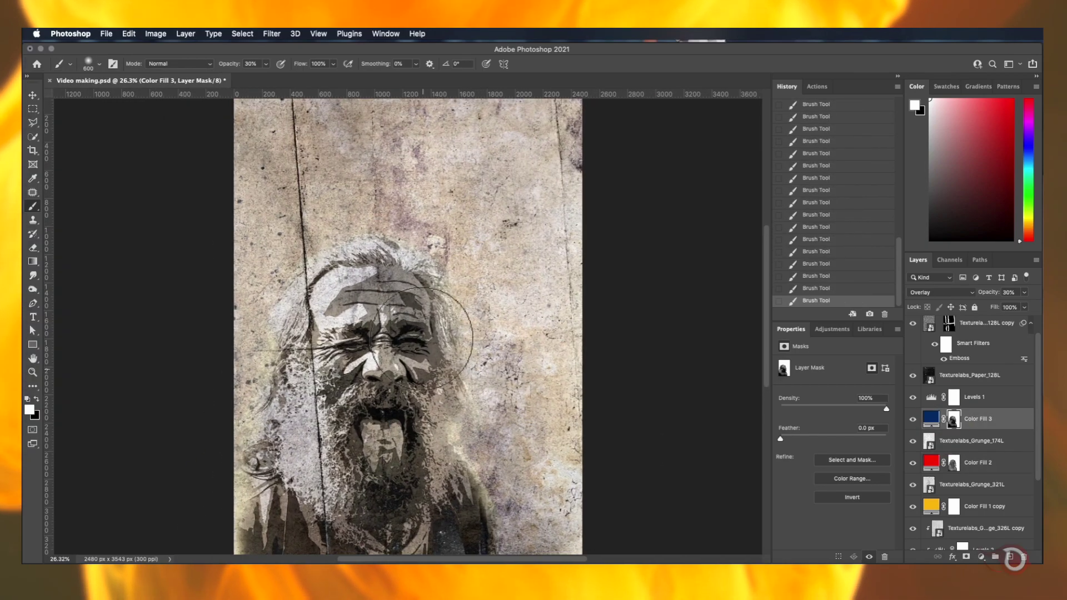
Fine-tune the opacity of the yellow fill layer
{"action": "scroll", "coordinate": [953, 418], "scroll_direction": "down", "scroll_amount": 2}
{"action": "left_click", "coordinate": [931, 455]}
{"action": "key", "text": "v"}
{"action": "key", "text": "2"}
{"action": "key", "text": "1"}
{"action": "key", "text": "5"}
Above Texturelabs_Grunge_126L, add a Vibrance adjustment raised slightly and a Levels adjustment with midtones at 0.95 and a lowered white point
{"action": "scroll", "coordinate": [408, 328], "scroll_direction": "down", "scroll_amount": 2}
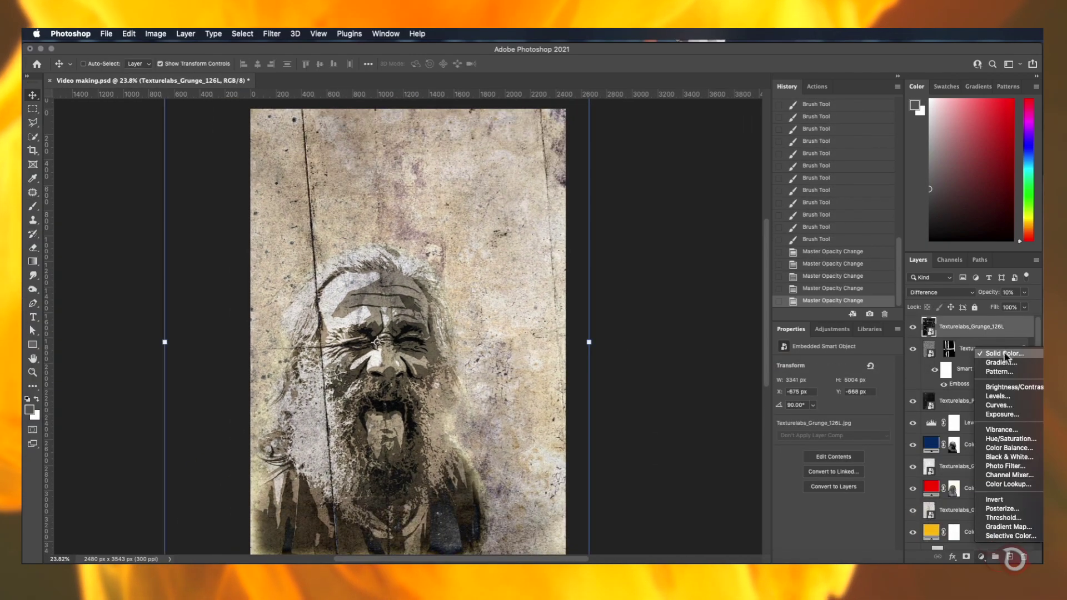
{"action": "left_click_drag", "start_coordinate": [834, 371], "coordinate": [841, 372]}
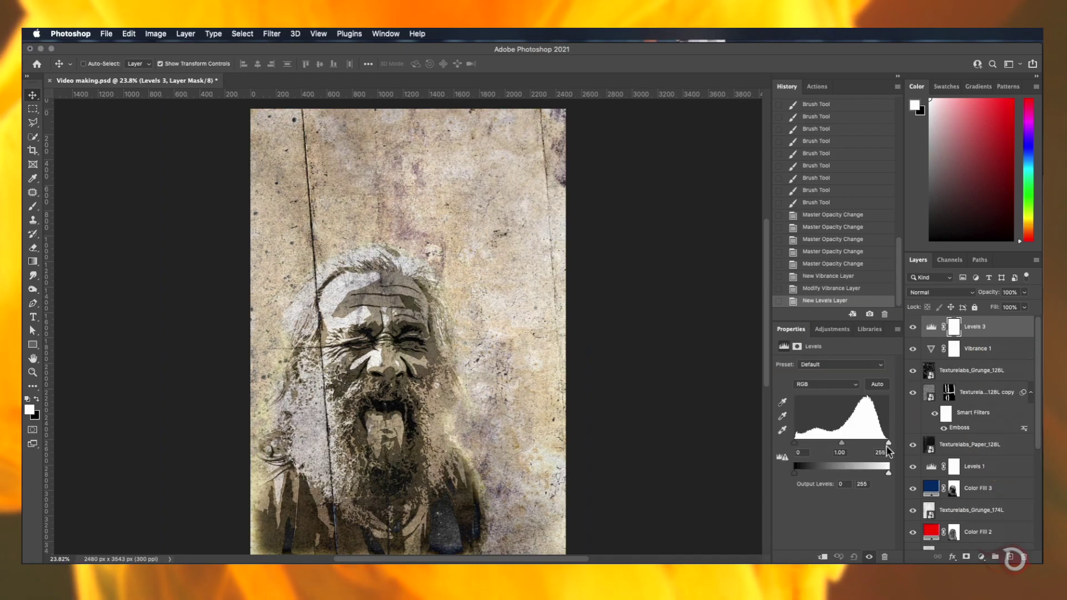
{"action": "left_click_drag", "start_coordinate": [860, 444], "coordinate": [836, 448]}
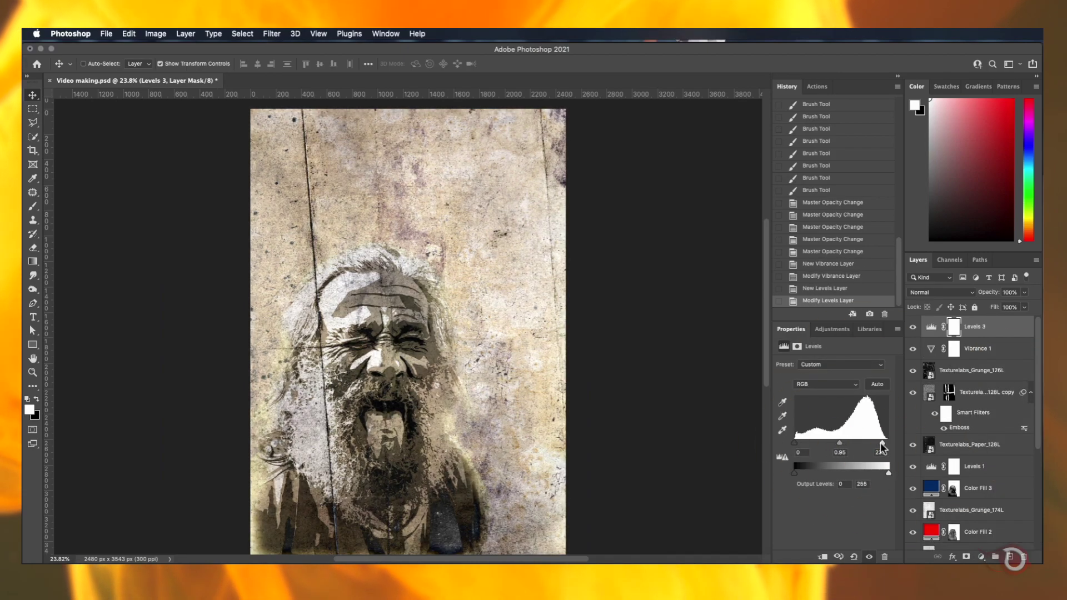
Change the blue fill layer's color from dark blue to a lighter, less saturated blue
{"action": "scroll", "coordinate": [611, 380], "scroll_direction": "up", "scroll_amount": 3}
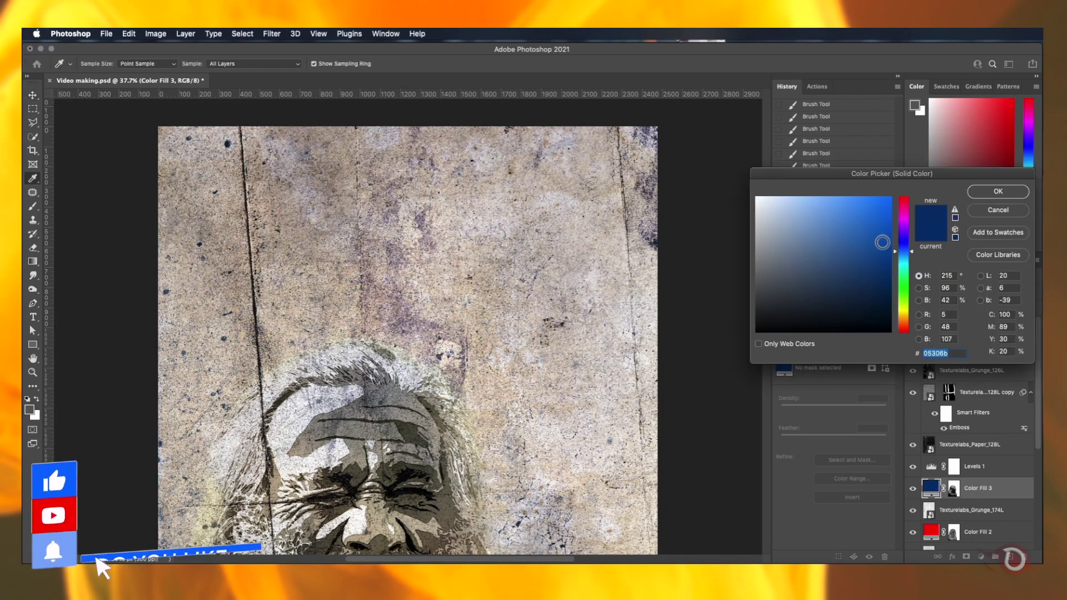
{"action": "left_click", "coordinate": [847, 232]}
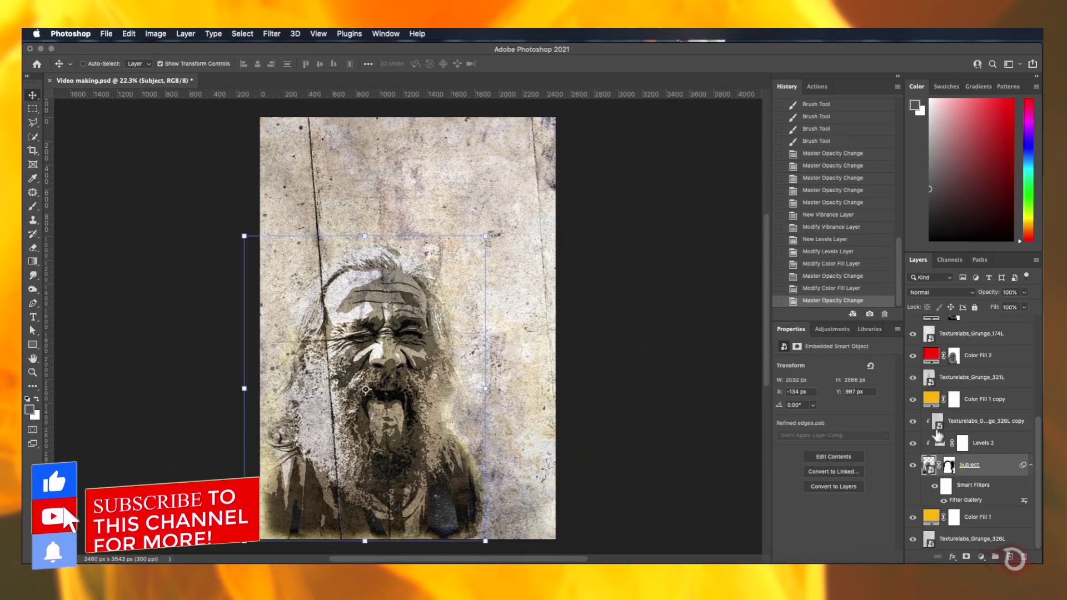
Try enlarging the Subject layer to about 2342 px wide and shifting it within the poster, and undo the transform
{"action": "key", "text": "super+t"}
{"action": "left_click", "coordinate": [779, 240]}
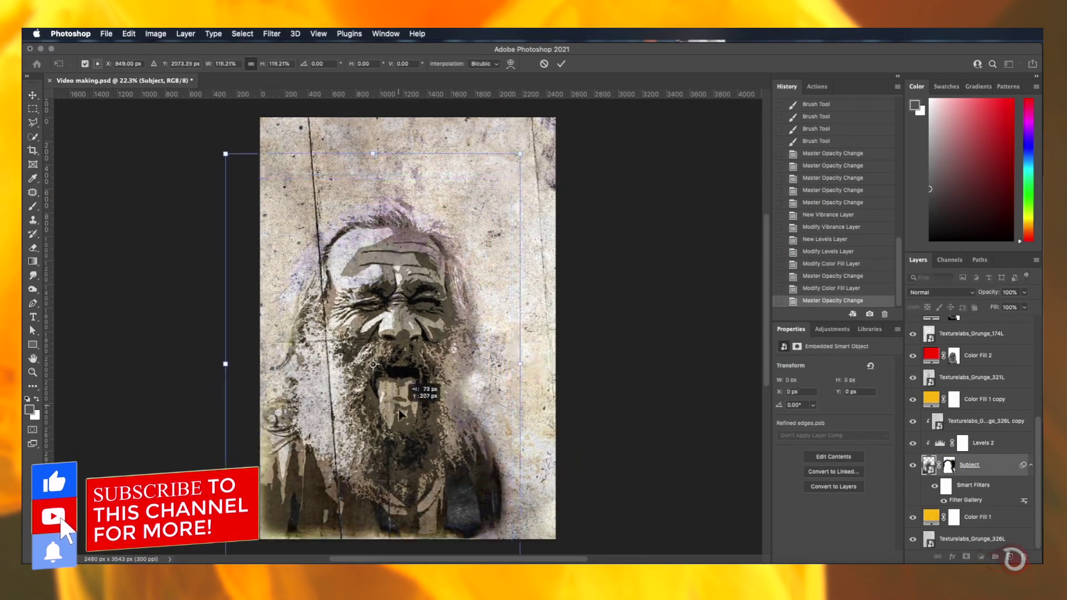
{"action": "left_click_drag", "start_coordinate": [424, 393], "coordinate": [424, 383]}
{"action": "key", "text": "Return"}
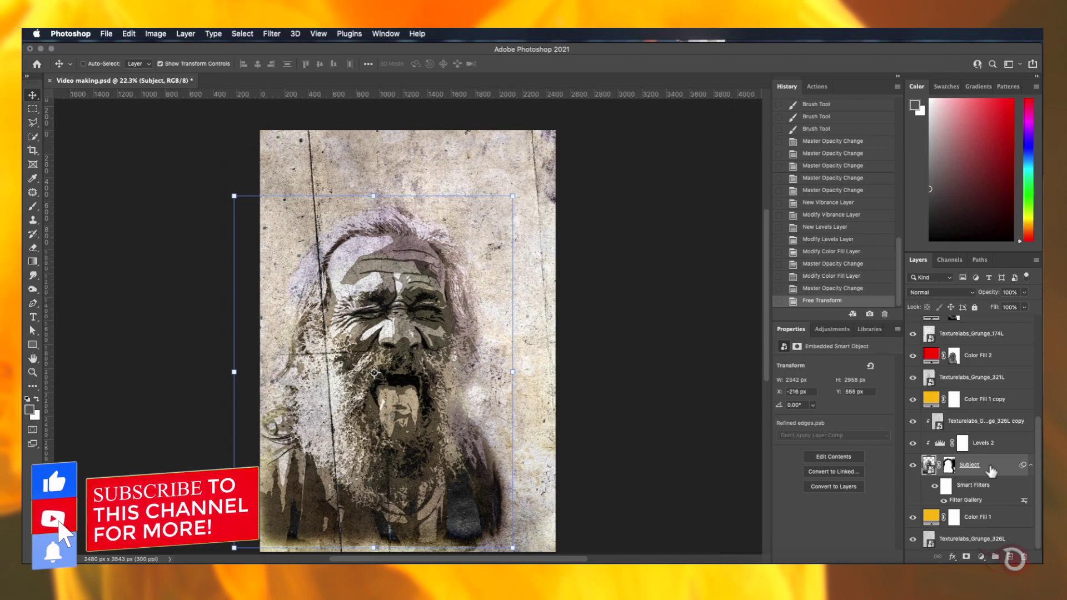
{"action": "left_click", "coordinate": [939, 292]}
{"action": "left_click", "coordinate": [927, 291]}
{"action": "key", "text": "super+z"}
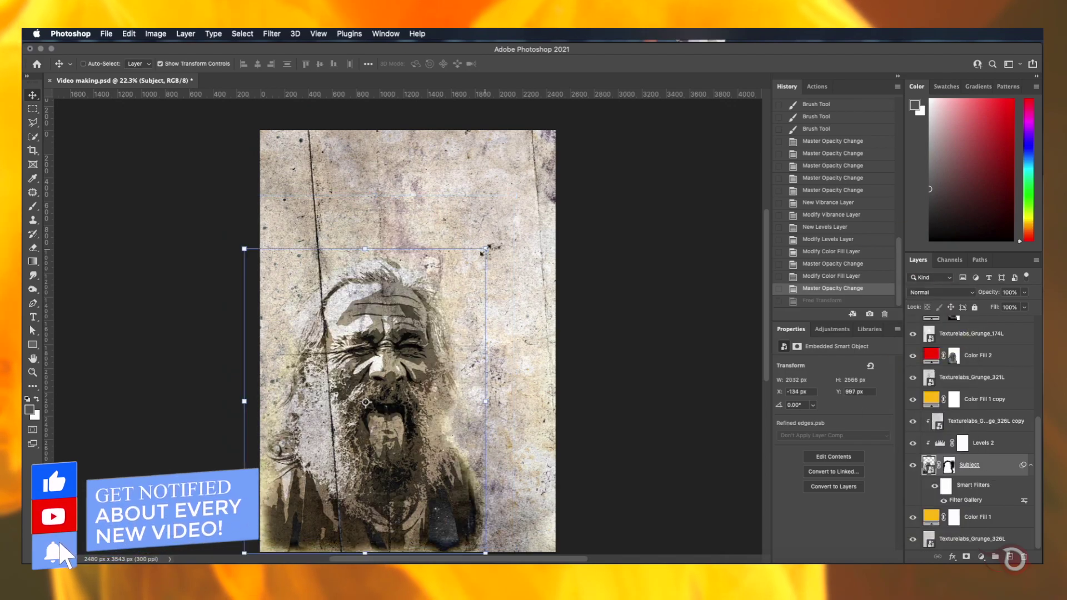
Enlarge the Subject layer with Free Transform and reposition it against the poster's lower edge
{"action": "key", "text": "super+t"}
{"action": "left_click", "coordinate": [778, 241]}
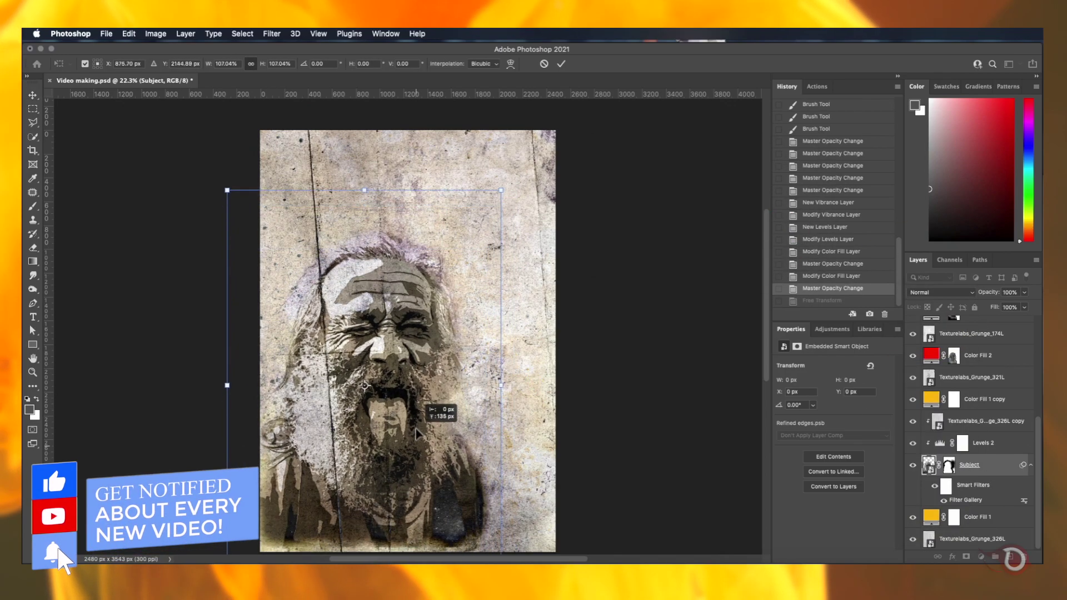
{"action": "left_click_drag", "start_coordinate": [409, 426], "coordinate": [396, 413]}
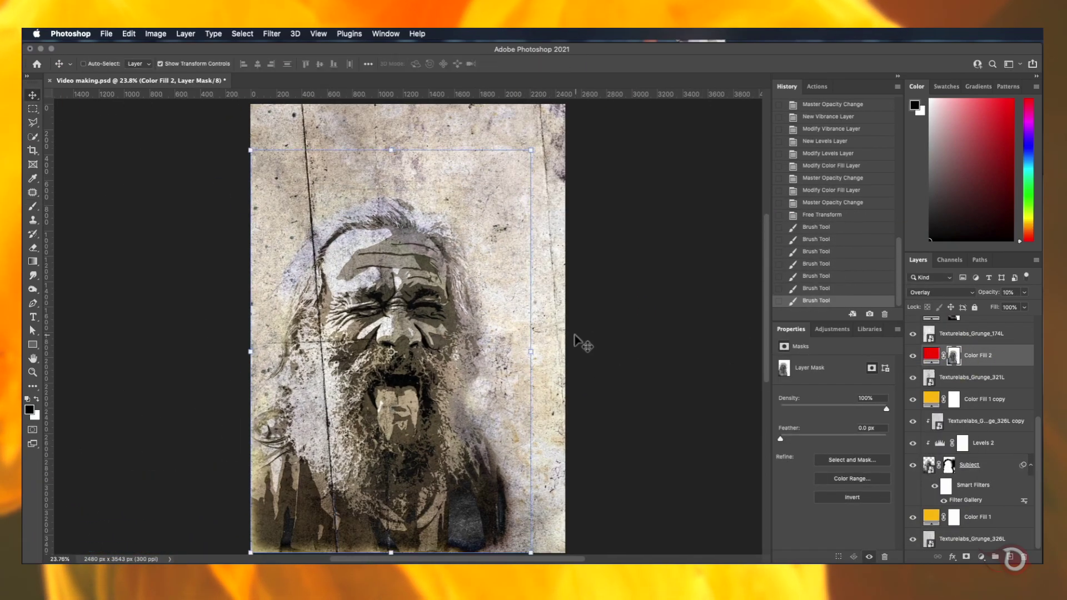
In the Subject layer's Blend If options, split the Underlying Layer highlights to 227 / 255
{"action": "left_click", "coordinate": [1007, 468]}
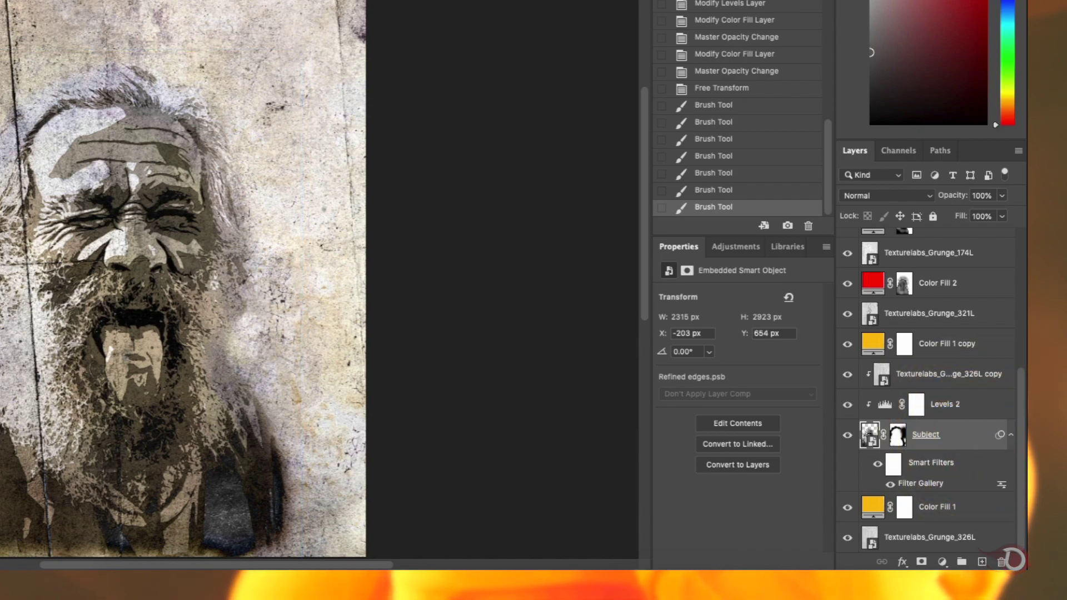
{"action": "double_click", "coordinate": [972, 435]}
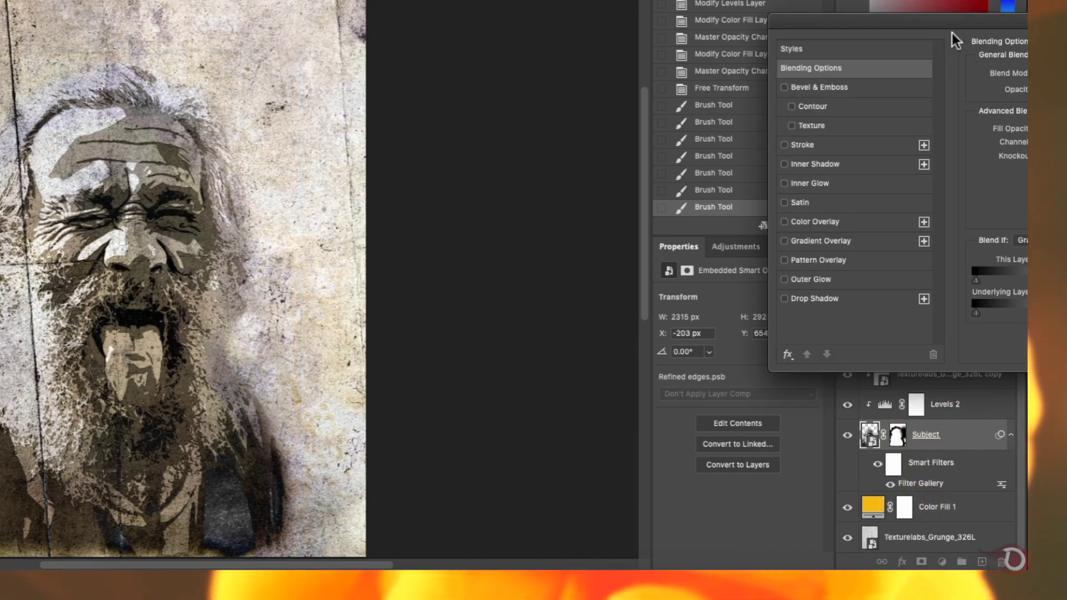
{"action": "left_click_drag", "start_coordinate": [951, 19], "coordinate": [580, 1]}
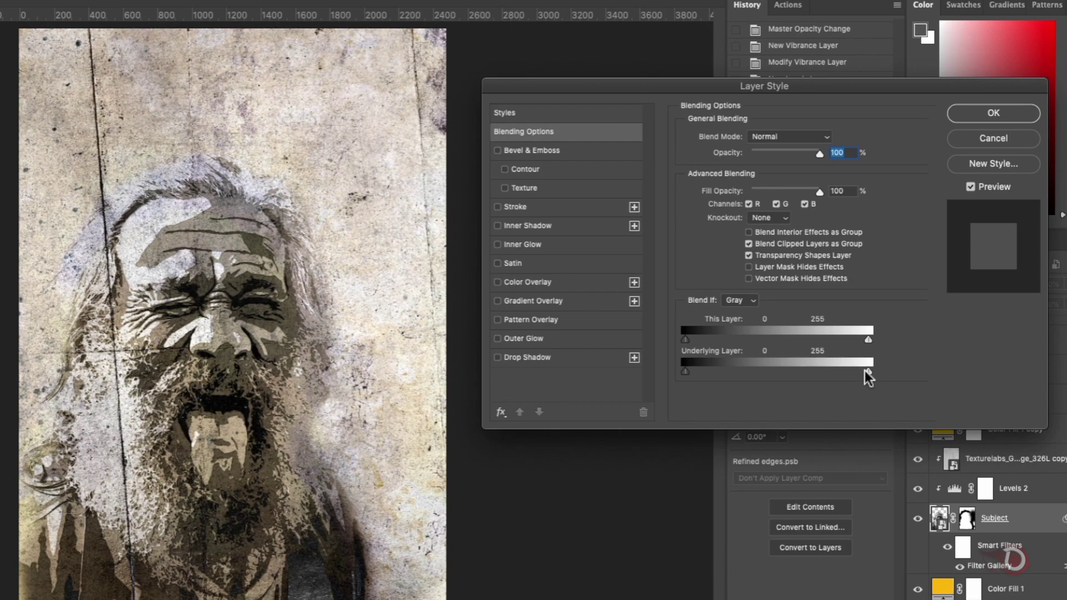
{"action": "left_click_drag", "start_coordinate": [809, 380], "coordinate": [768, 382]}
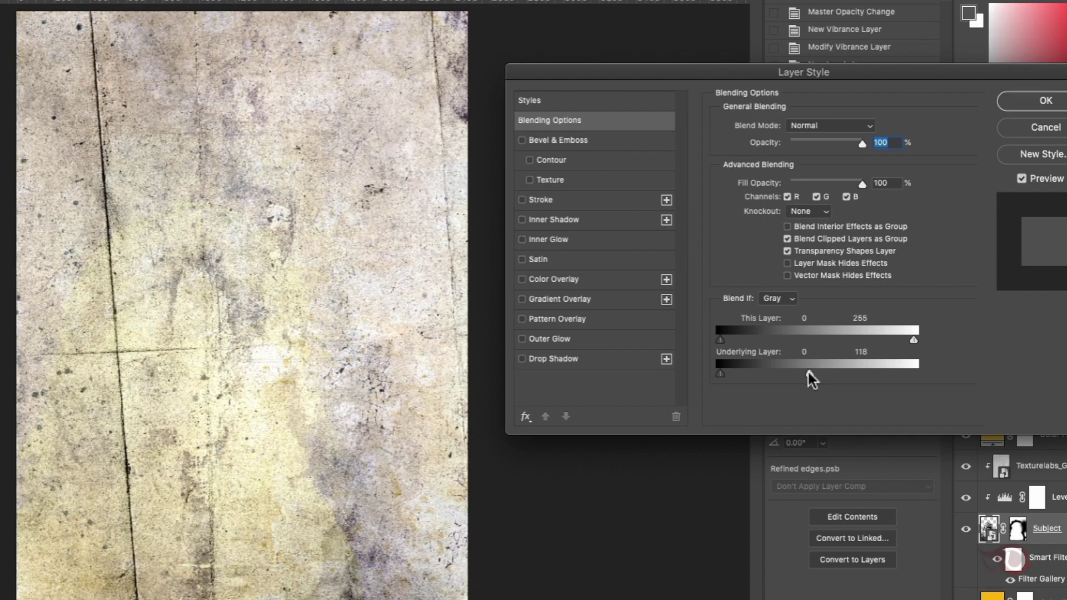
{"action": "left_click_drag", "start_coordinate": [809, 373], "coordinate": [889, 372]}
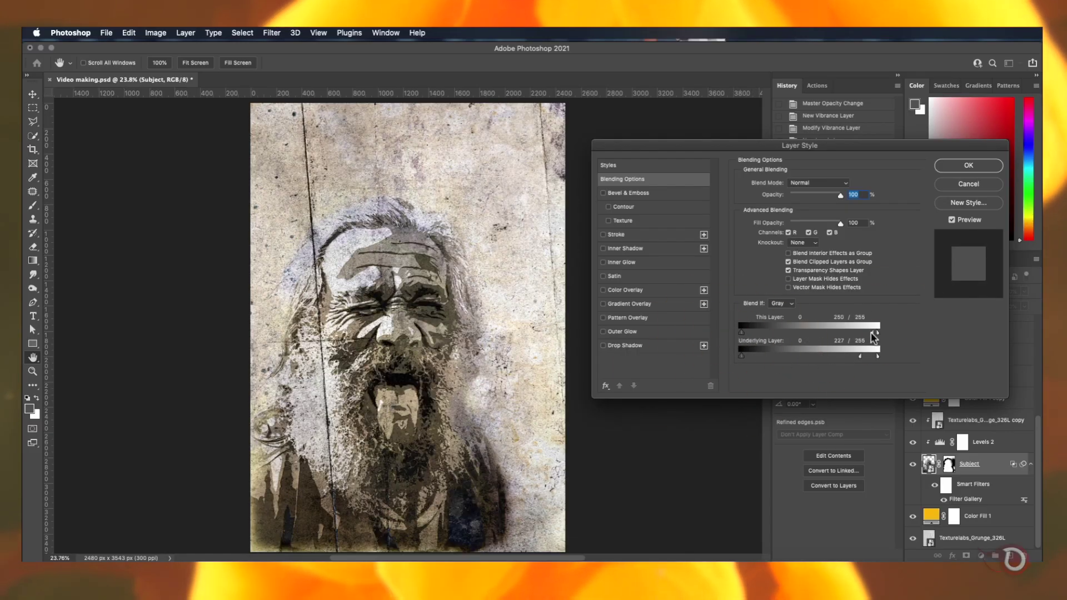
Split the Subject layer's This Layer highlights to about 68 / 224 and fine-tune its Underlying Layer highlights
{"action": "left_click_drag", "start_coordinate": [865, 333], "coordinate": [772, 335]}
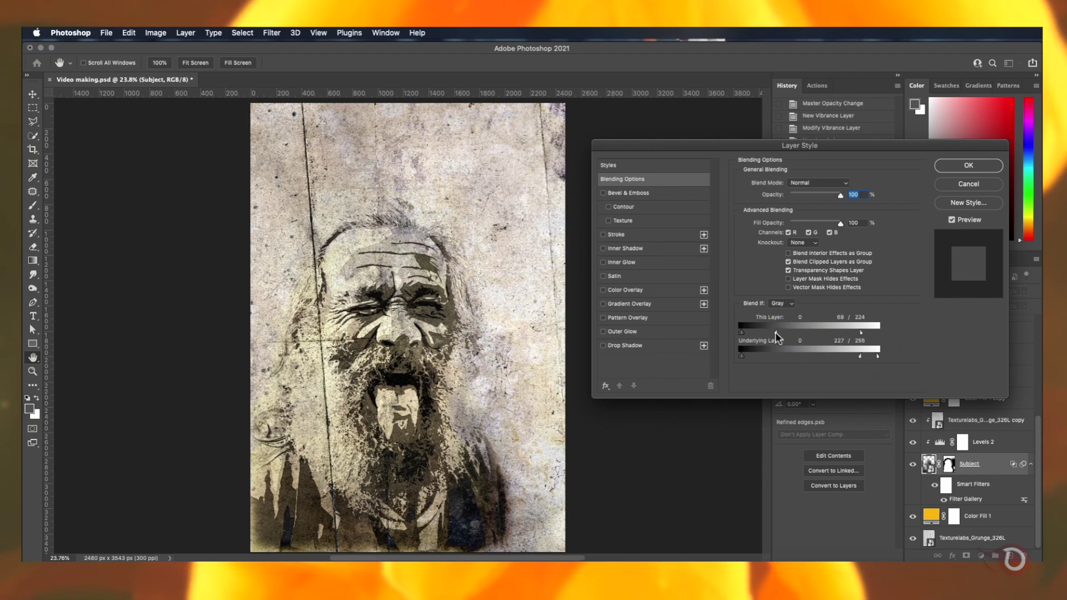
{"action": "left_click_drag", "start_coordinate": [859, 356], "coordinate": [865, 356]}
{"action": "left_click_drag", "start_coordinate": [775, 332], "coordinate": [773, 332]}
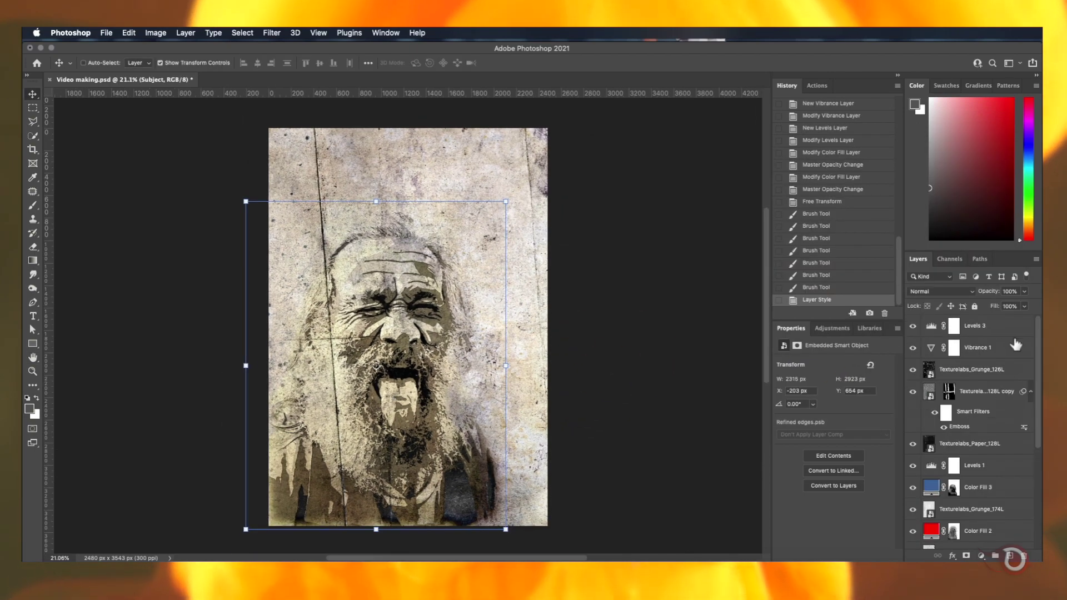
Select Levels 3 and place two vertical and two horizontal guides framing a text area about 1110 px square beside and above the head
{"action": "left_click", "coordinate": [1004, 326]}
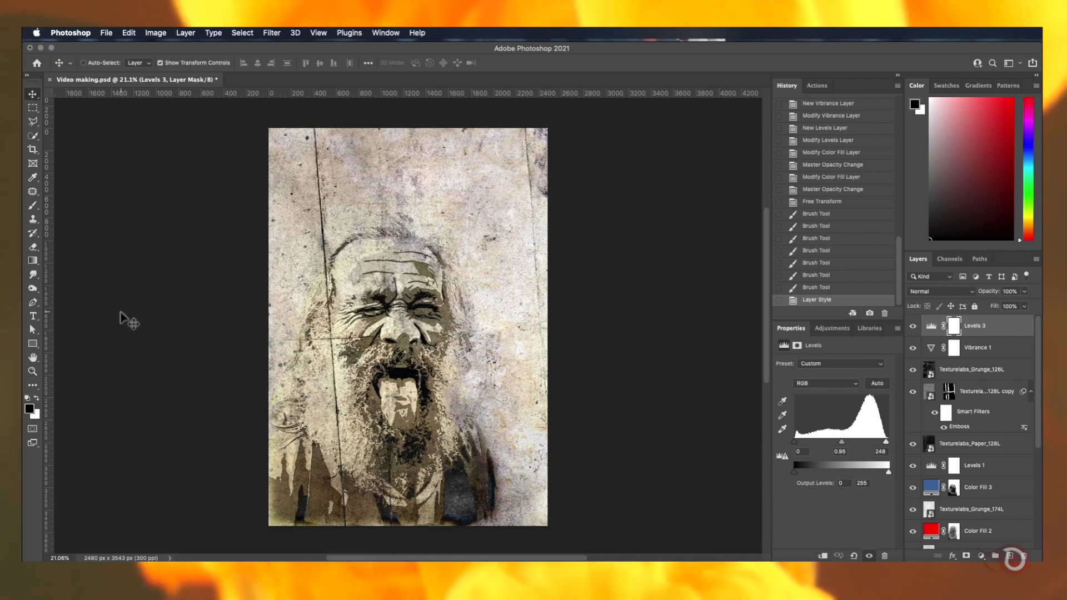
{"action": "left_click_drag", "start_coordinate": [475, 96], "coordinate": [476, 146]}
{"action": "left_click_drag", "start_coordinate": [47, 271], "coordinate": [535, 298]}
{"action": "left_click_drag", "start_coordinate": [48, 250], "coordinate": [408, 215]}
{"action": "left_click_drag", "start_coordinate": [476, 96], "coordinate": [492, 282]}
{"action": "left_click_drag", "start_coordinate": [493, 147], "coordinate": [492, 171]}
{"action": "left_click_drag", "start_coordinate": [535, 219], "coordinate": [533, 217]}
{"action": "left_click_drag", "start_coordinate": [494, 172], "coordinate": [494, 157]}
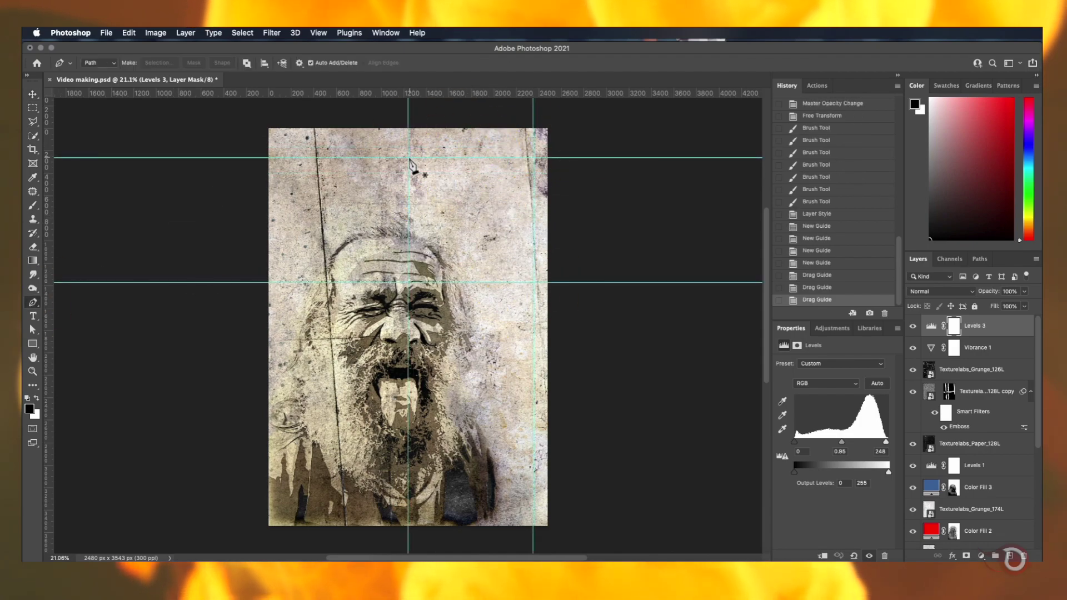
Draw a closed Pen path along the guides, with its inner edge following the curve of the man's head
{"action": "key", "text": "p"}
{"action": "left_click", "coordinate": [408, 158]}
{"action": "left_click", "coordinate": [533, 158]}
{"action": "left_click", "coordinate": [533, 282]}
{"action": "left_click", "coordinate": [487, 282]}
{"action": "left_click", "coordinate": [475, 254]}
{"action": "left_click", "coordinate": [453, 228]}
{"action": "left_click", "coordinate": [432, 224]}
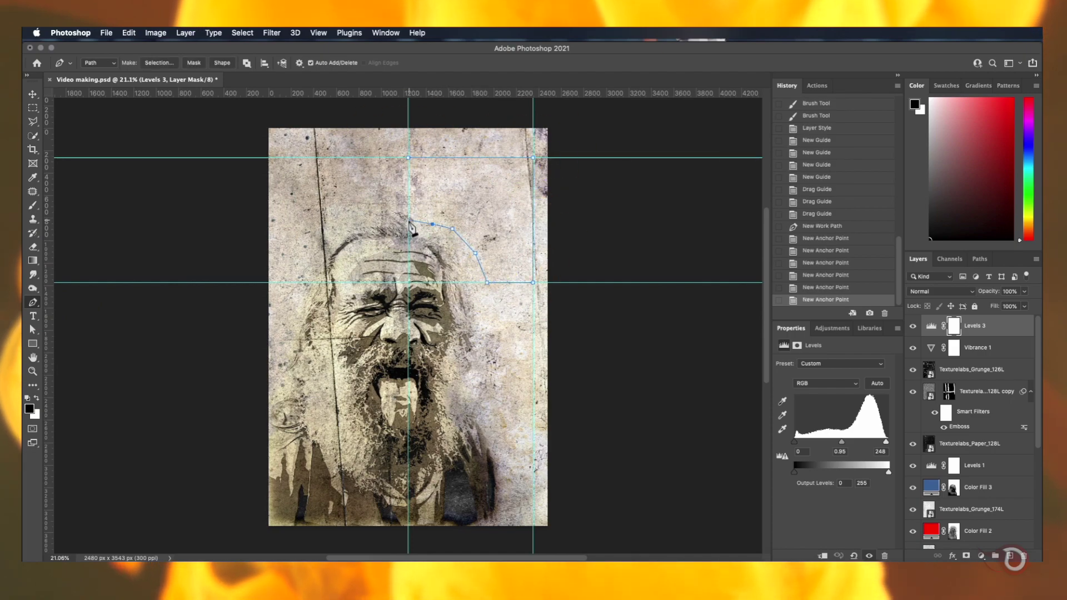
{"action": "left_click", "coordinate": [410, 220]}
{"action": "left_click", "coordinate": [409, 158]}
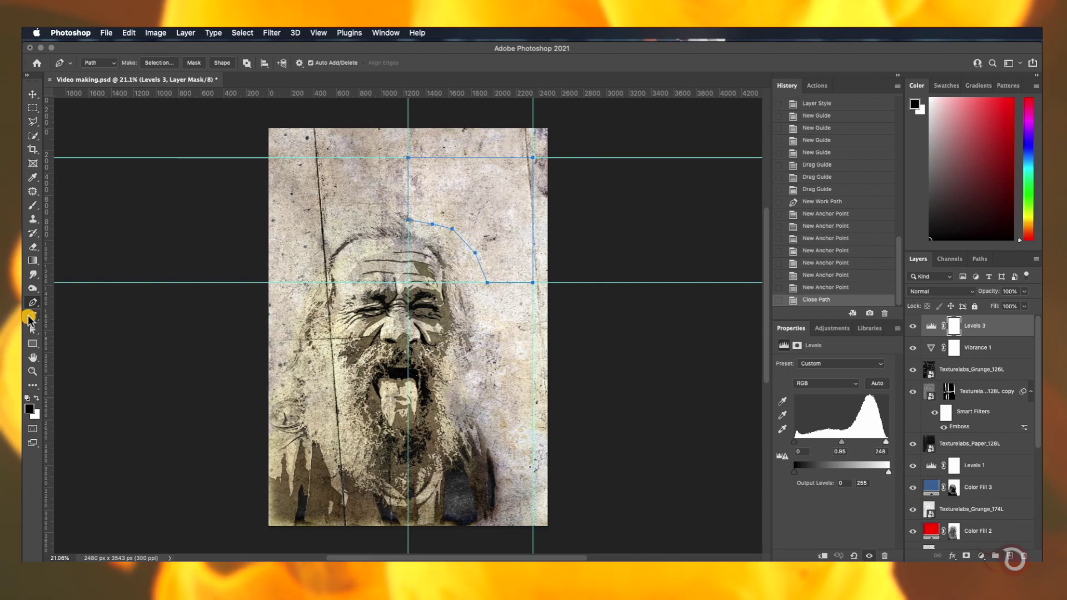
Add a right-aligned Mr Dafoe text layer inside the closed path and adjust its font size
{"action": "left_click", "coordinate": [31, 318]}
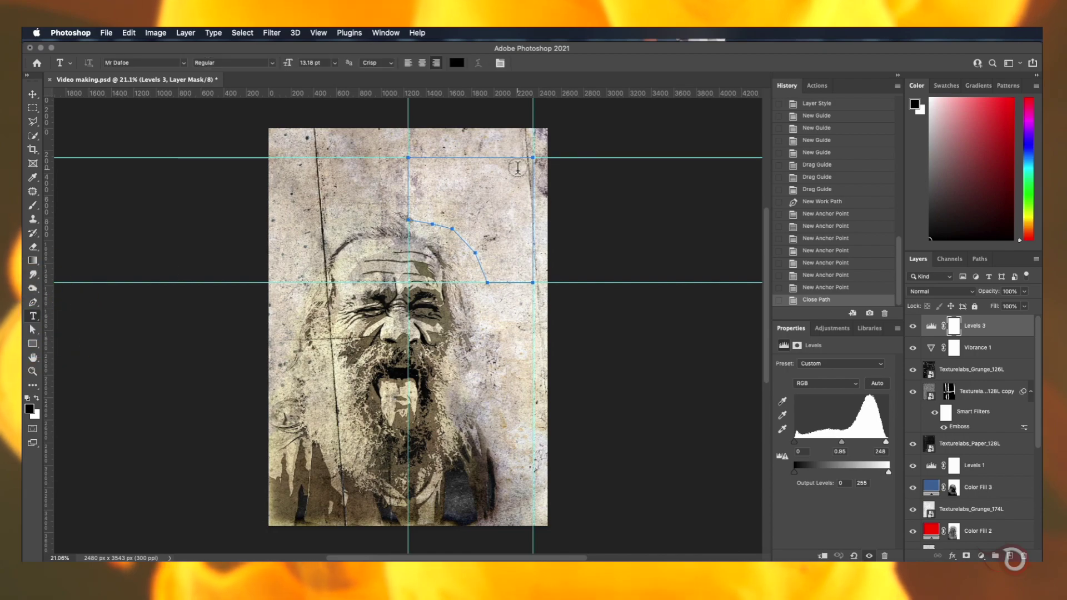
{"action": "left_click", "coordinate": [471, 185]}
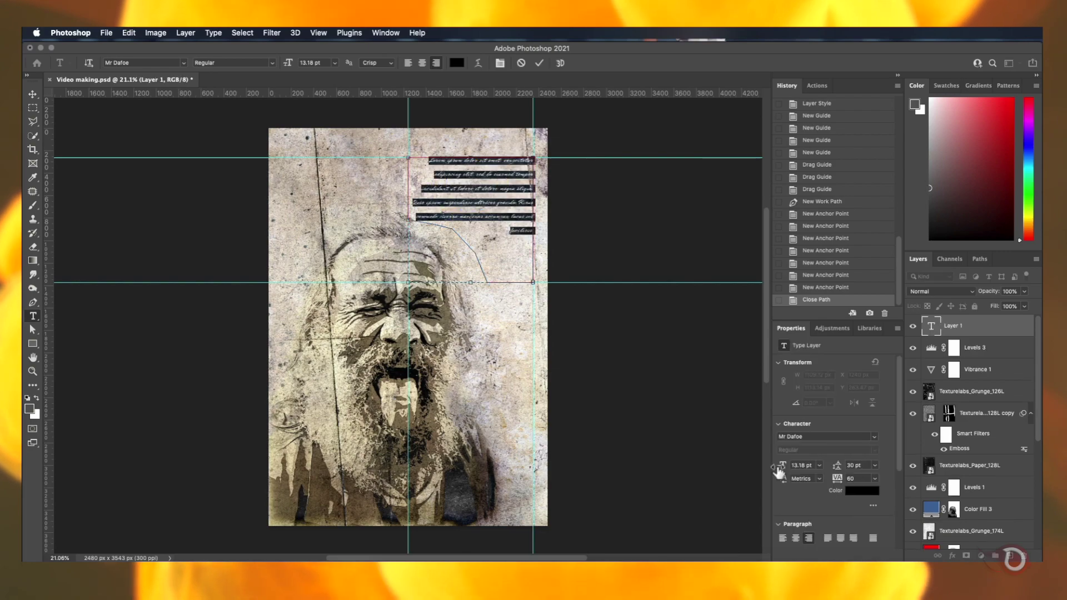
{"action": "left_click_drag", "start_coordinate": [779, 466], "coordinate": [782, 468]}
{"action": "key", "text": "super+Return"}
Remove the guides and give the whole quote a dark blue color and a slightly larger size
{"action": "key", "text": "v"}
{"action": "left_click_drag", "start_coordinate": [397, 158], "coordinate": [406, 94]}
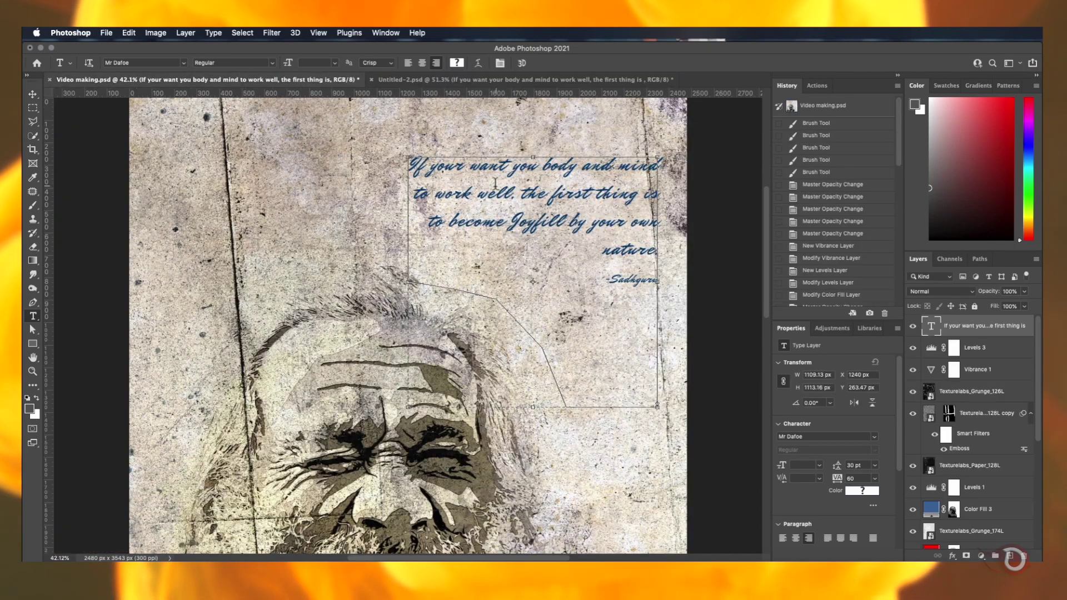
{"action": "left_click_drag", "start_coordinate": [410, 165], "coordinate": [659, 285]}
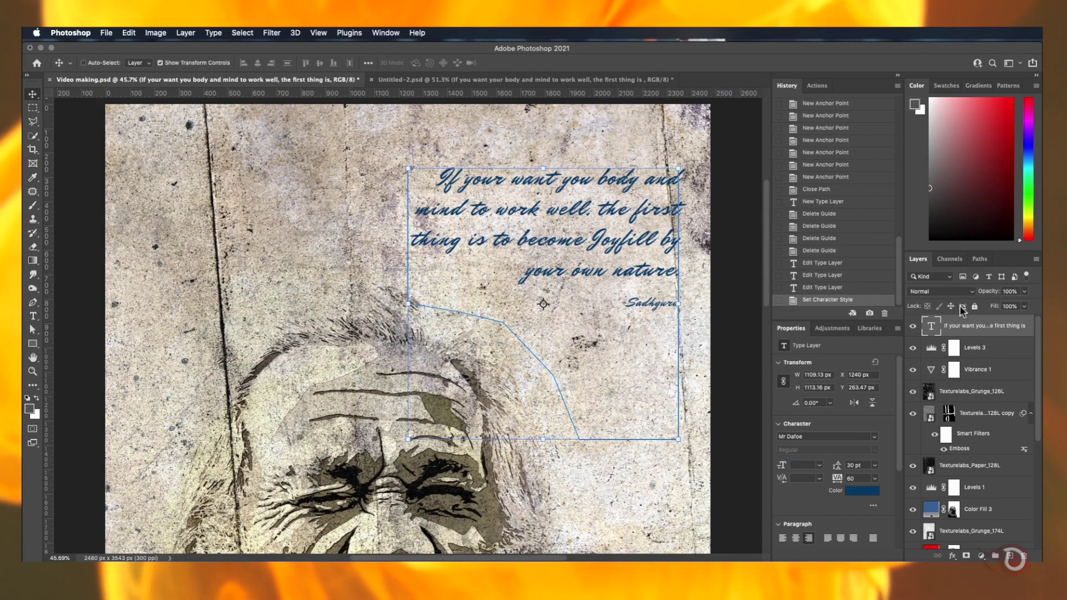
In the quote layer's Blend If options, split the Underlying Layer highlights to 225 / 255 and the This Layer shadows
{"action": "double_click", "coordinate": [1012, 328]}
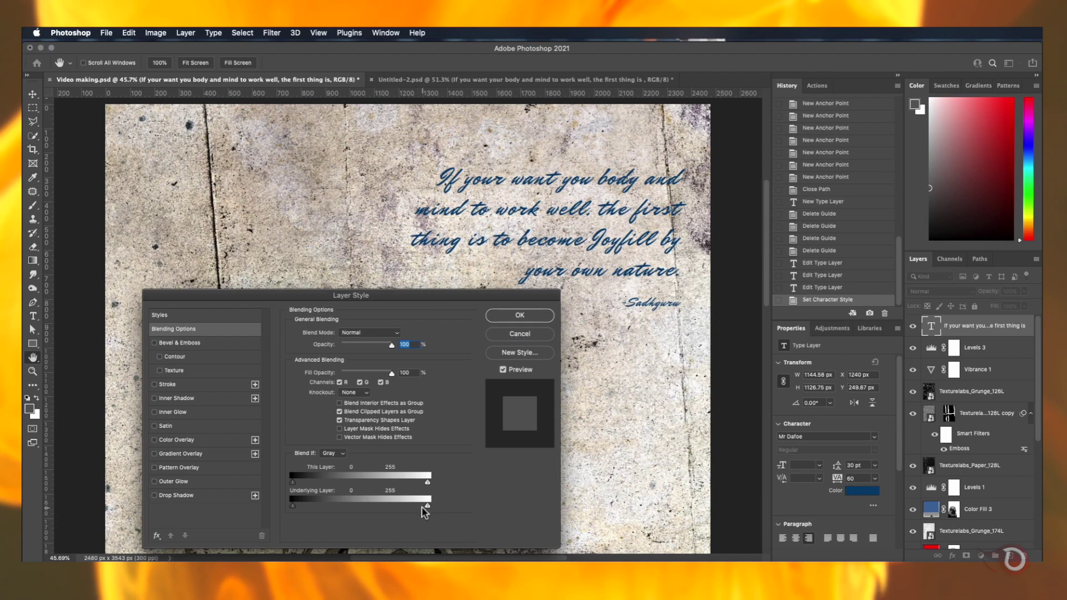
{"action": "left_click_drag", "start_coordinate": [414, 506], "coordinate": [397, 504]}
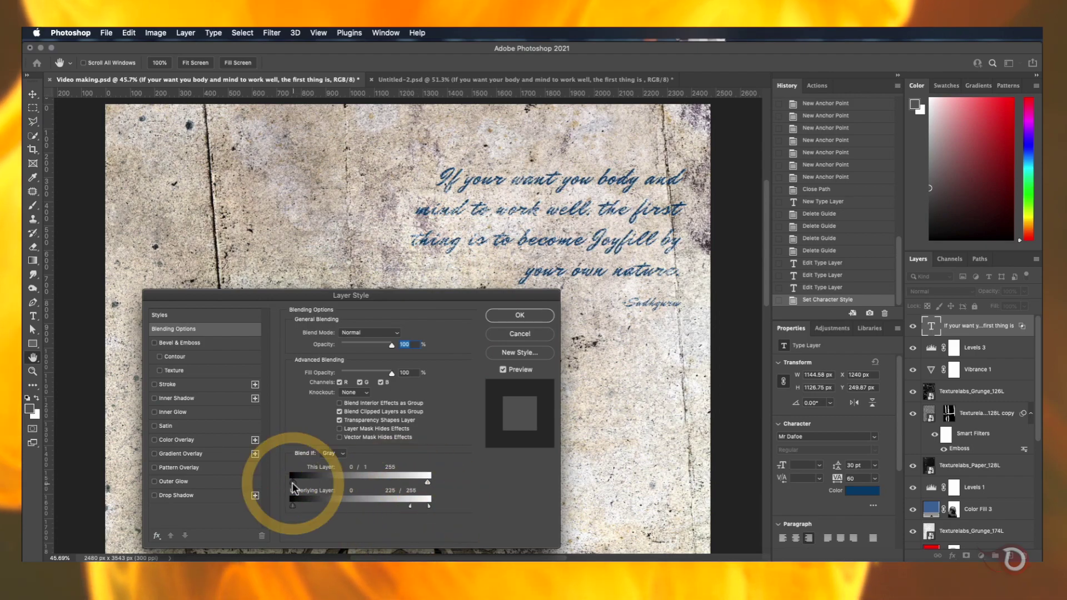
{"action": "left_click_drag", "start_coordinate": [292, 483], "coordinate": [317, 485]}
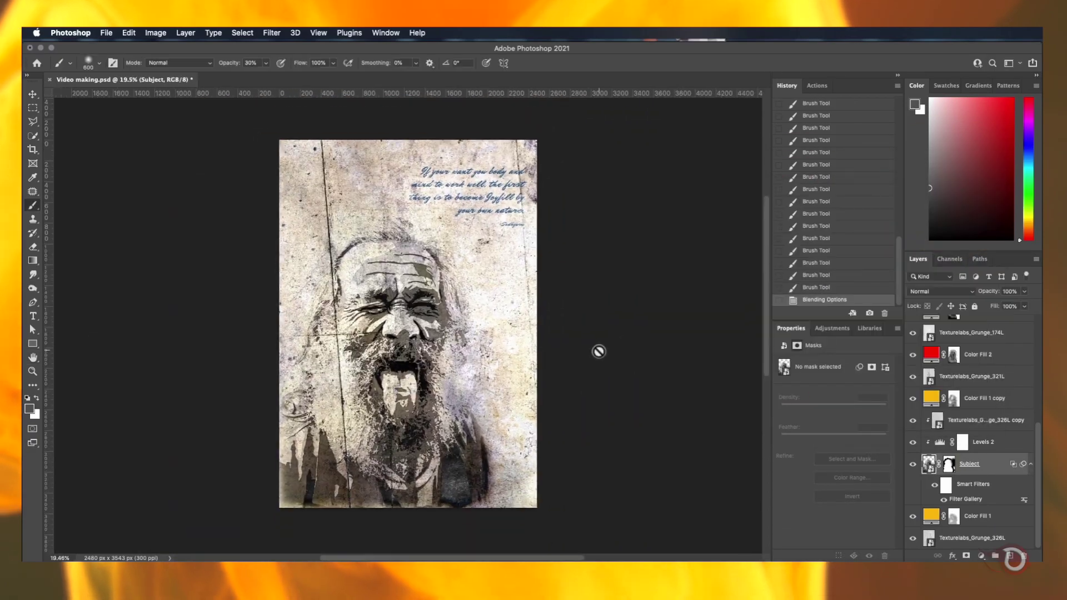
{"action": "scroll", "coordinate": [963, 431], "scroll_direction": "up", "scroll_amount": 5}
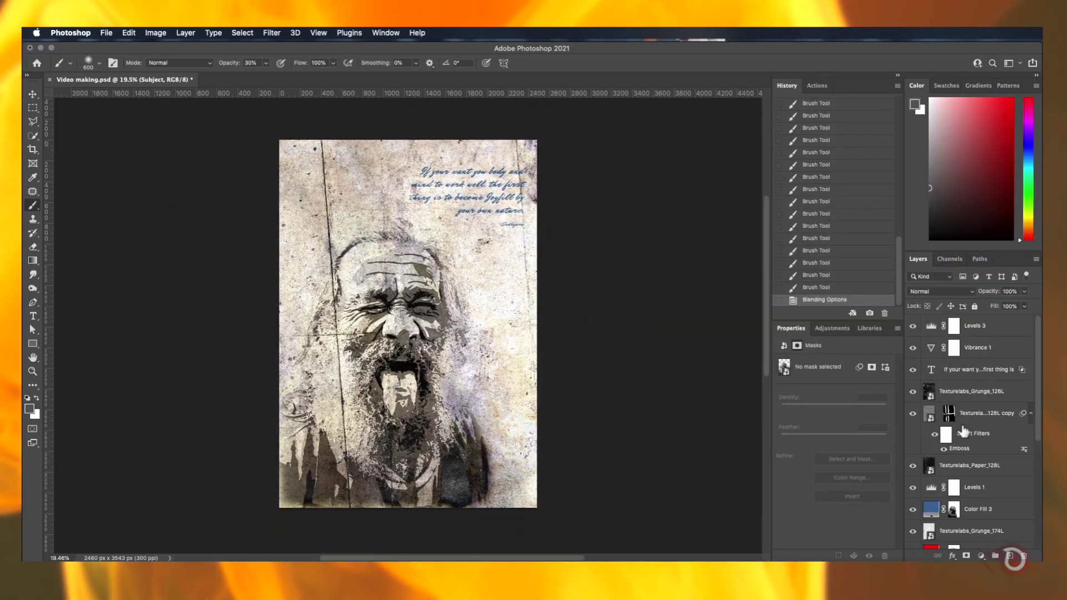